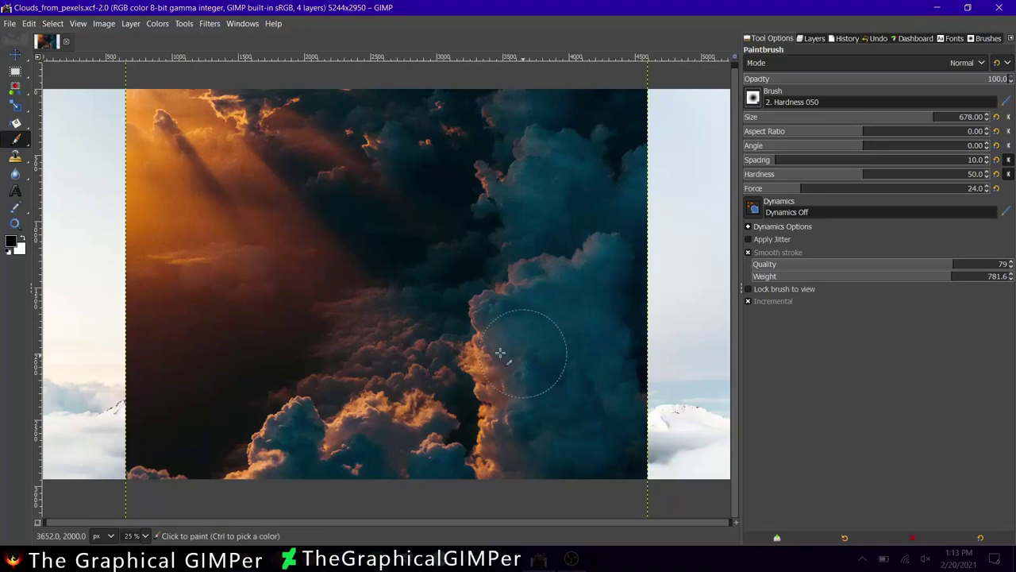
- Hide all but the bottom layer and rename the bottom two layers tornado and clouds bottom
ctrl+scroll(417, 293, down, 1)
click(811, 39)
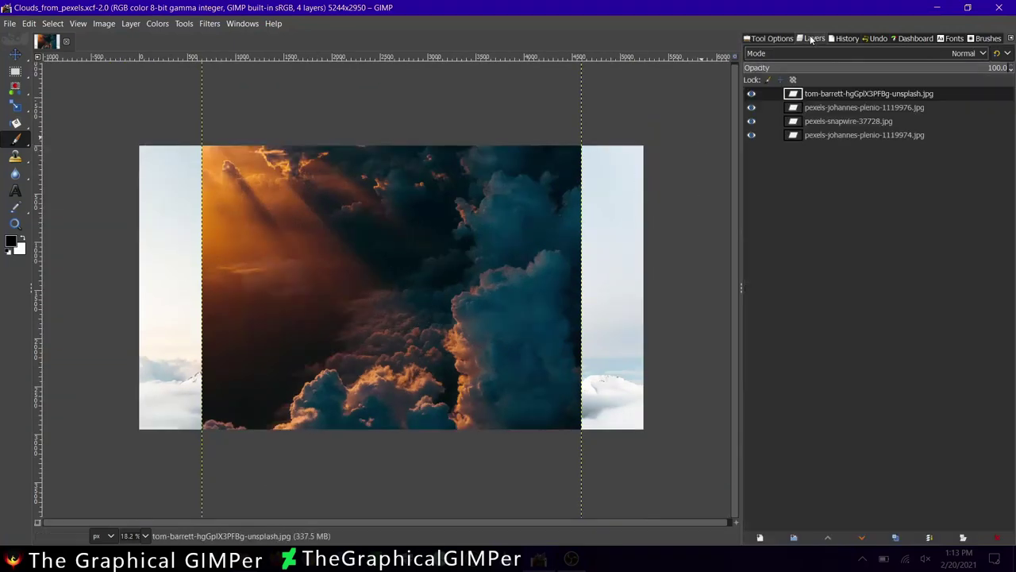
drag(751, 121, 751, 94)
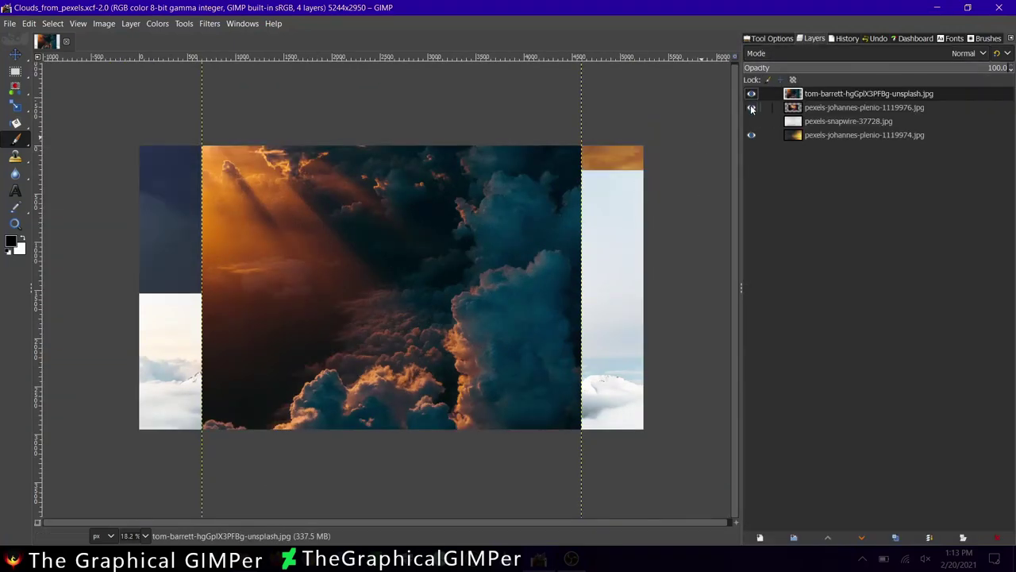
double_click(812, 136)
text(tornado)
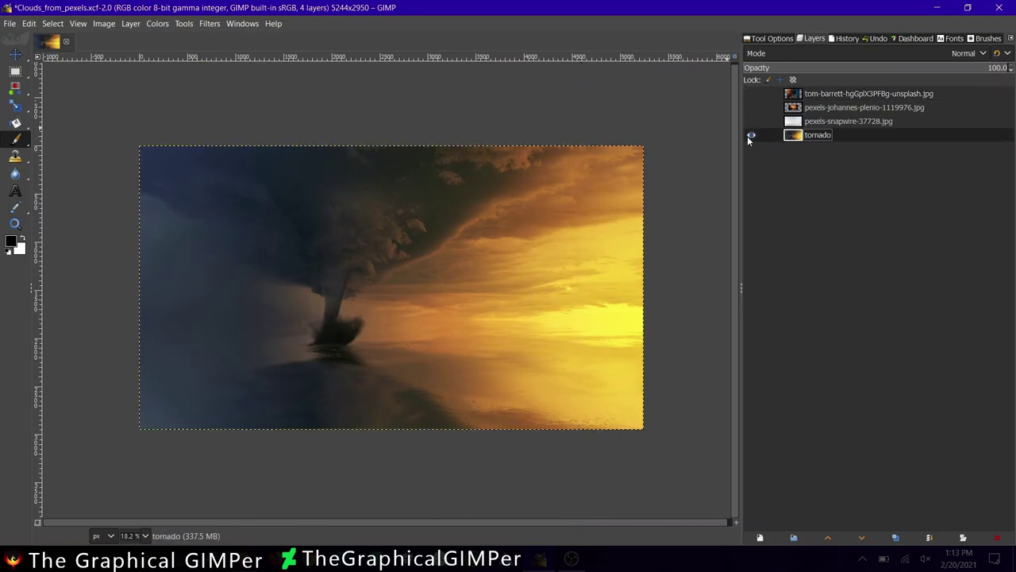
shift+click(751, 122)
double_click(817, 122)
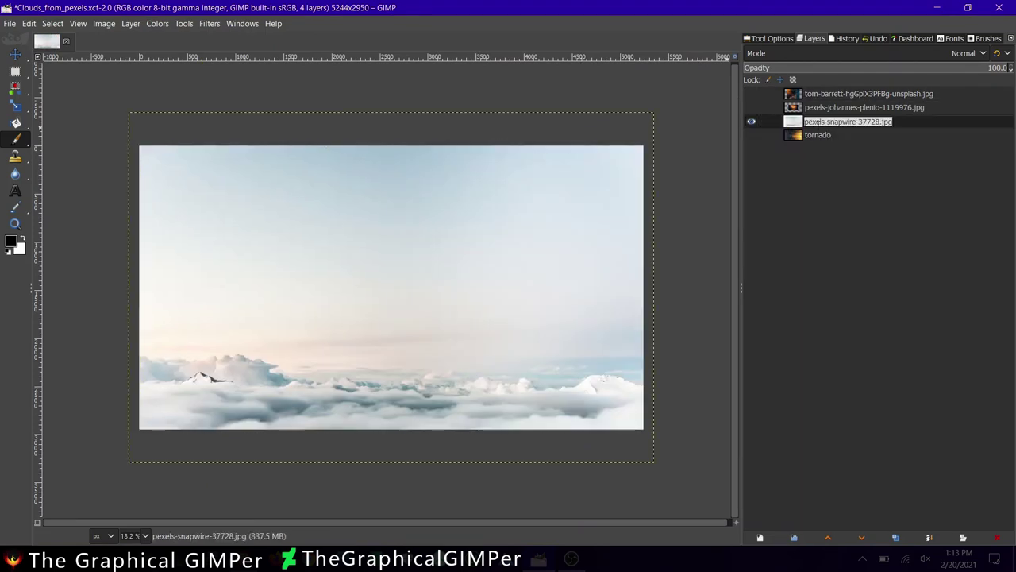
text(clouds bottom)
- Rename the other layers lightning and large clouds, leaving clouds bottom visible over tornado
shift+click(751, 107)
click(823, 108)
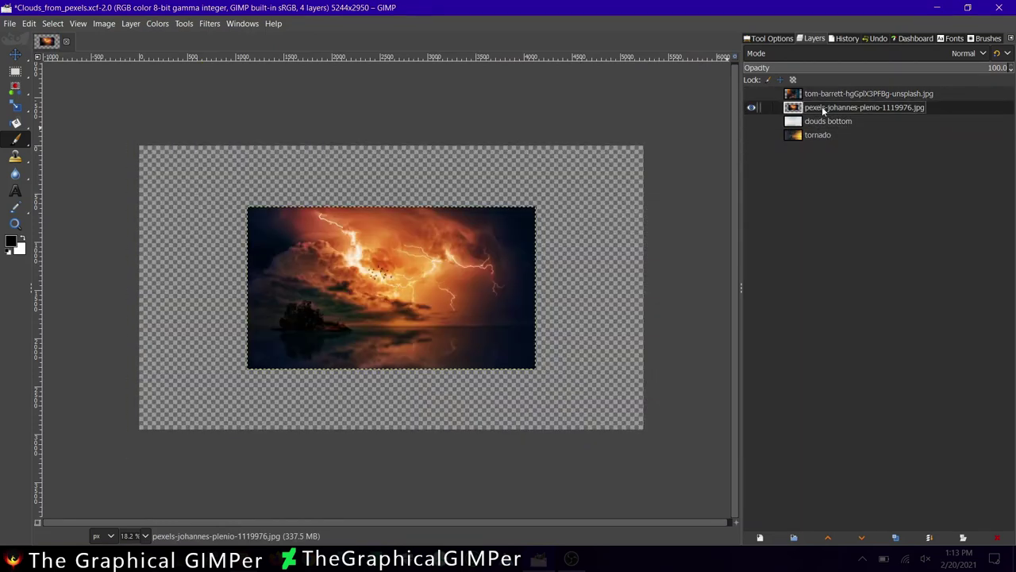
shift+click(751, 93)
click(819, 95)
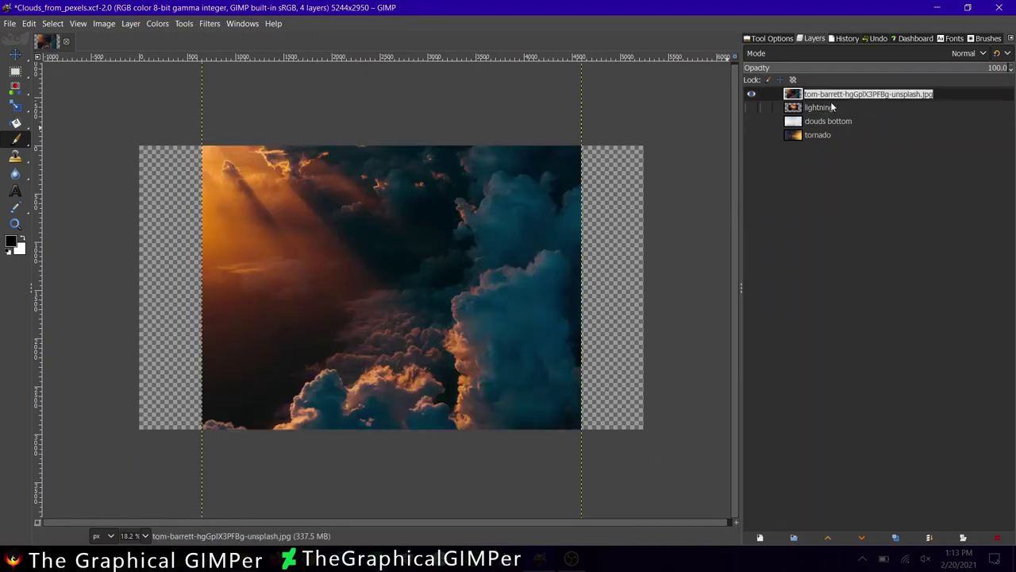
text(large clouds)
shift+click(751, 135)
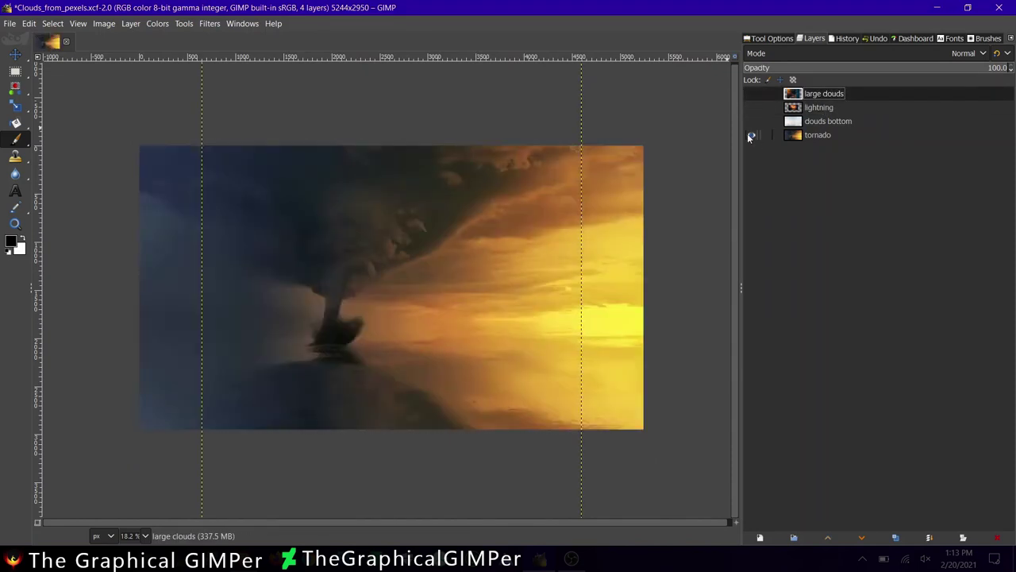
click(751, 121)
click(828, 121)
- Raise the clouds bottom layer about 281 px and give it a black full-transparency mask
key(m)
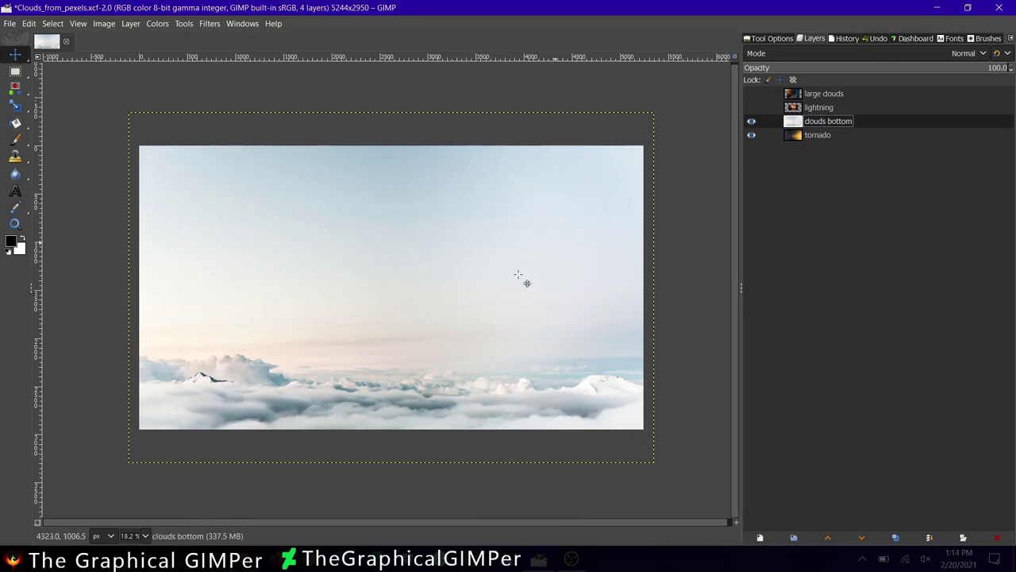
drag(488, 296, 487, 253)
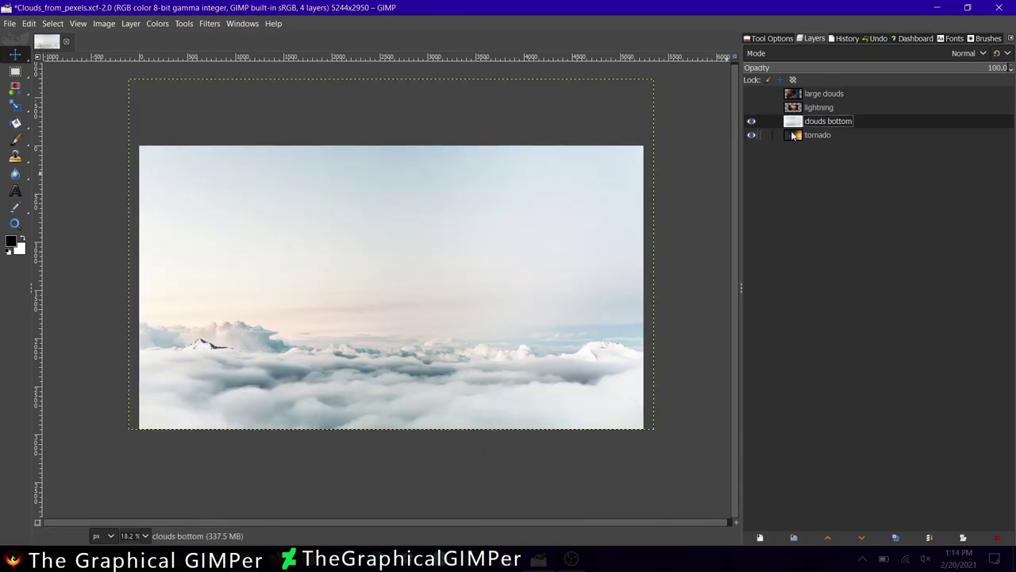
right_click(798, 123)
click(841, 363)
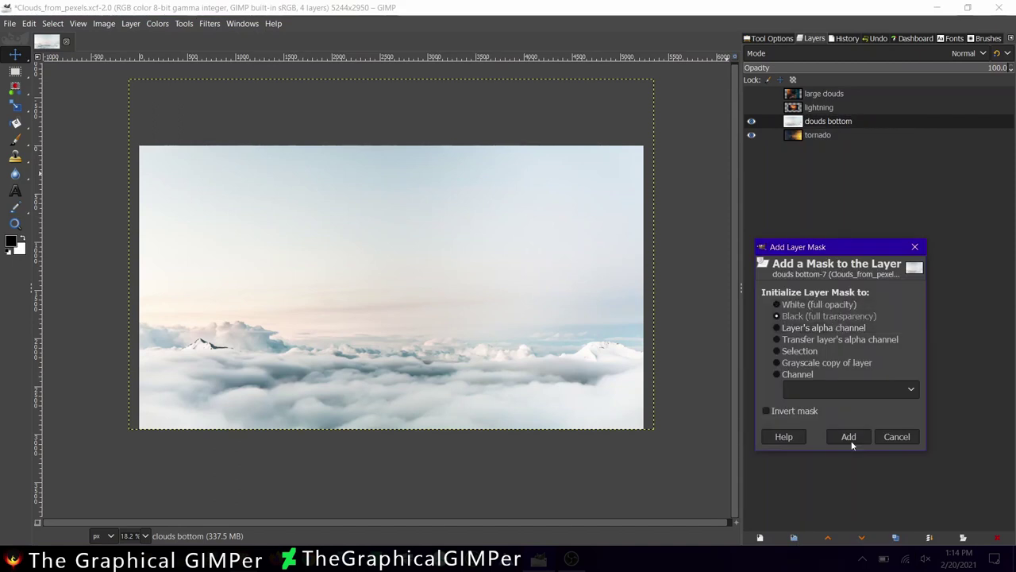
click(849, 437)
- Paint white on the mask to reveal a band of clouds along the image bottom
key(p)
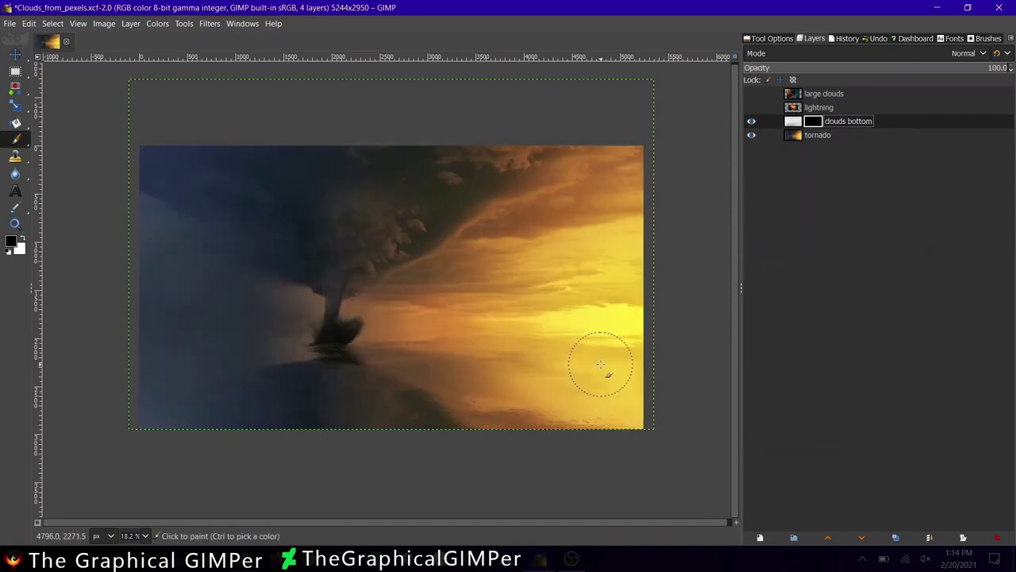
mouse_move(632, 355)
mouse_down()
mouse_move(154, 370)
mouse_move(245, 407)
mouse_move(635, 413)
mouse_move(103, 361)
mouse_move(184, 343)
mouse_up()
scroll(191, 342, up, 2)
scroll(191, 341, up, 3)
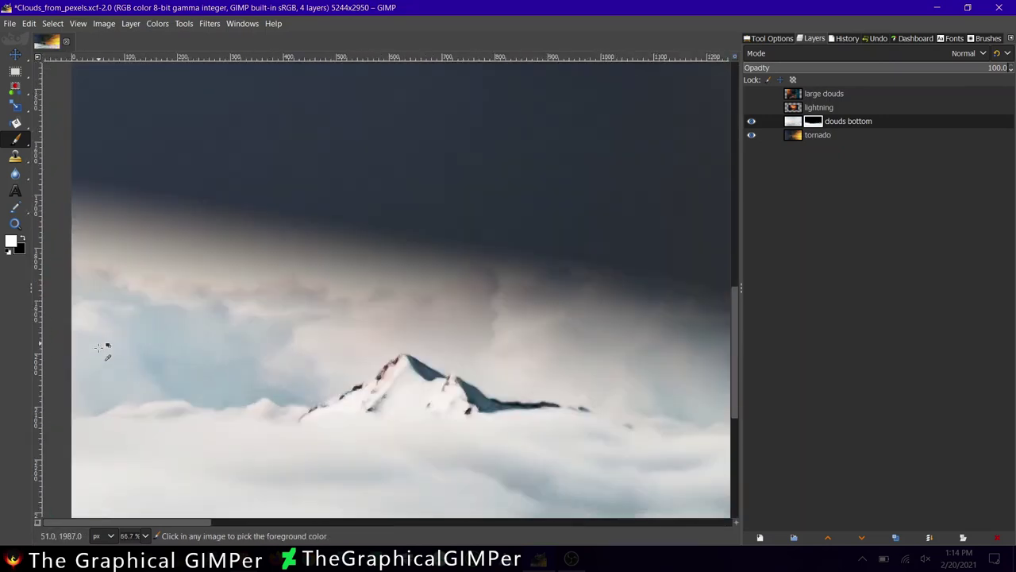
scroll(190, 341, up, 2)
- With a size-16 black brush, paint a thin line along the cloud bank and mountain peak edge
click(764, 38)
scroll(68, 428, up, 2)
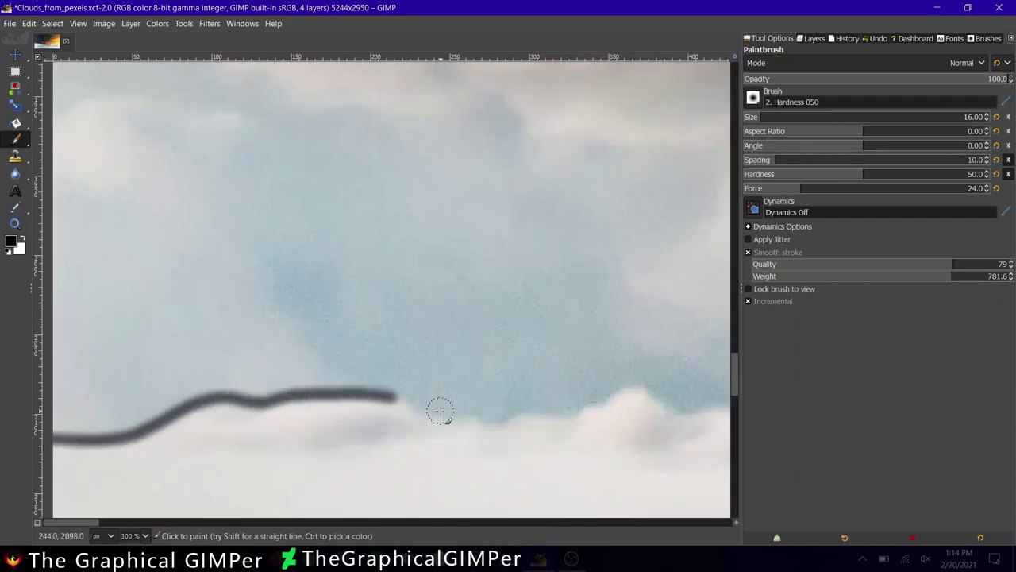
scroll(426, 437, right, 5)
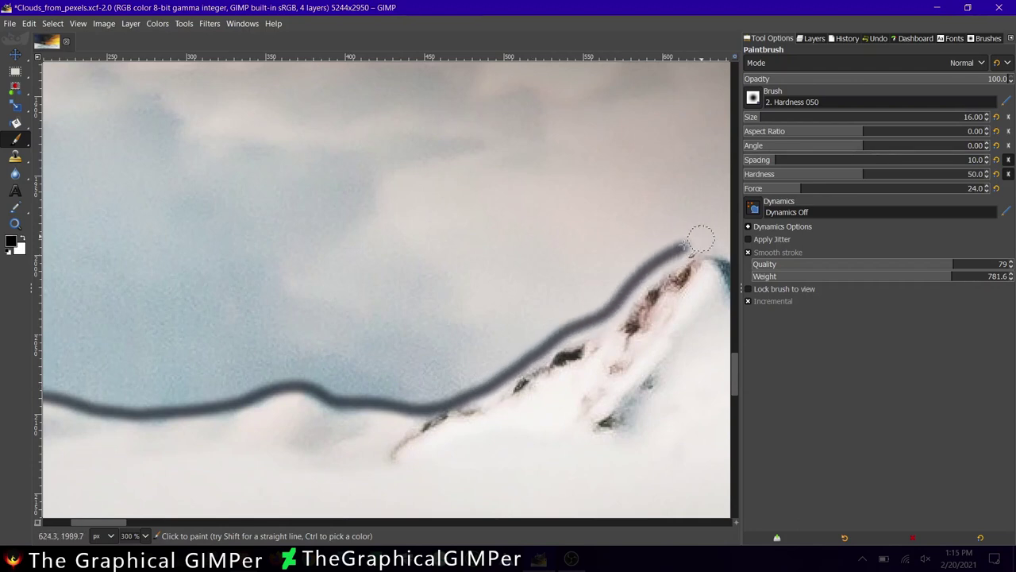
scroll(701, 238, right, 7)
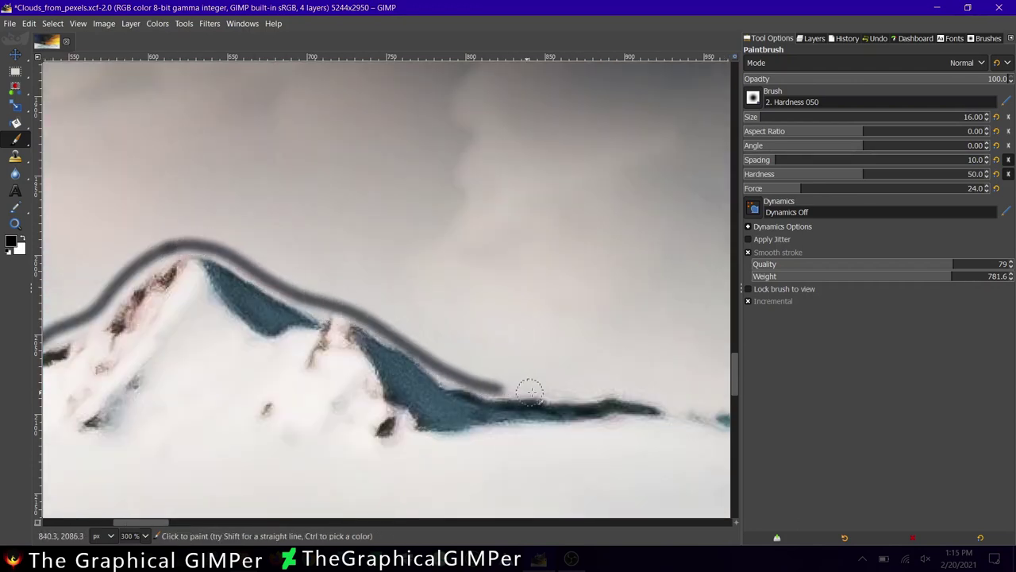
scroll(329, 408, up, 2)
scroll(453, 408, down, 10)
scroll(267, 368, up, 8)
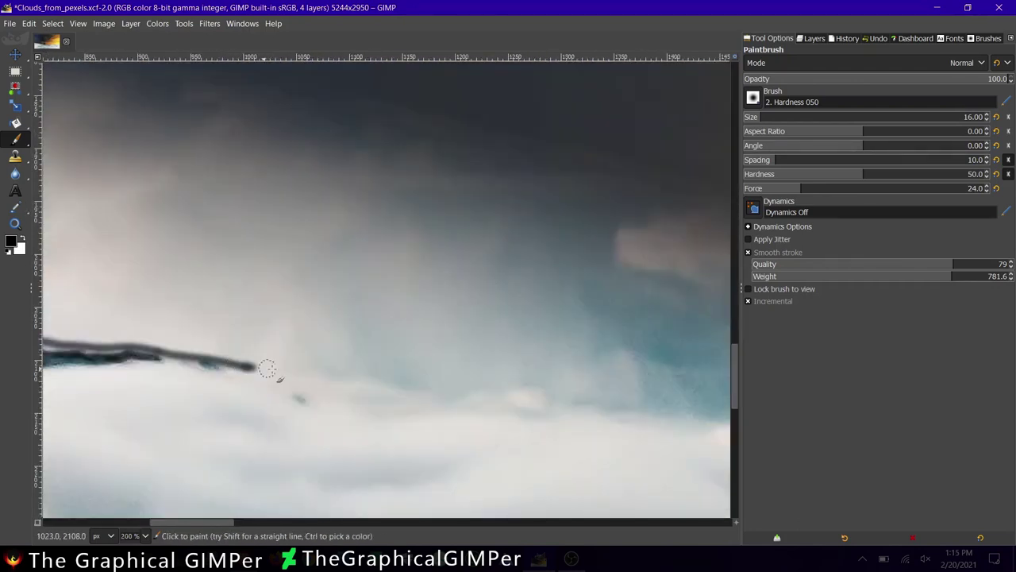
drag(485, 395, 693, 418)
scroll(692, 418, right, 7)
mouse_move(227, 424)
mouse_down()
mouse_move(328, 390)
mouse_move(444, 369)
mouse_move(555, 393)
mouse_up()
scroll(539, 373, down, 4)
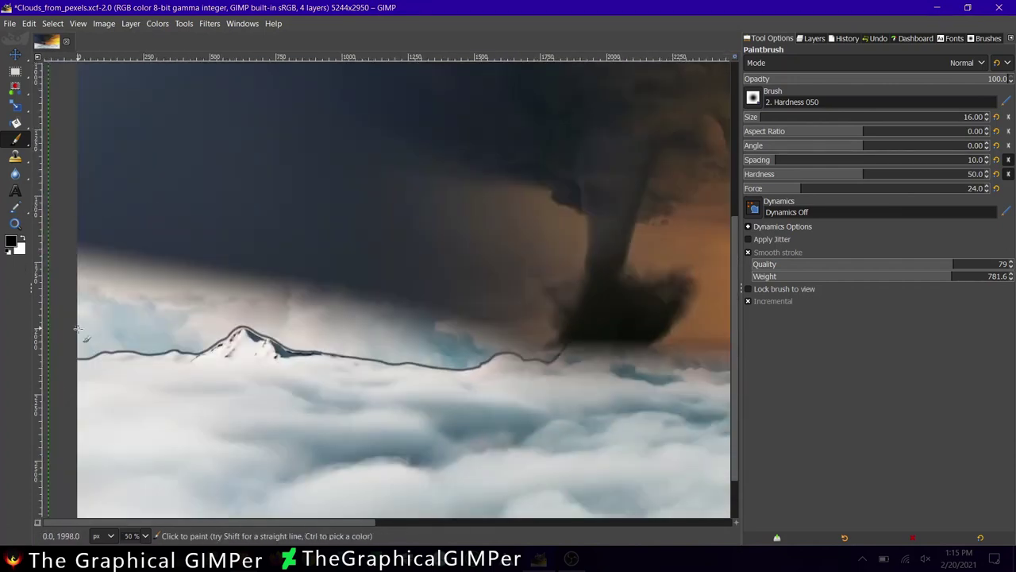
scroll(77, 328, up, 6)
- Start a free selection at the left edge, following the traced ridge line
key(f)
click(208, 311)
scroll(435, 260, right, 10)
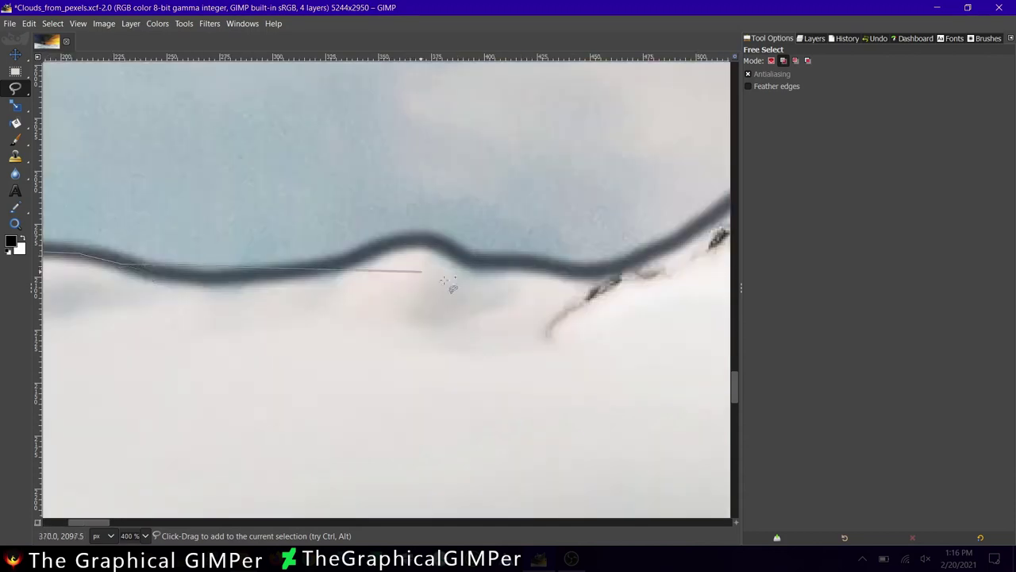
scroll(597, 272, right, 5)
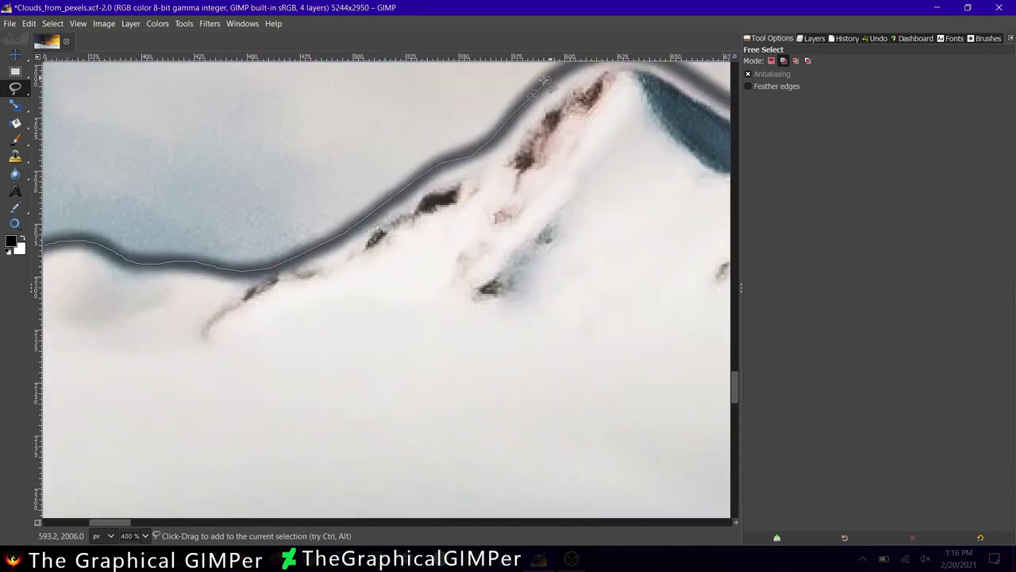
scroll(545, 79, right, 5)
scroll(545, 79, up, 2)
drag(601, 322, 669, 349)
scroll(669, 350, right, 7)
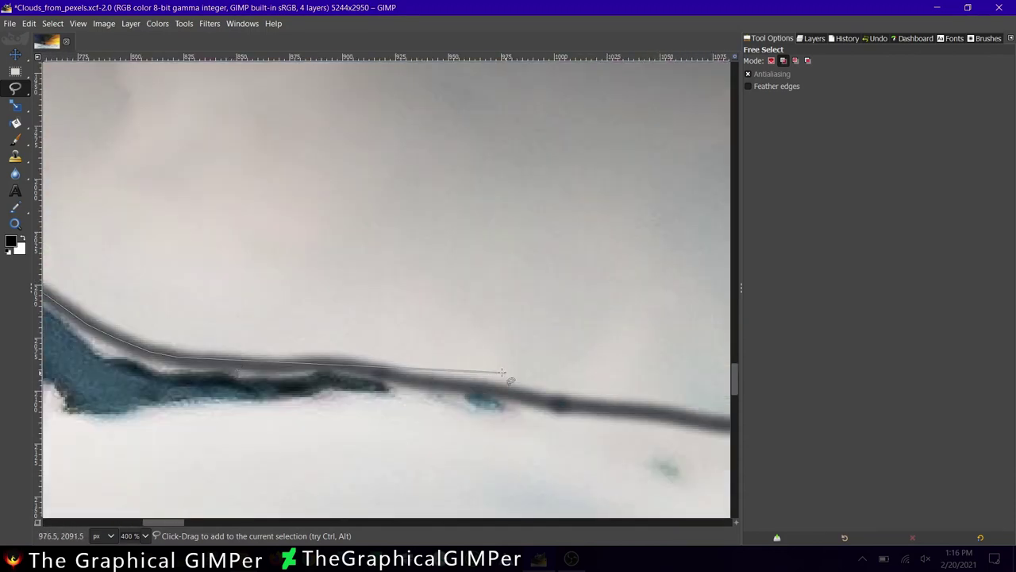
scroll(683, 417, right, 7)
click(243, 425)
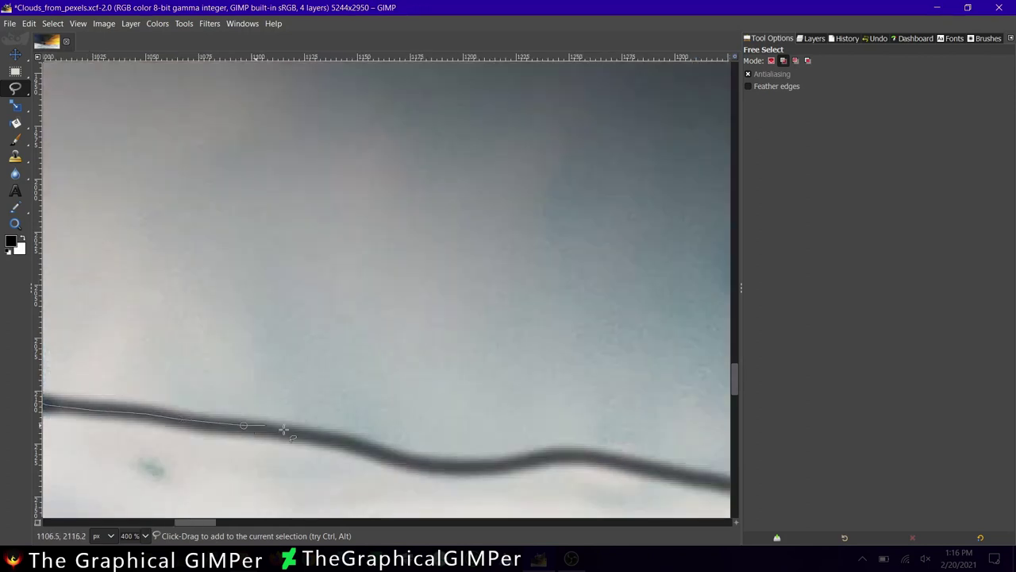
scroll(683, 476, right, 5)
scroll(683, 476, down, 2)
click(428, 378)
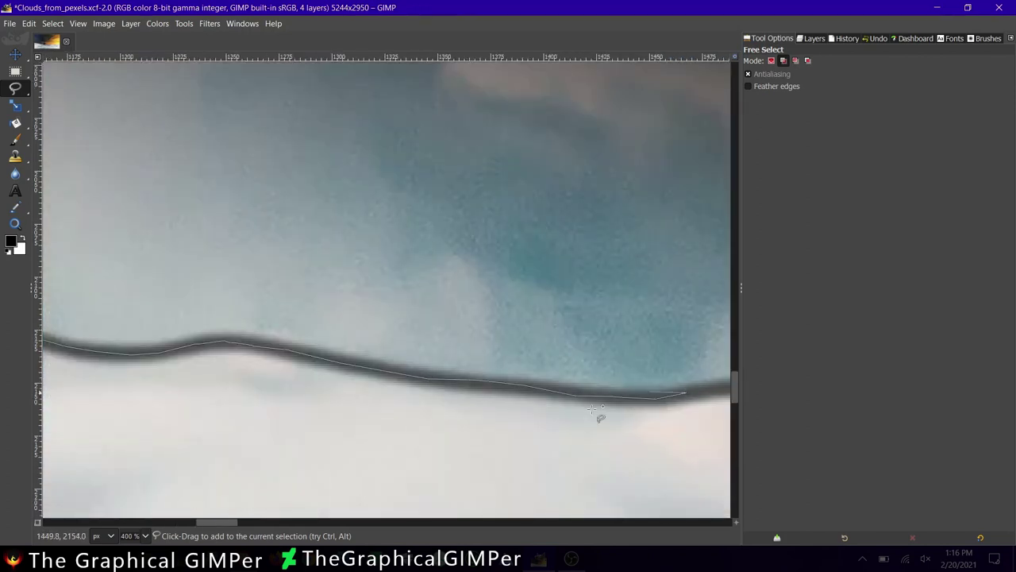
- Continue the selection along the cloud line to the tornado base and close it
scroll(591, 409, right, 7)
click(282, 369)
scroll(639, 320, right, 7)
click(152, 320)
click(175, 320)
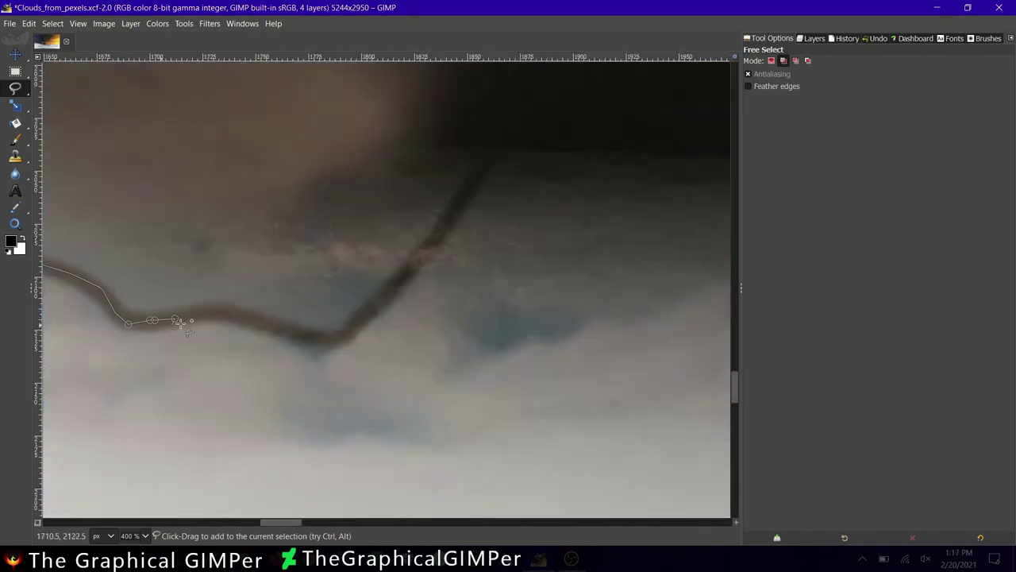
scroll(366, 316, down, 4)
scroll(492, 163, down, 3)
key(Return)
- Paint the selected sky black on the mask, then clear the selection
key(p)
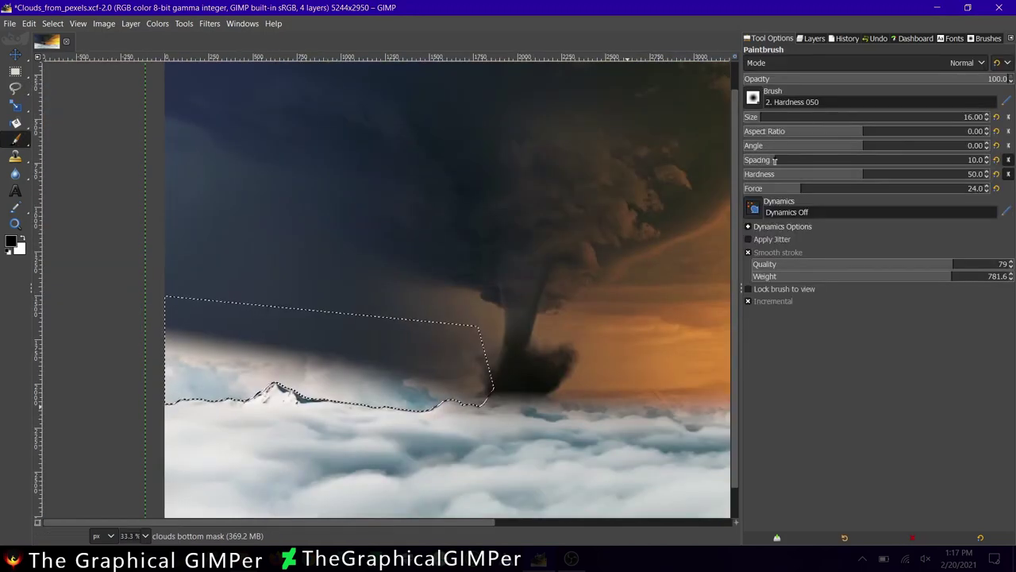
drag(127, 387, 376, 356)
scroll(381, 334, up, 1)
key(ctrl+shift+a)
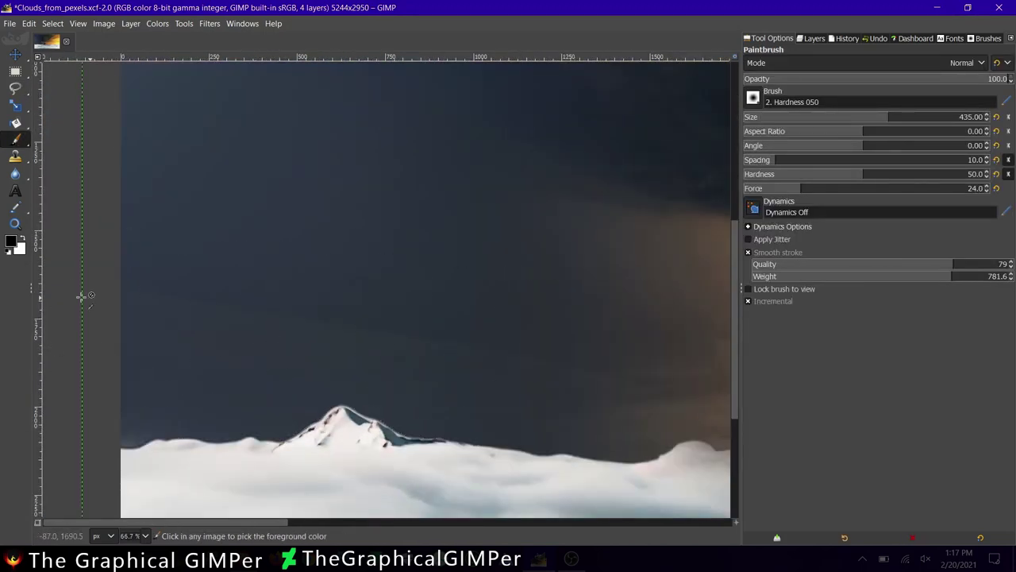
scroll(156, 321, down, 3)
scroll(156, 320, up, 1)
click(811, 39)
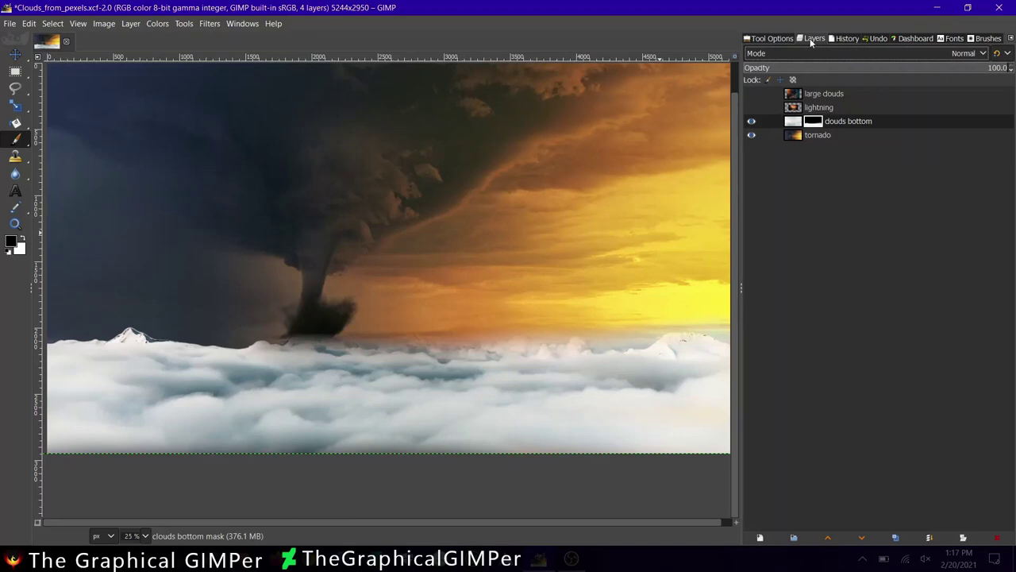
- Warm the clouds bottom layer's colour temperature and apply a slight Hue-Chroma hue shift
click(131, 23)
click(178, 40)
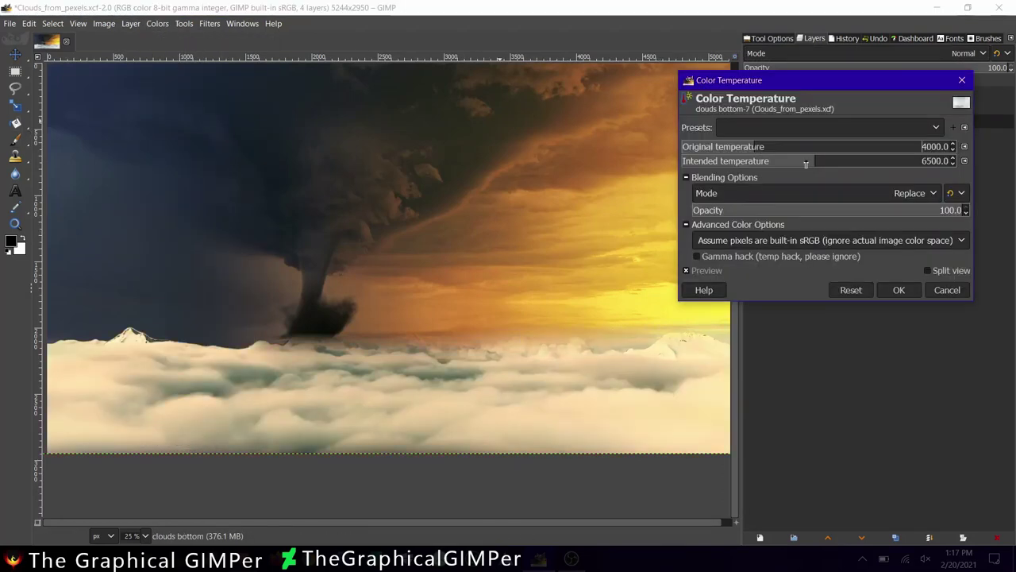
click(898, 290)
click(157, 23)
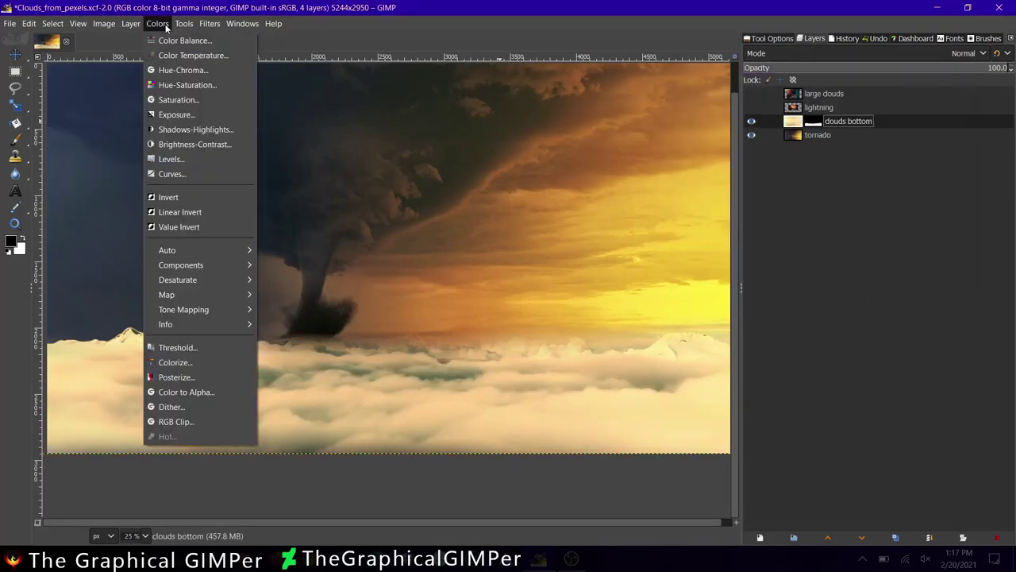
click(158, 71)
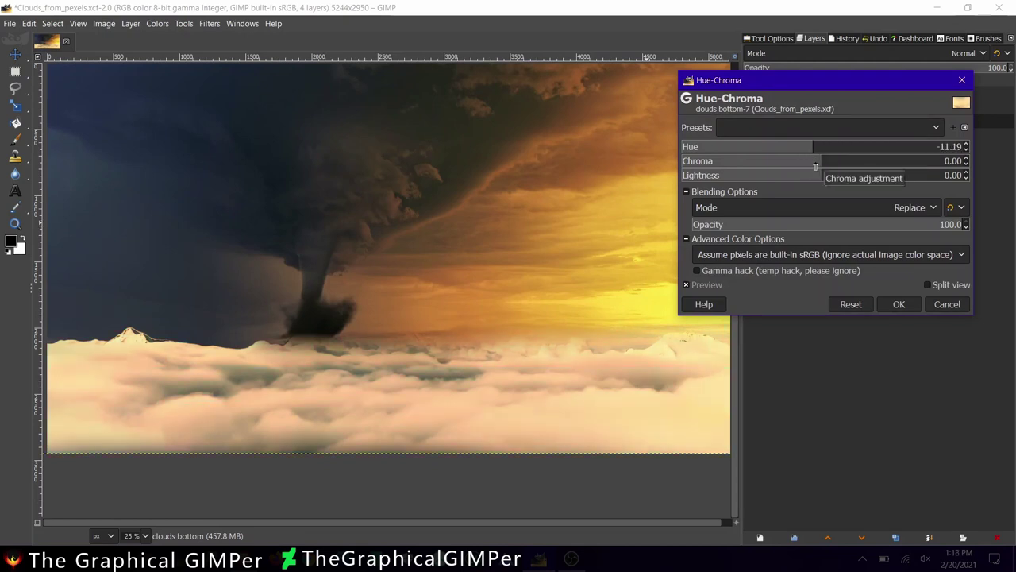
drag(819, 153, 824, 153)
click(947, 304)
- In Hue-Saturation, shift the greens' hue toward yellow and reset the cyan and blue hues
click(157, 23)
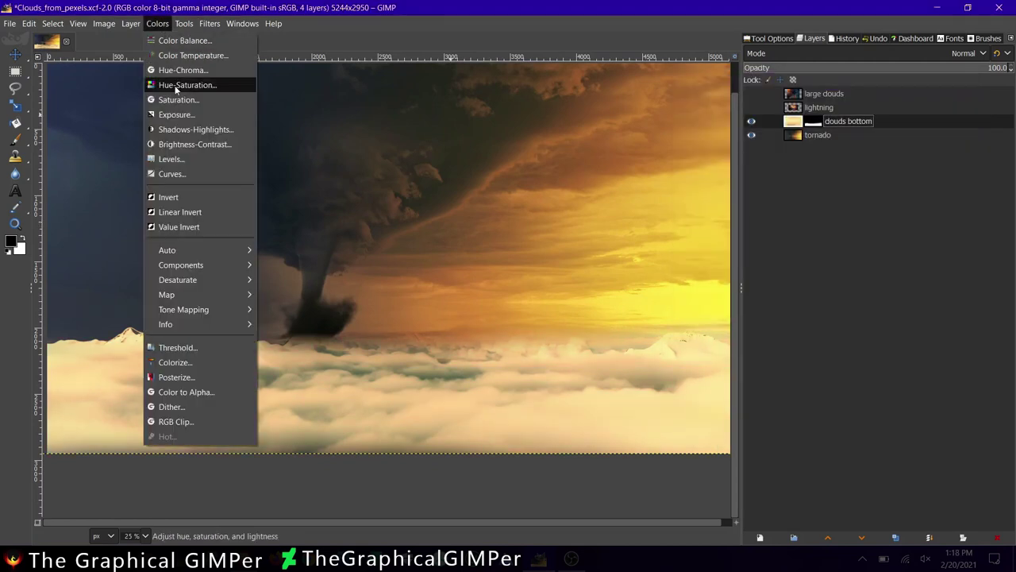
click(170, 84)
drag(824, 275, 831, 201)
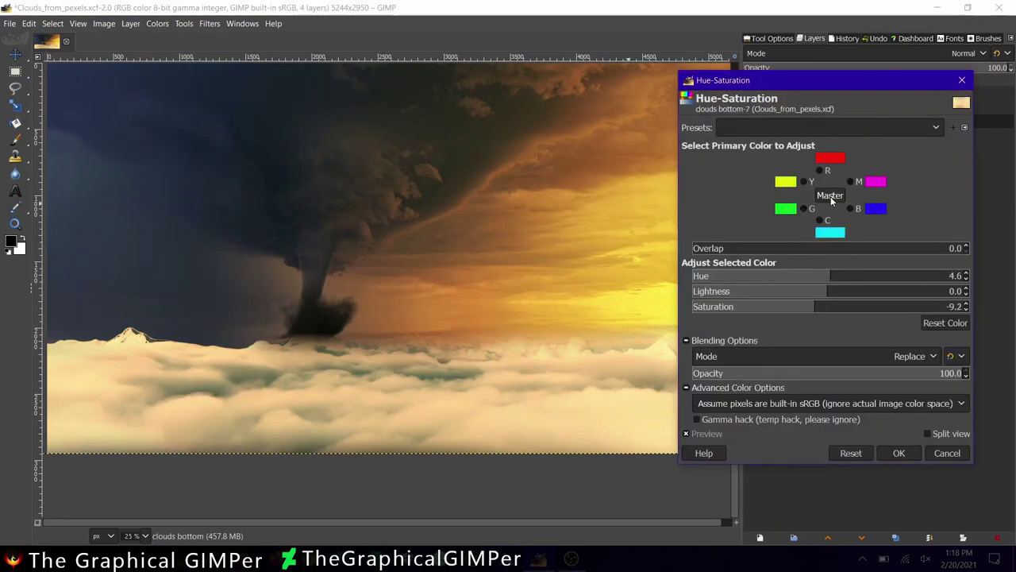
mouse_move(827, 283)
mouse_down()
mouse_move(870, 278)
mouse_move(820, 280)
mouse_move(789, 208)
mouse_up()
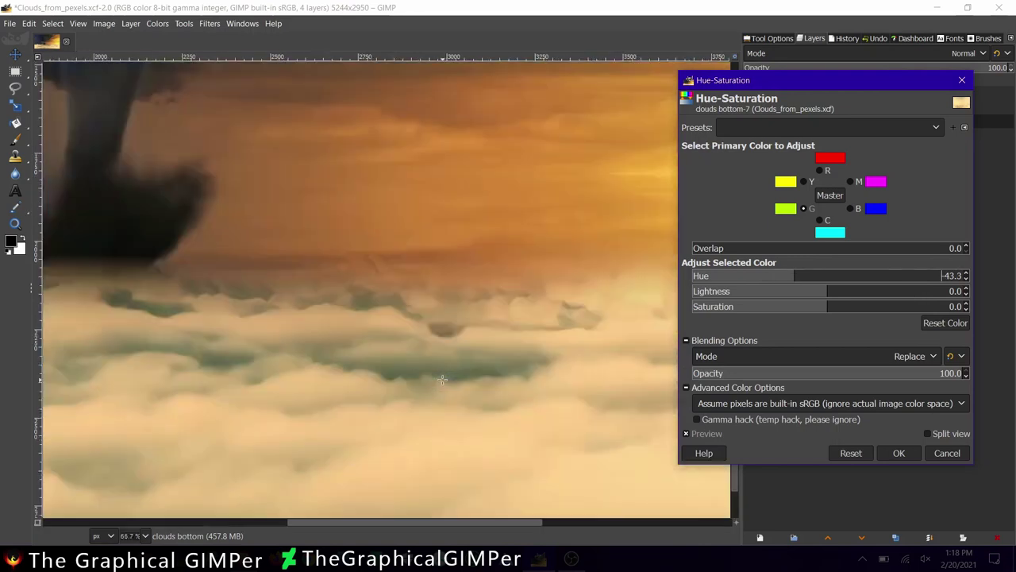
mouse_move(749, 280)
mouse_down()
mouse_move(862, 356)
mouse_move(856, 208)
mouse_up()
click(944, 322)
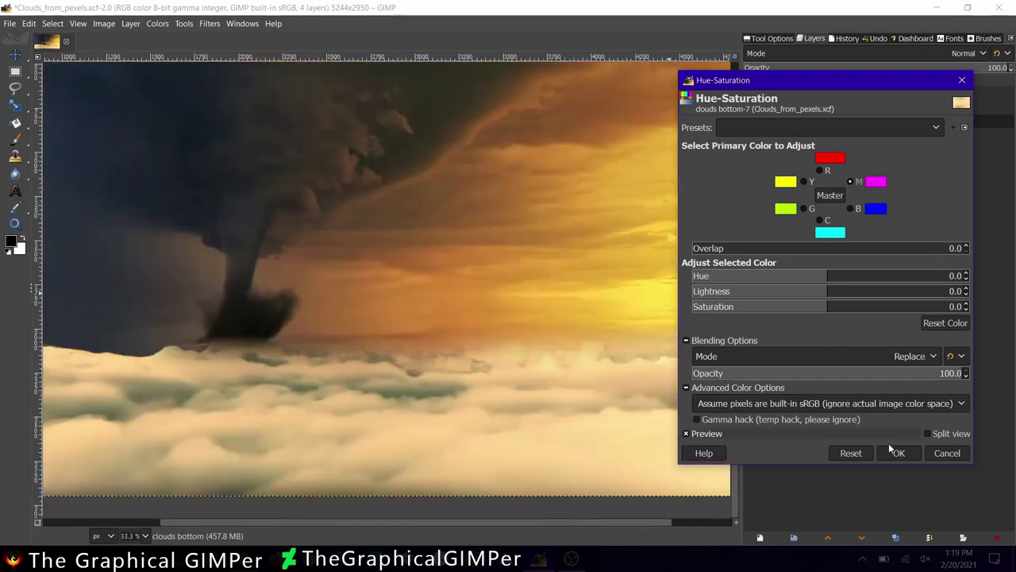
- Confirm the hue change, duplicate clouds bottom and desaturate the copy by Luminance
click(894, 452)
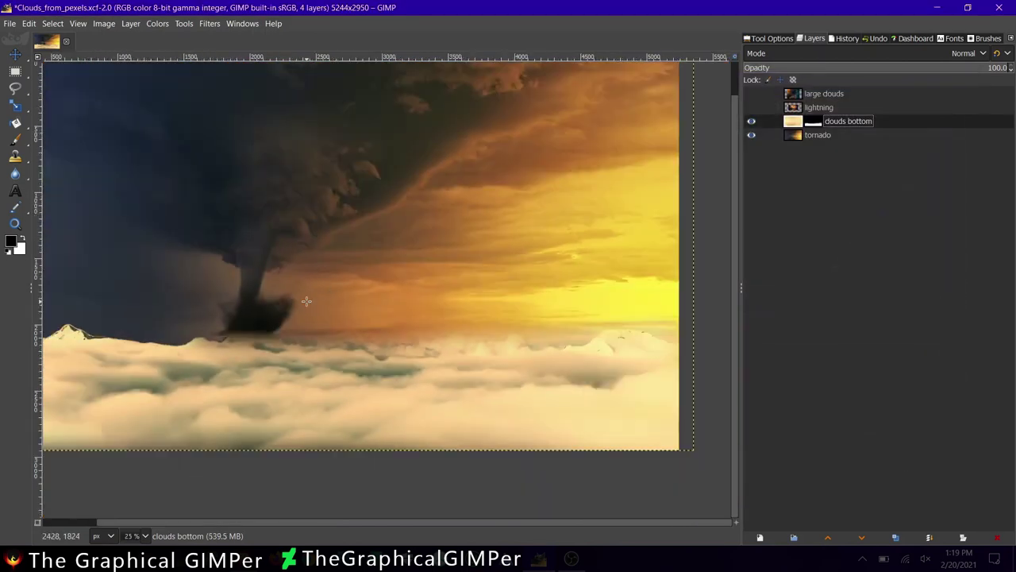
right_click(798, 124)
click(825, 252)
click(157, 23)
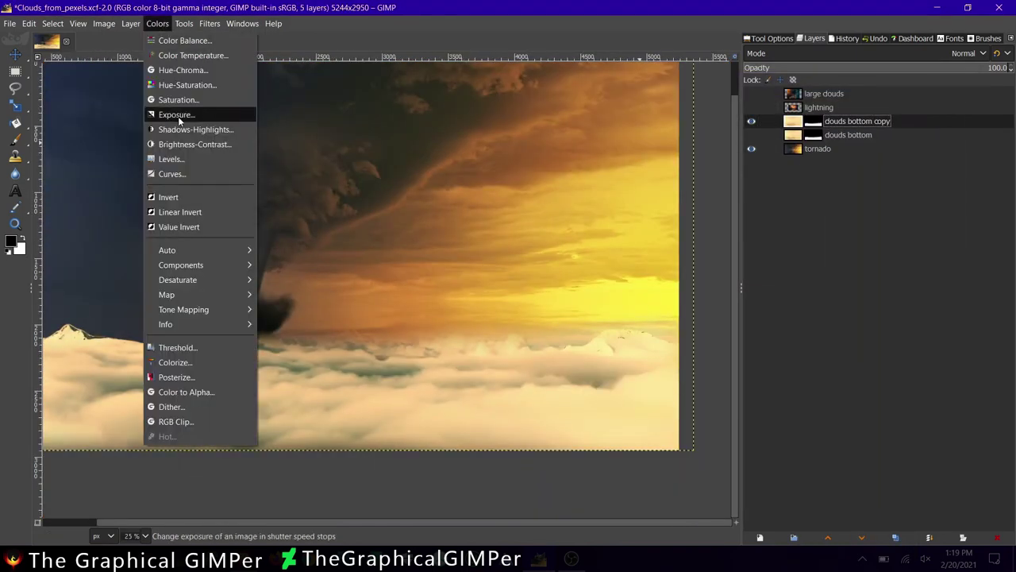
click(293, 295)
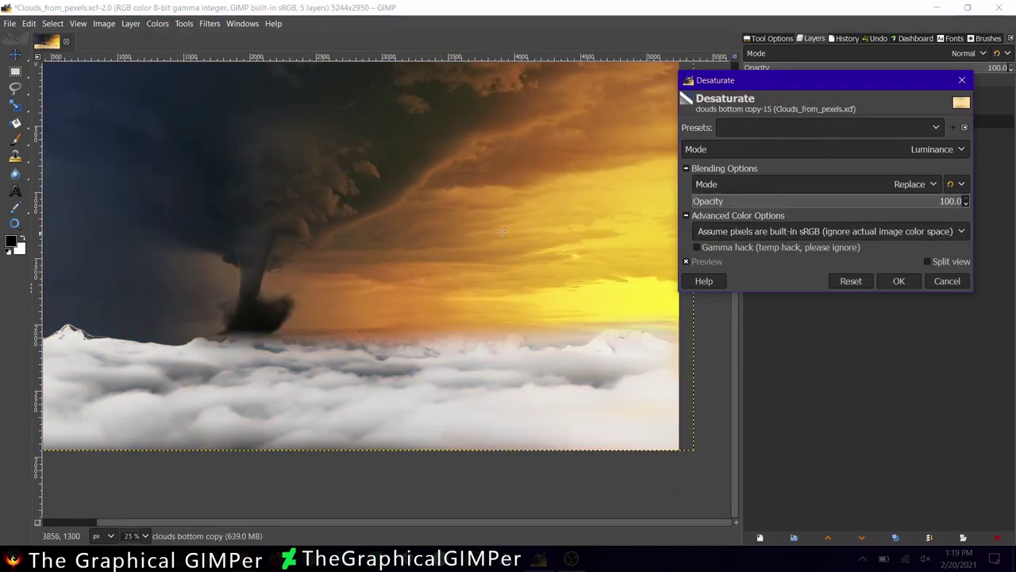
click(725, 149)
click(725, 182)
click(898, 281)
- Colorize the duplicate with a yellow tint
click(157, 23)
click(175, 360)
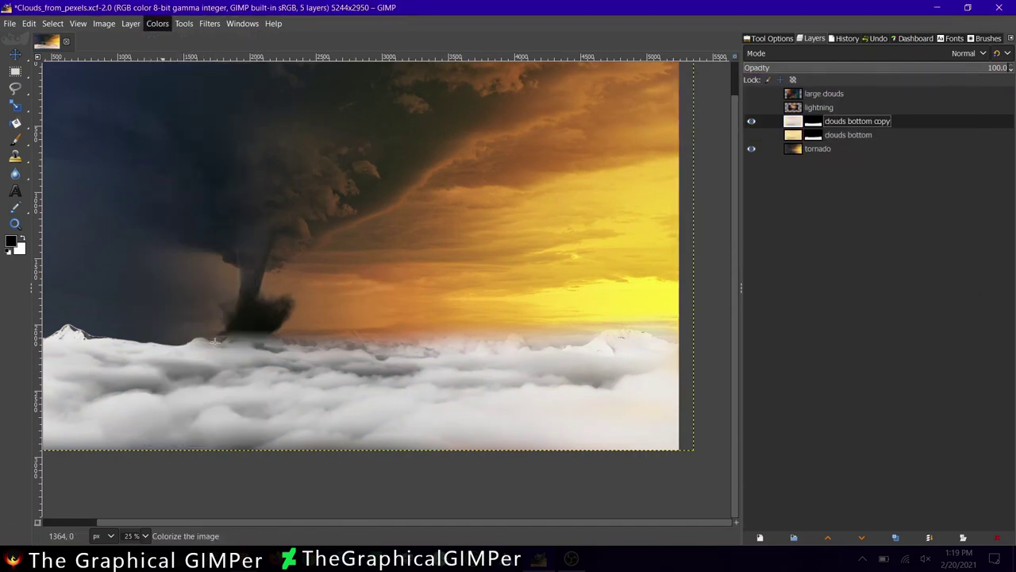
drag(774, 151, 723, 153)
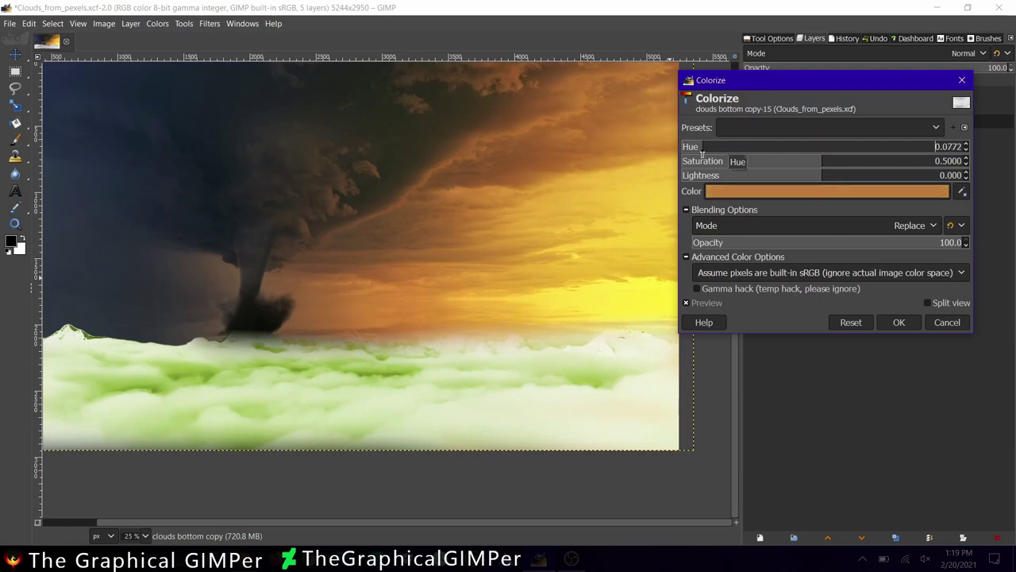
drag(722, 153, 689, 152)
click(730, 190)
drag(754, 252, 754, 260)
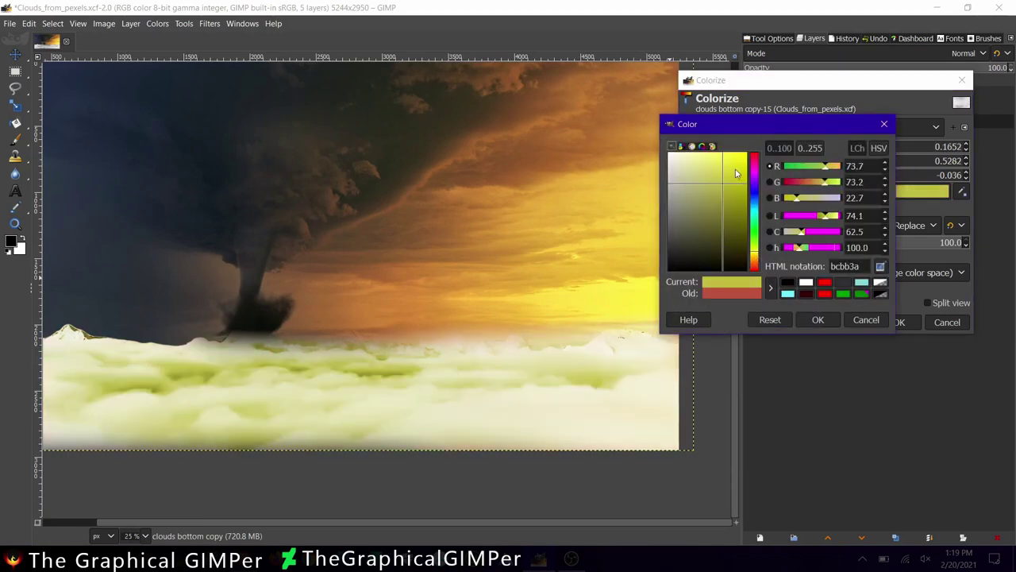
click(817, 320)
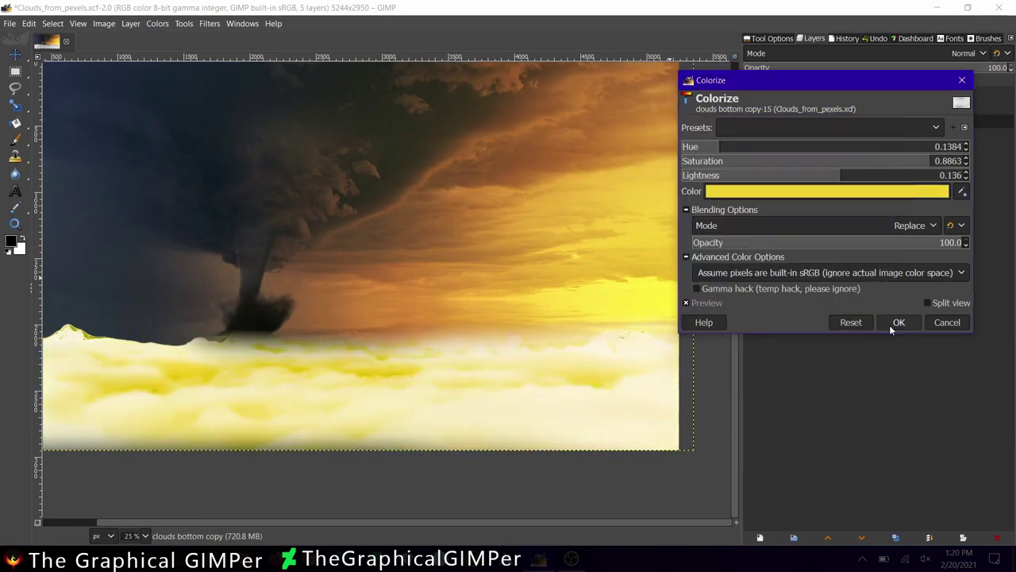
click(889, 324)
- Try Merge, Screen and Luma lighten only blend modes on the copy, ending on Luma lighten only
click(886, 53)
click(830, 133)
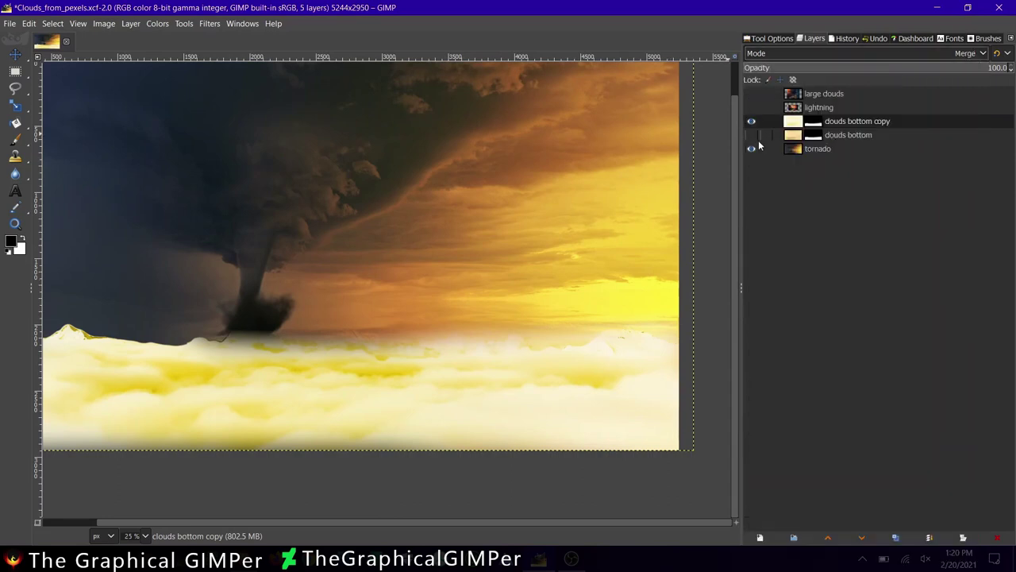
click(860, 50)
click(818, 194)
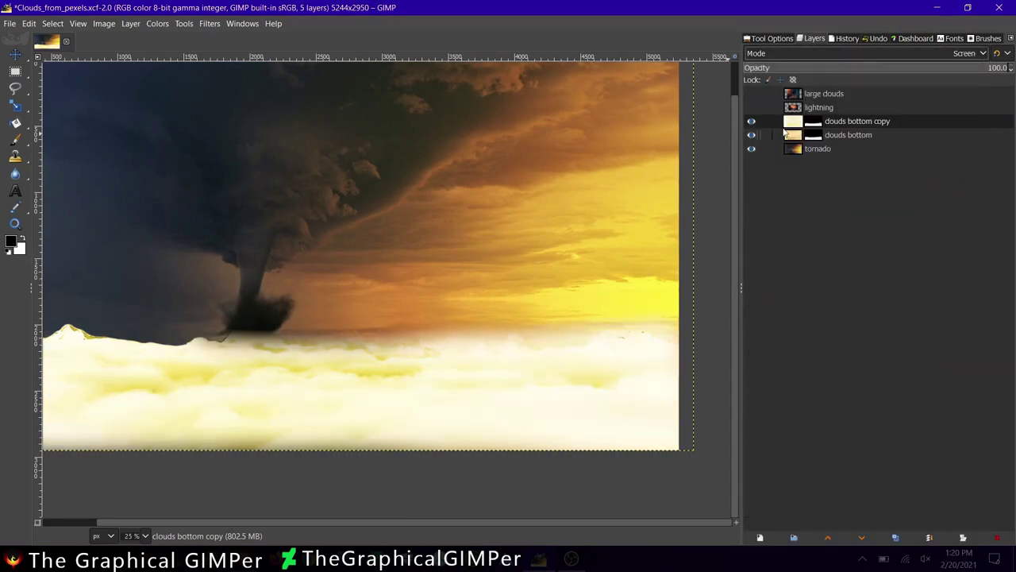
click(858, 54)
click(819, 181)
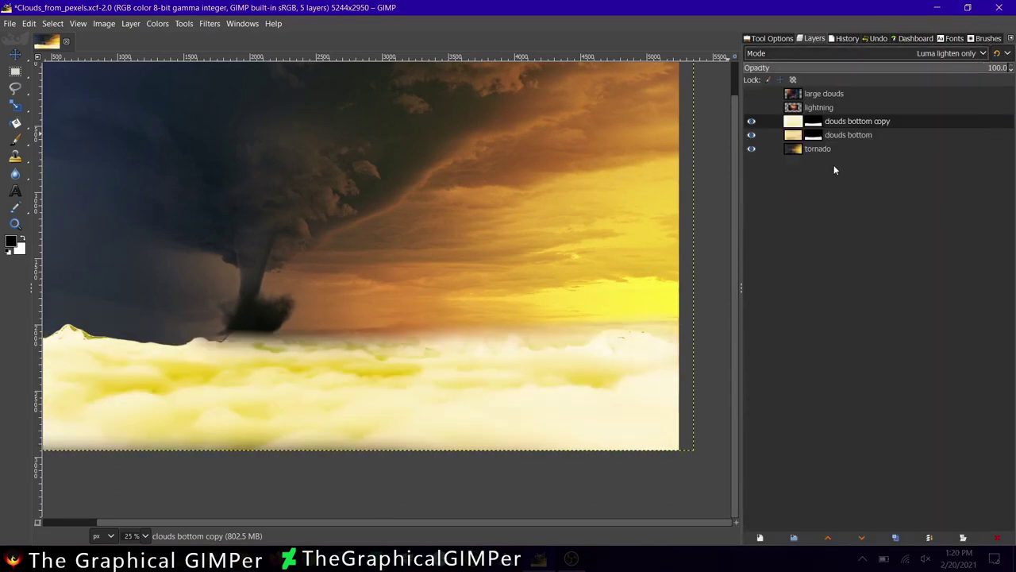
click(865, 50)
click(819, 180)
- Delete the yellow copy and scale large clouds to 2368×2960, placed on the left
click(997, 538)
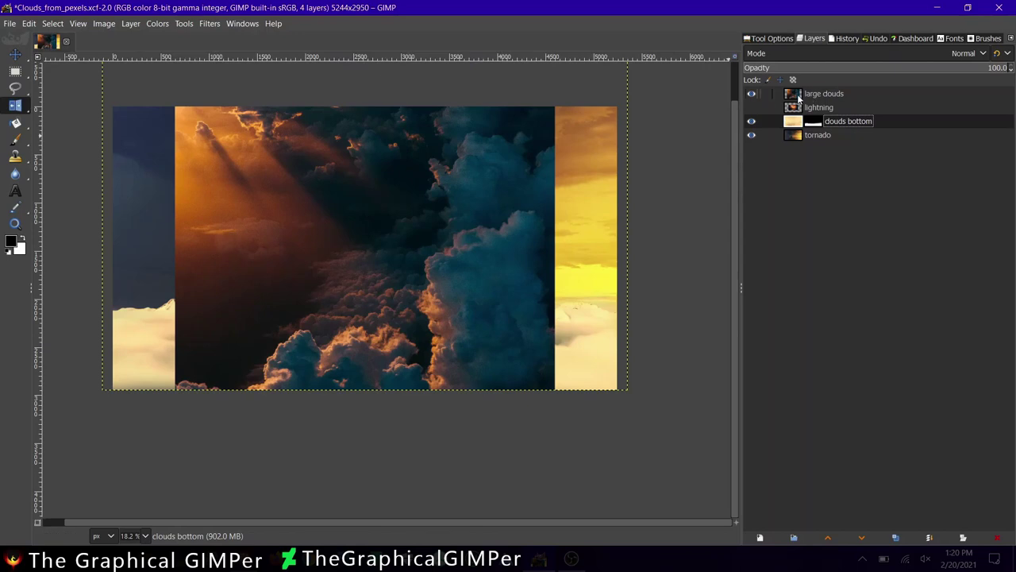
click(799, 97)
key(shift+s)
click(291, 218)
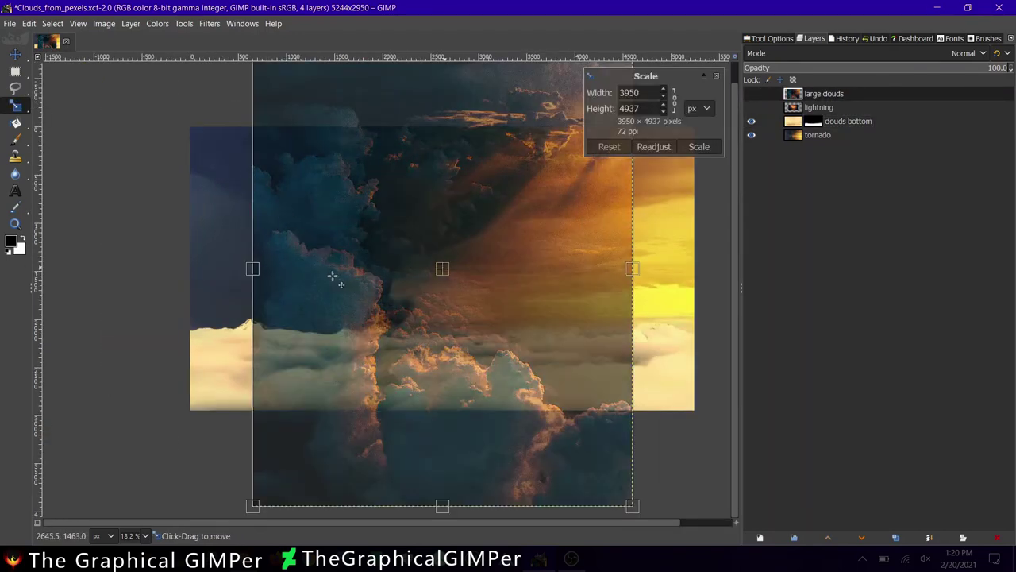
drag(253, 268, 254, 268)
drag(381, 269, 291, 270)
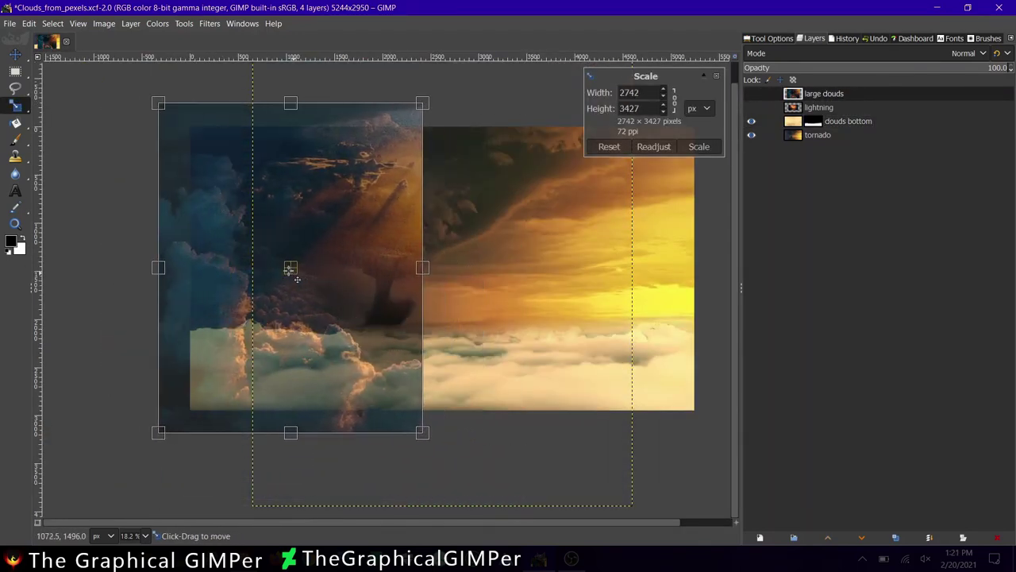
scroll(290, 269, up, 2)
drag(447, 272, 428, 270)
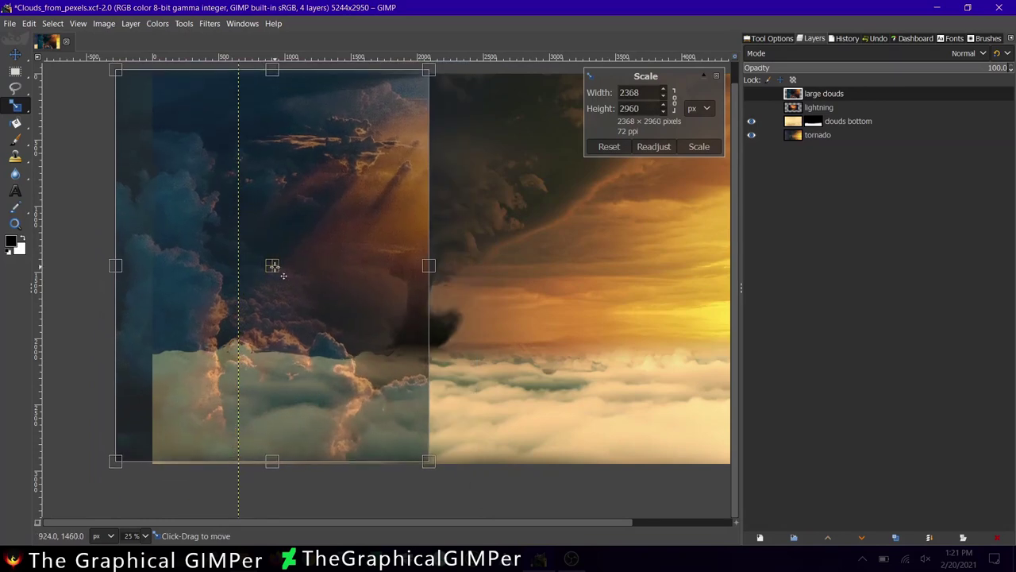
key(Return)
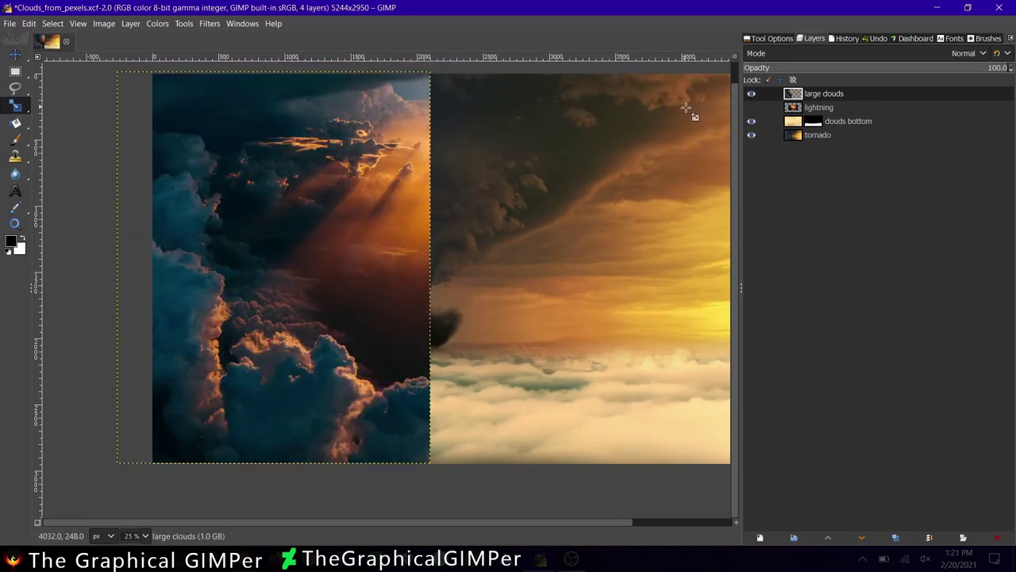
- Add a black mask to large clouds and move it below the clouds bottom layer
right_click(843, 95)
click(837, 337)
click(846, 501)
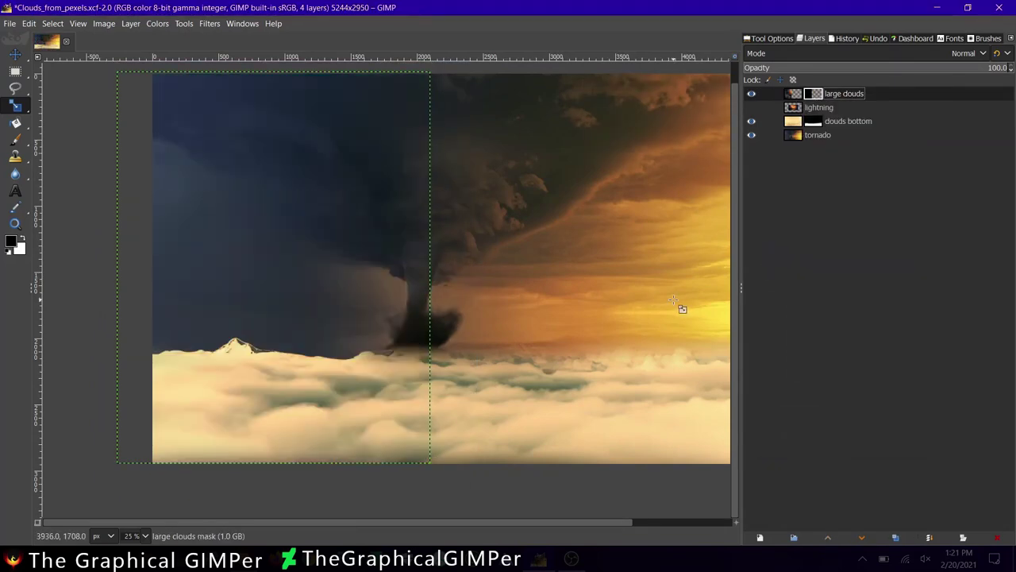
drag(793, 94, 794, 129)
- Paint the mask to reveal clouds along the left side, nudging the layer slightly right
key(p)
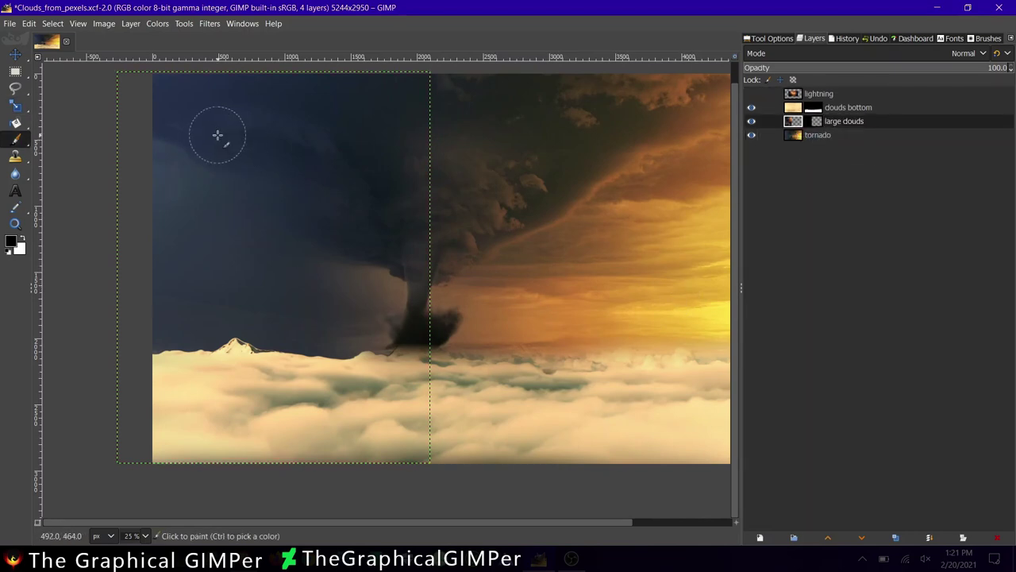
drag(182, 206, 244, 384)
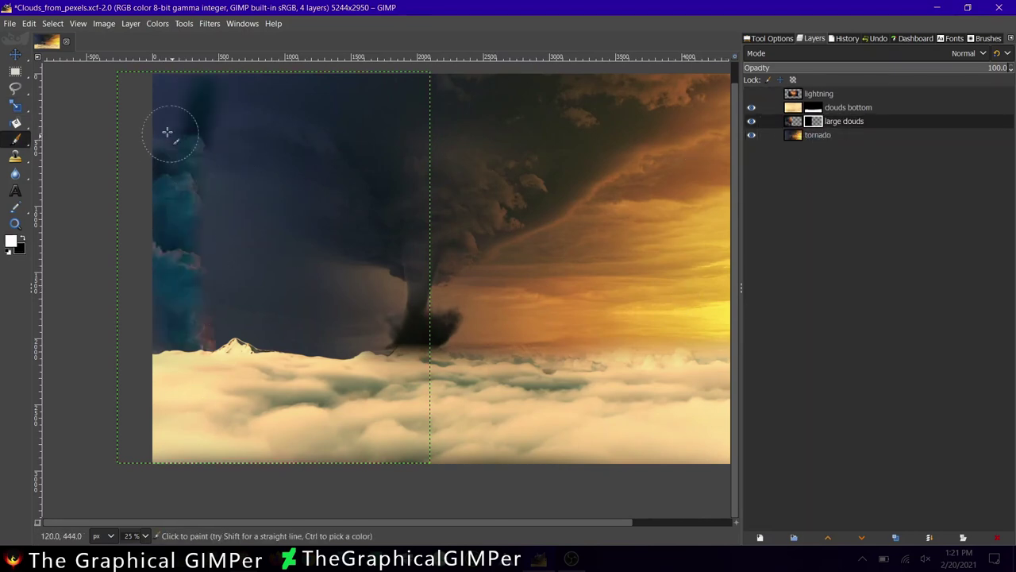
click(751, 108)
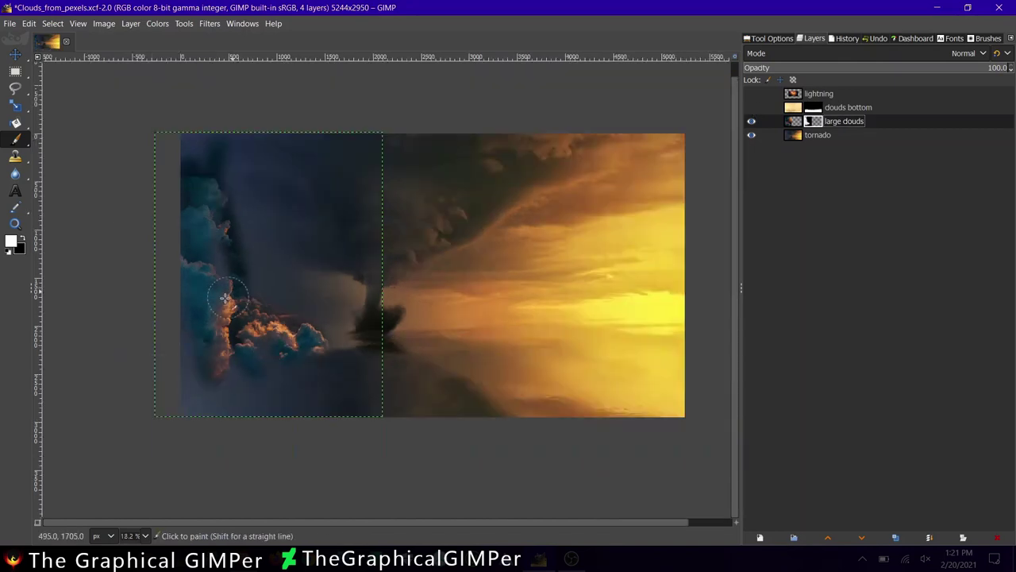
mouse_move(223, 208)
mouse_down()
mouse_move(252, 410)
mouse_move(134, 340)
mouse_up()
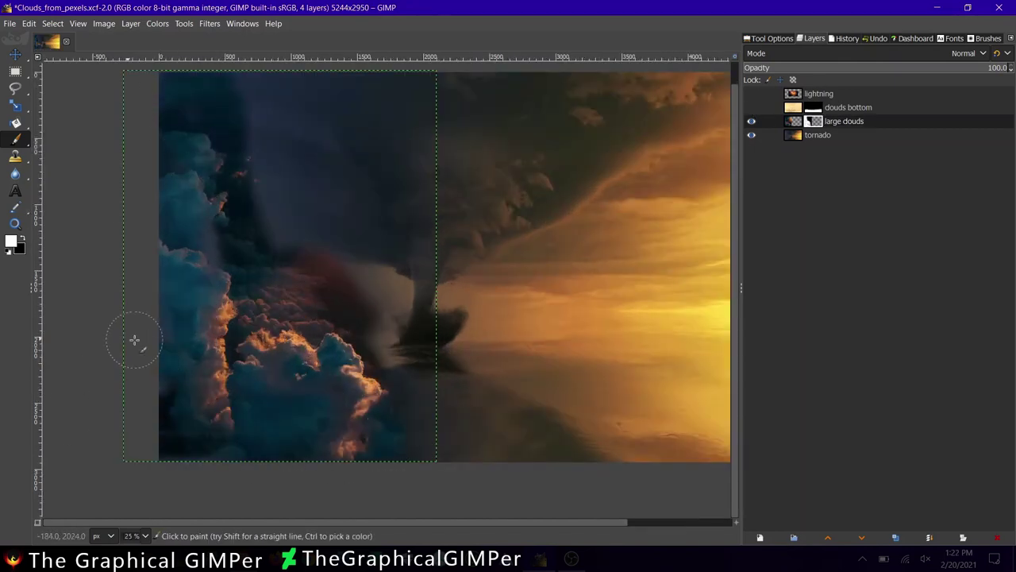
key(m)
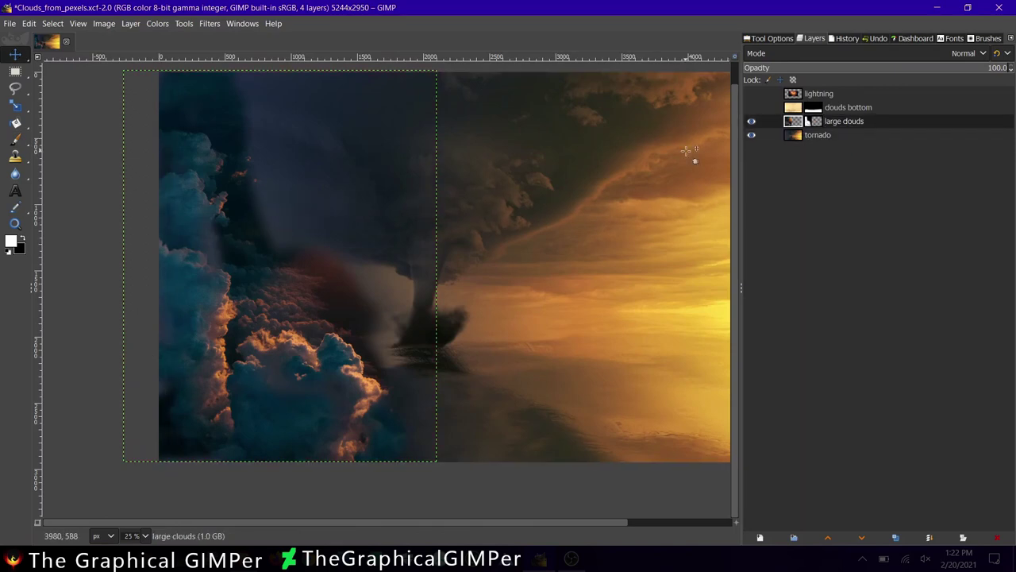
drag(243, 191, 296, 191)
key(p)
- Paint the mask down the left edge and hide the blue clouds in the middle, shrinking the brush
mouse_move(175, 83)
mouse_down()
mouse_move(163, 291)
mouse_move(238, 459)
mouse_up()
key(1)
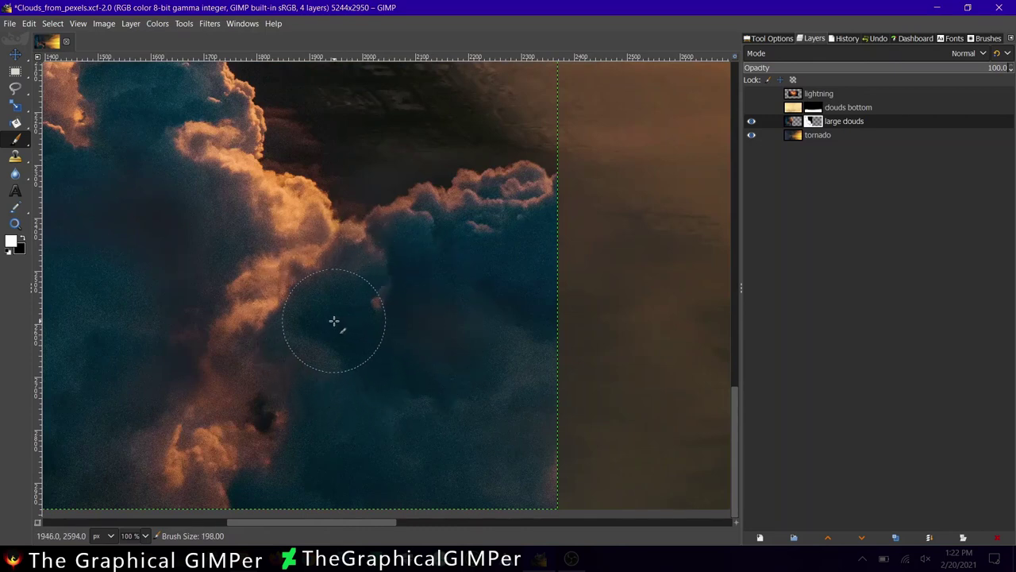
mouse_move(341, 322)
mouse_down()
mouse_move(301, 334)
mouse_move(461, 227)
mouse_move(563, 273)
mouse_move(258, 478)
mouse_move(311, 438)
mouse_move(346, 472)
mouse_up()
ctrl+scroll(428, 469, up, 1)
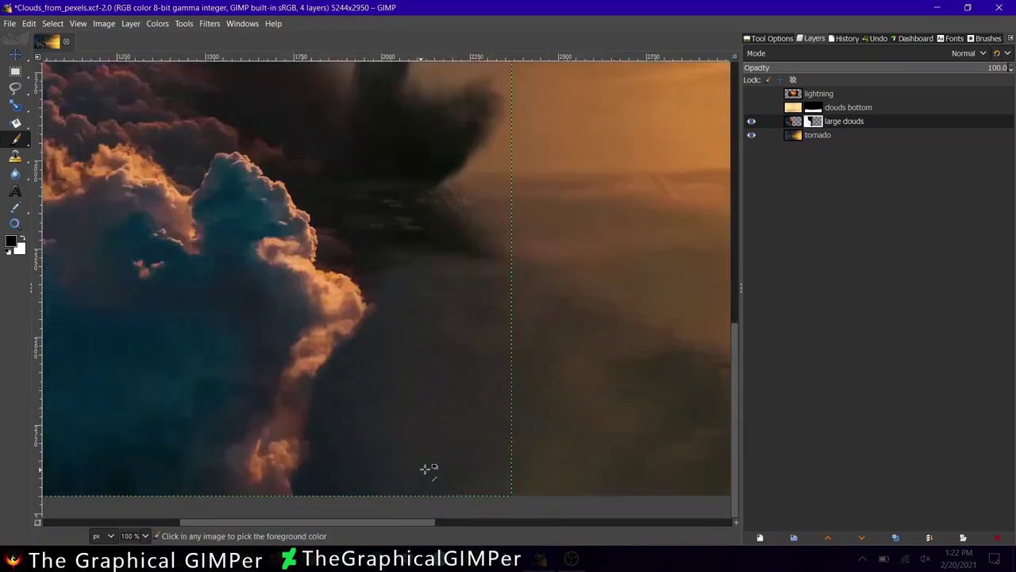
ctrl+scroll(429, 414, up, 1)
ctrl+scroll(429, 415, up, 1)
key(bracketleft)
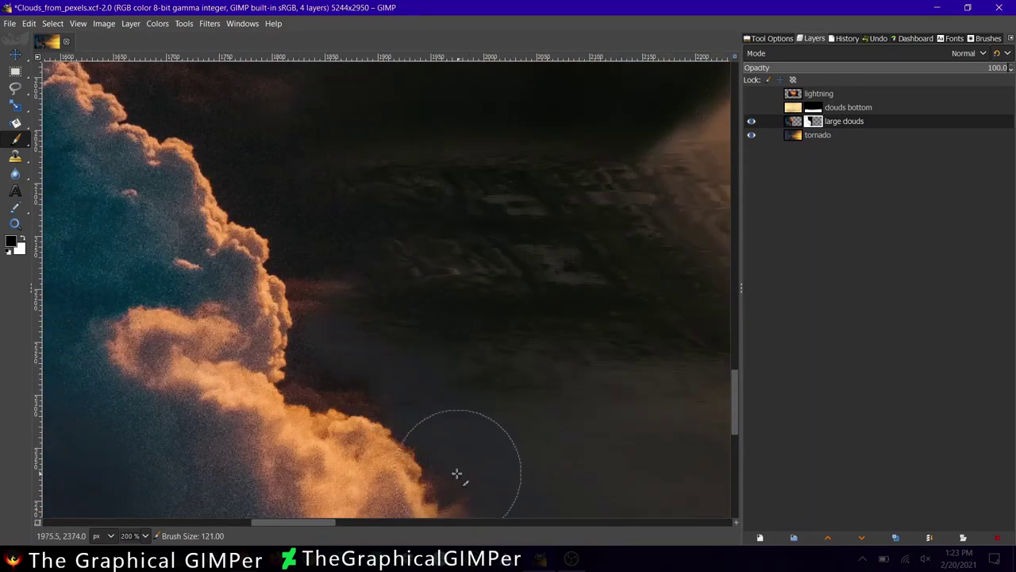
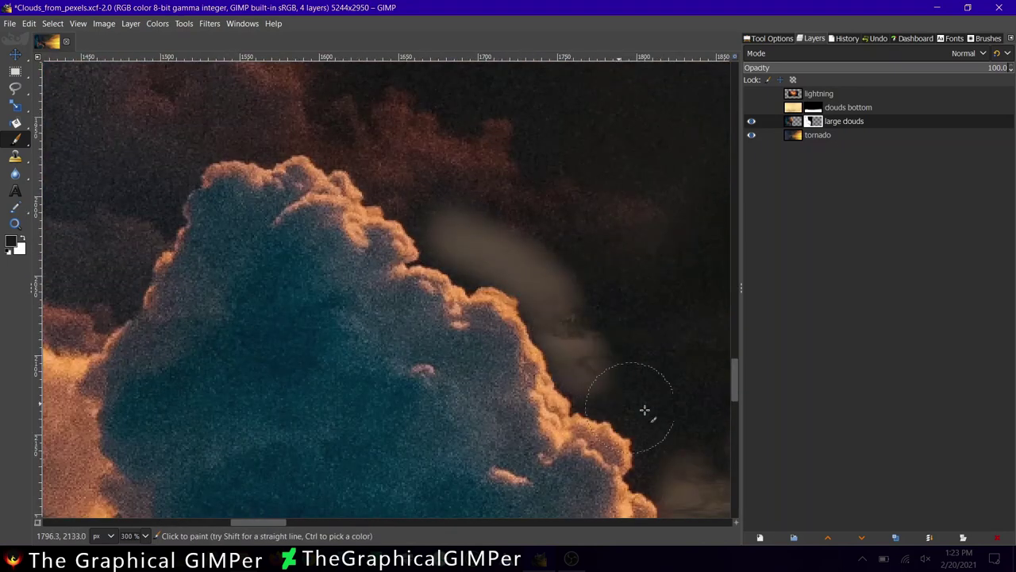
- Draw a gradient across the lower clouds using the FG-to-BG preset in Linear shape
ctrl+scroll(647, 411, down, 4)
ctrl+scroll(523, 397, down, 3)
key(g)
mouse_move(565, 296)
mouse_down()
mouse_move(499, 362)
mouse_move(479, 365)
mouse_up()
click(769, 38)
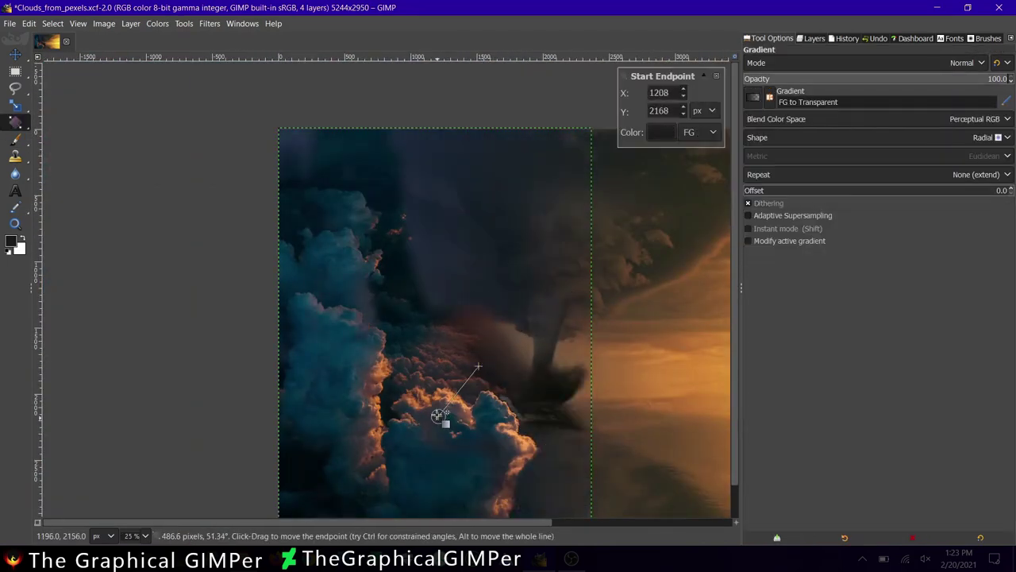
mouse_move(438, 414)
mouse_down()
mouse_move(526, 330)
mouse_move(537, 362)
mouse_up()
click(753, 96)
click(800, 183)
click(984, 137)
click(845, 157)
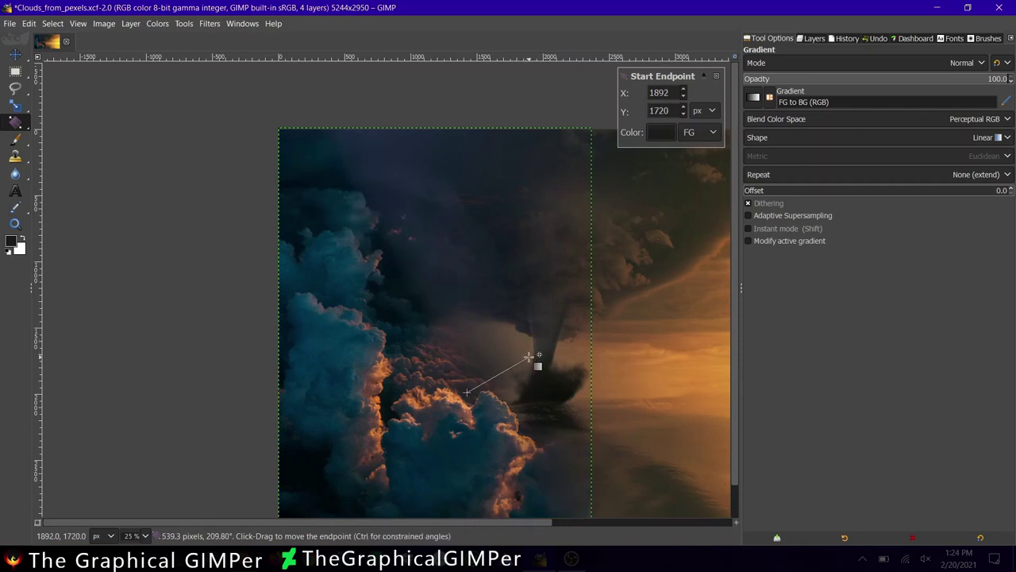
- Aim the gradient toward the tornado, end it at the image bottom, and apply it
drag(467, 390, 470, 390)
drag(532, 358, 527, 354)
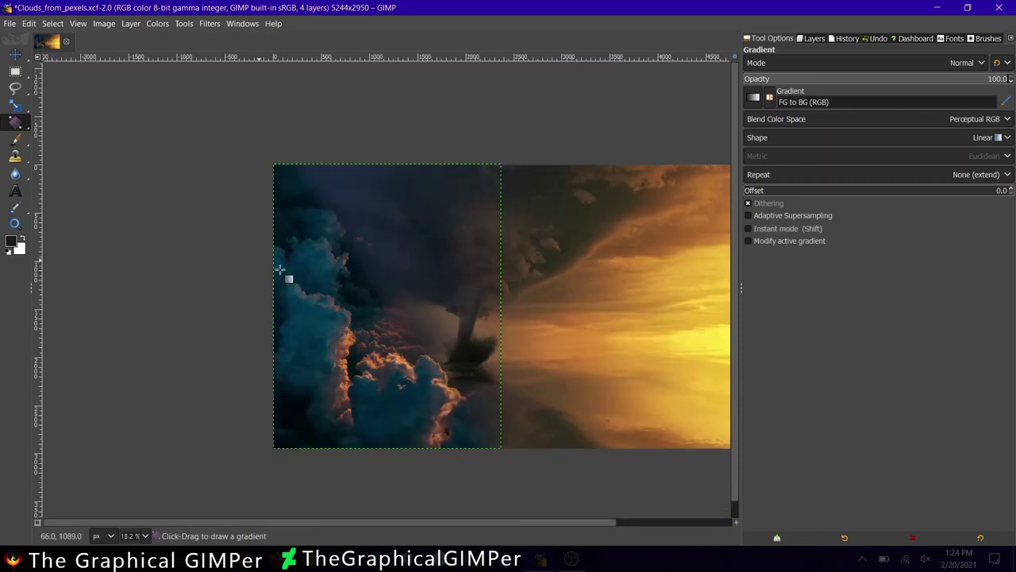
scroll(492, 437, up, 3)
drag(492, 438, 391, 391)
scroll(537, 350, down, 1)
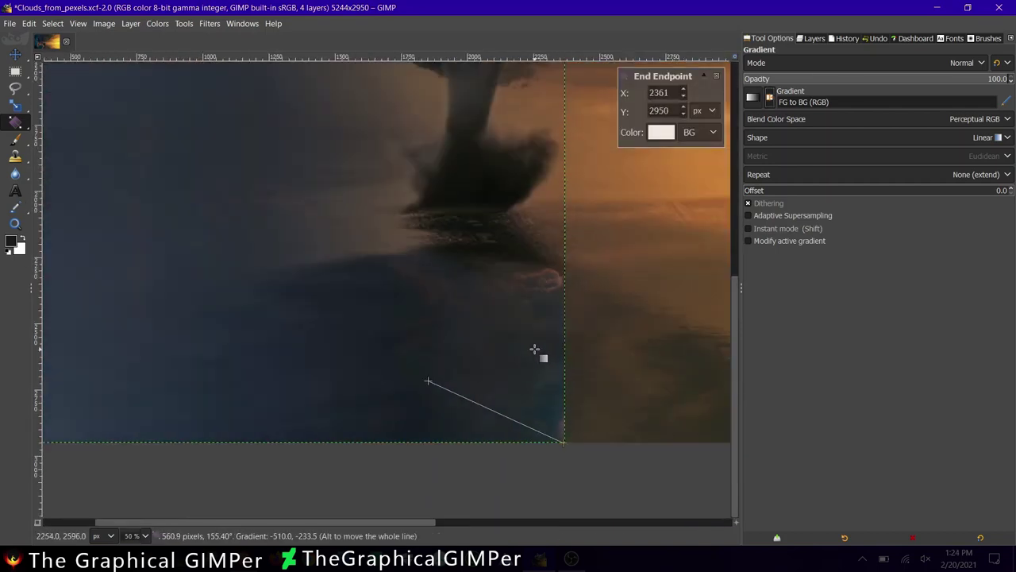
drag(563, 443, 446, 383)
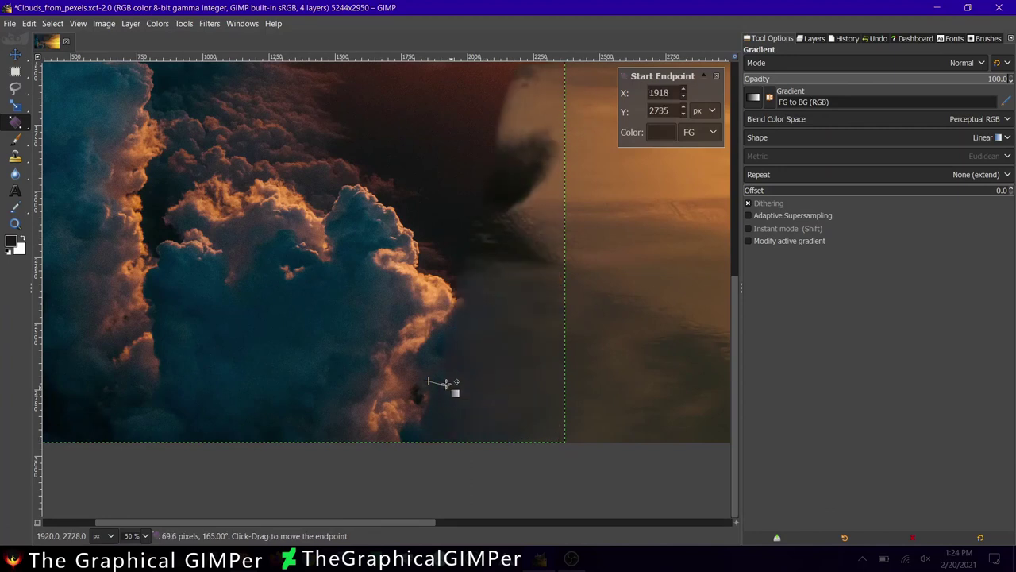
key(Return)
- Try a diagonal gradient to hide the sun rays, then discard it
scroll(454, 371, down, 2)
click(813, 38)
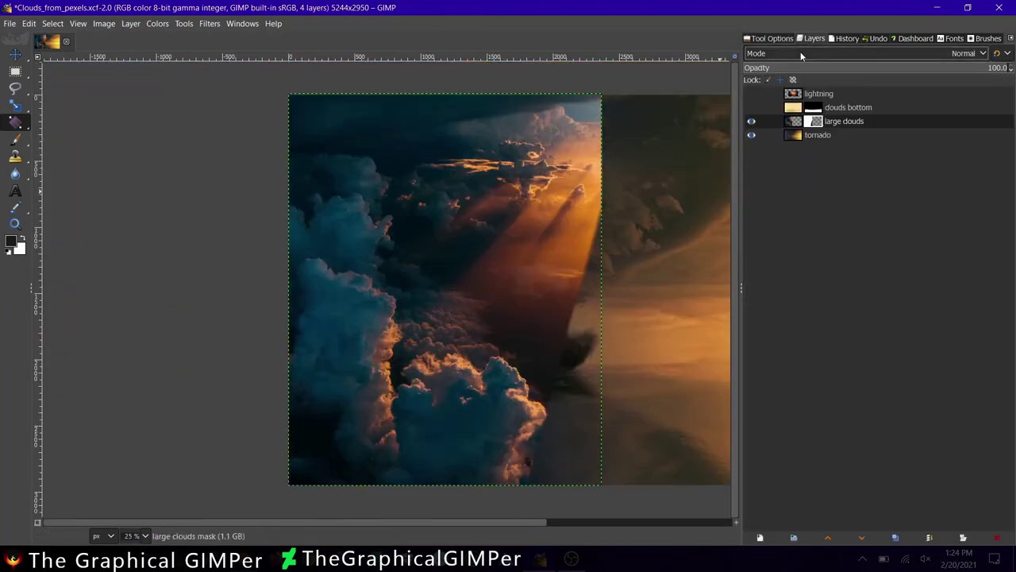
drag(590, 117, 472, 263)
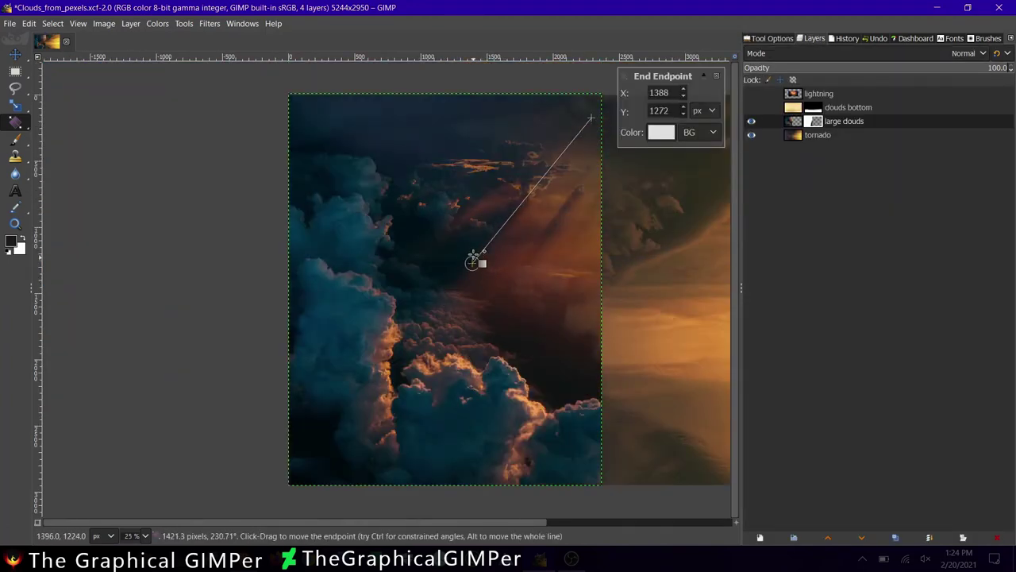
click(761, 38)
key(ctrl+l)
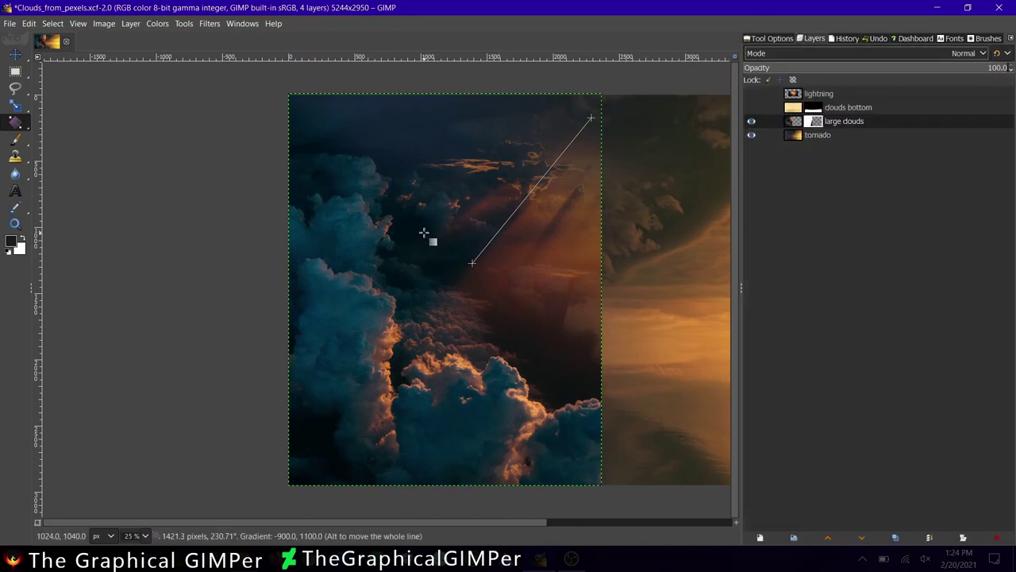
key(Return)
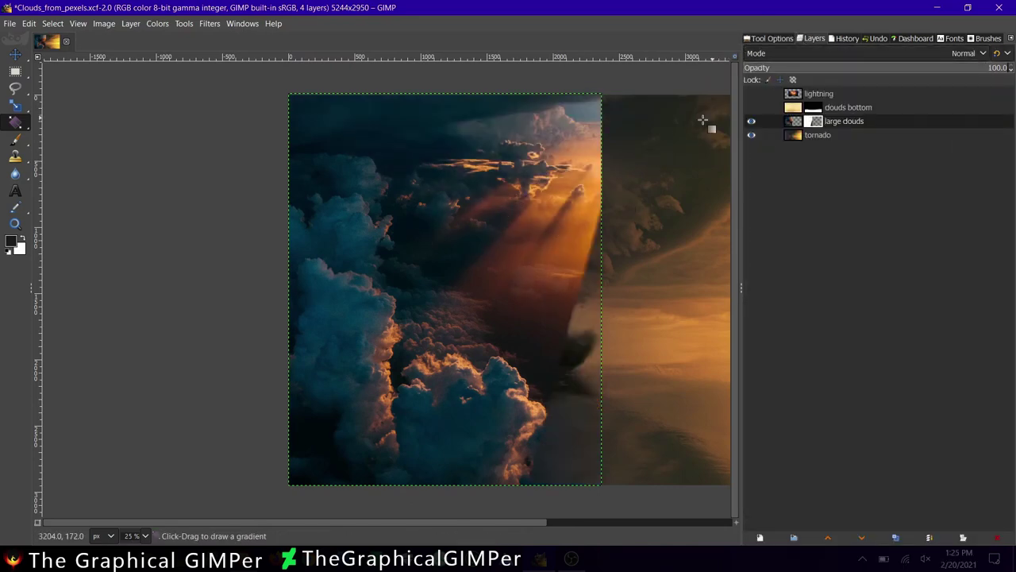
- Draw and fine-tune a gradient near the upper clouds to reveal the tornado
drag(767, 38, 762, 38)
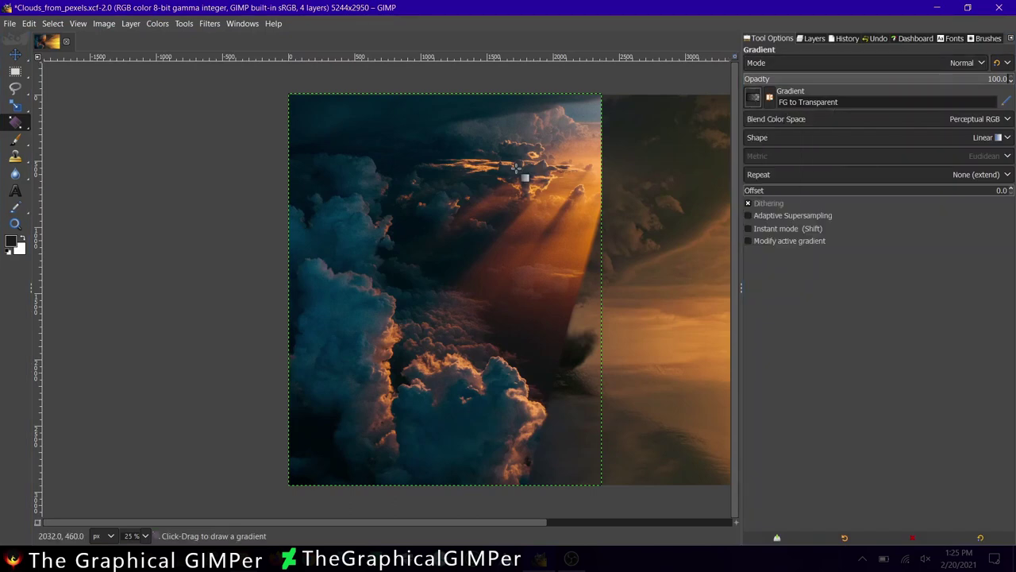
drag(556, 159, 446, 311)
mouse_move(556, 159)
mouse_down()
mouse_move(480, 254)
mouse_move(517, 245)
mouse_up()
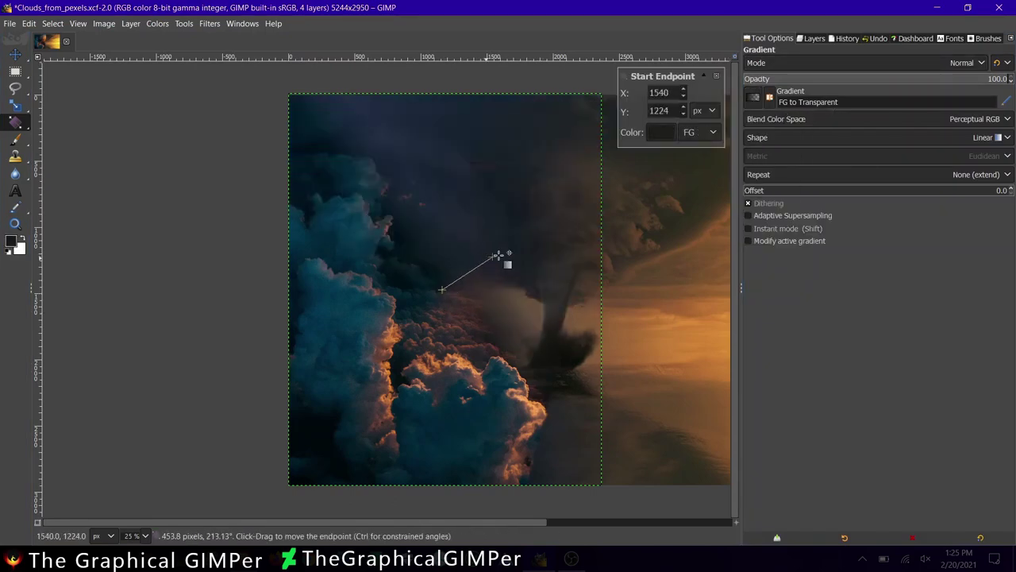
drag(446, 311, 443, 300)
drag(516, 245, 526, 240)
key(Return)
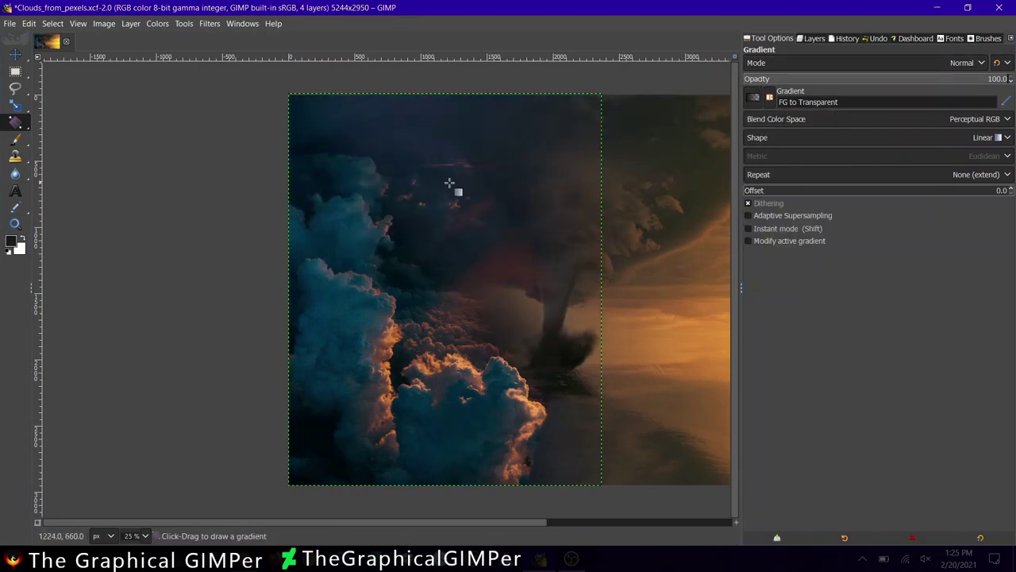
- Add more gradients across the upper clouds and around the tornado's base
mouse_move(326, 234)
mouse_down()
mouse_move(352, 136)
mouse_move(363, 159)
mouse_move(350, 150)
mouse_up()
key(Return)
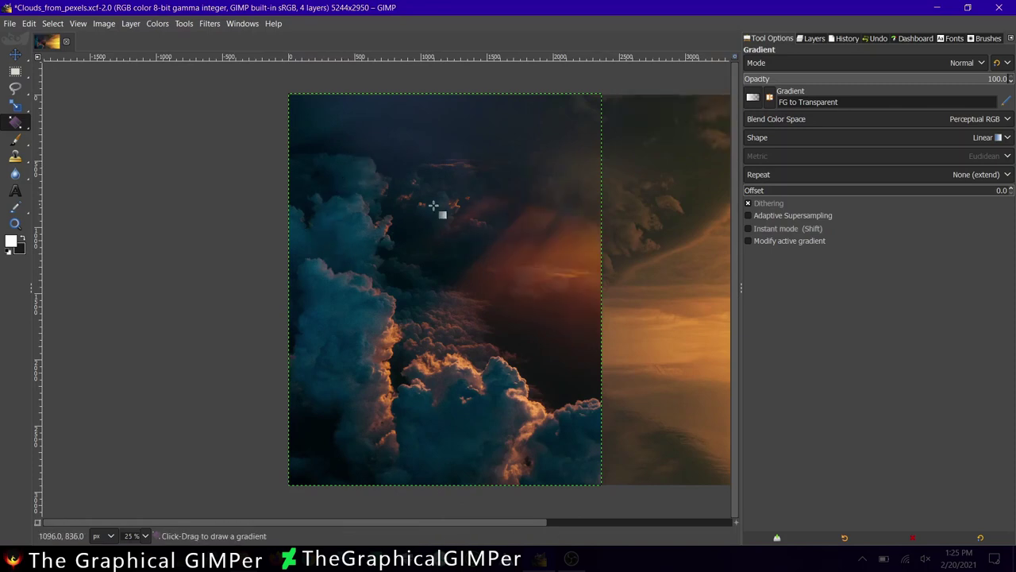
drag(431, 207, 400, 313)
key(Return)
mouse_move(578, 471)
mouse_down()
mouse_move(515, 451)
mouse_move(570, 454)
mouse_up()
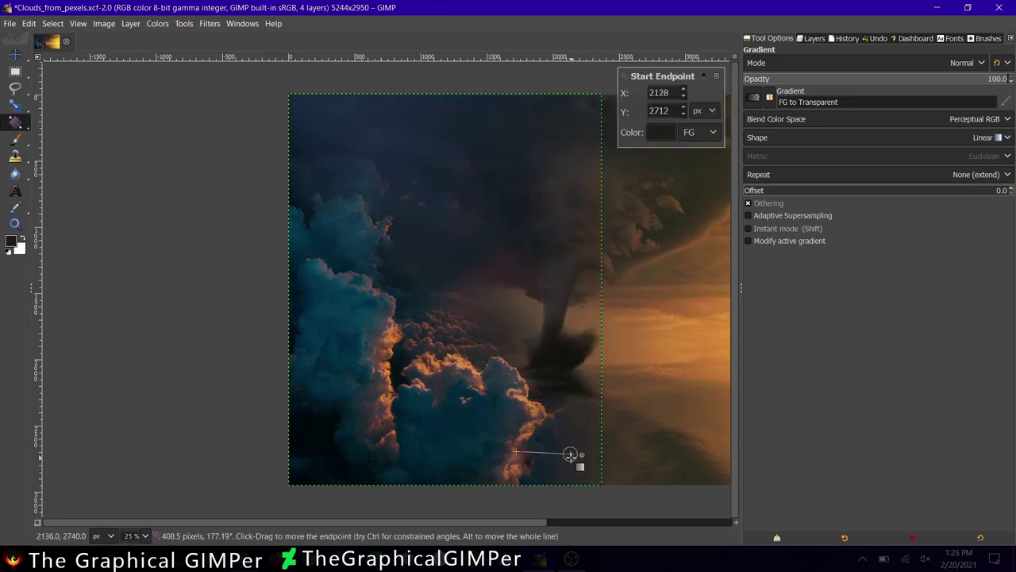
- Create a new transparent layer named clouds
key(p)
scroll(555, 407, up, 4)
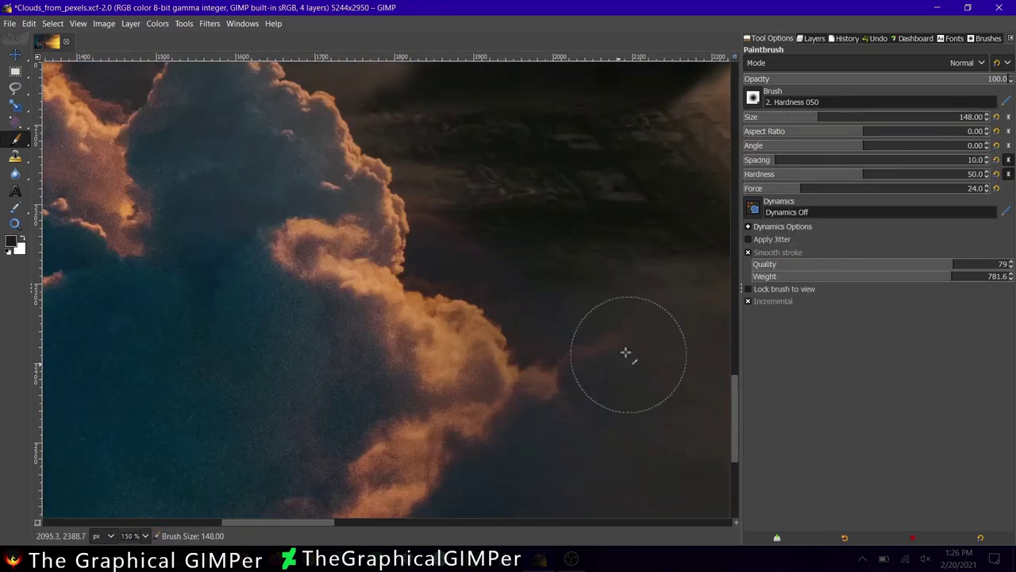
scroll(556, 365, down, 3)
scroll(507, 314, down, 2)
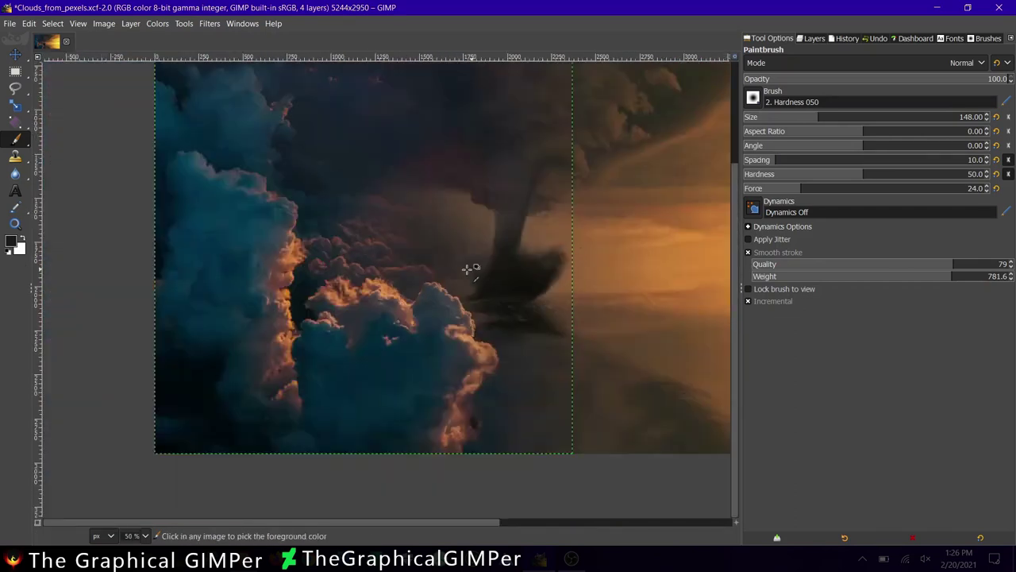
click(811, 38)
key(ctrl+shift+n)
text(clouds)
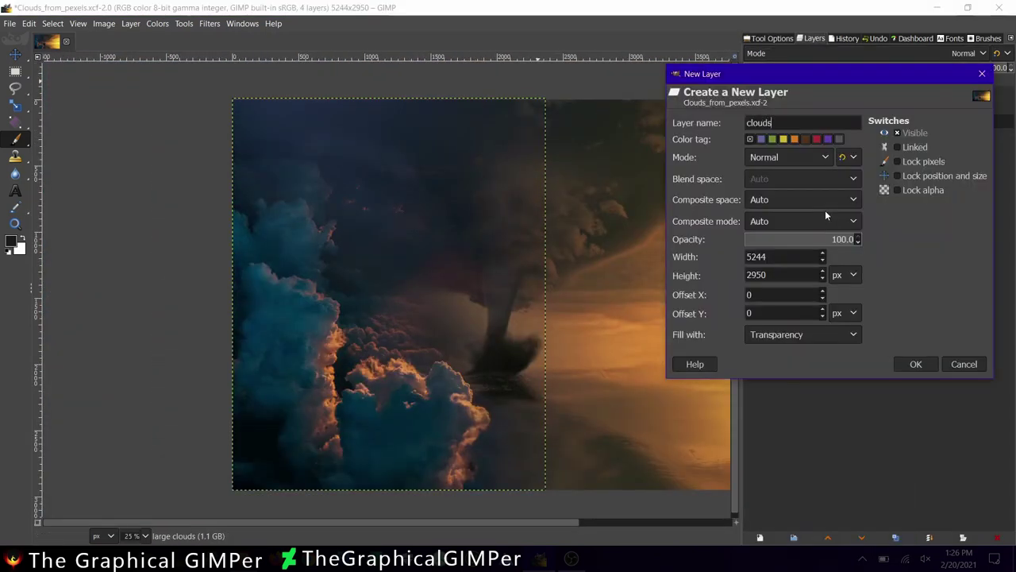
key(Return)
- Choose a cloud-shaped brush (2. Hardness 025, size 737) with white foreground
key(ctrl+shift+b)
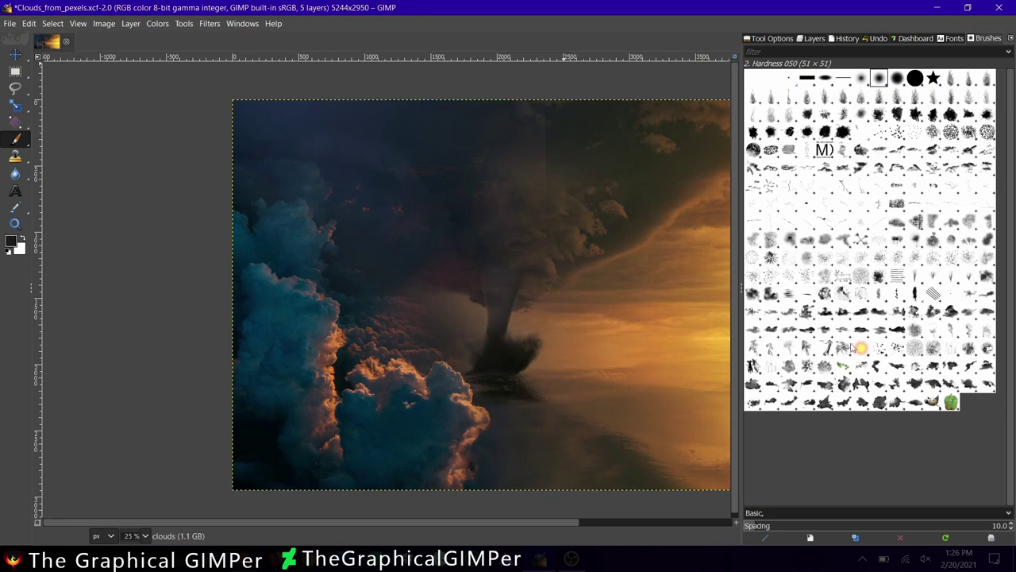
click(967, 318)
click(785, 38)
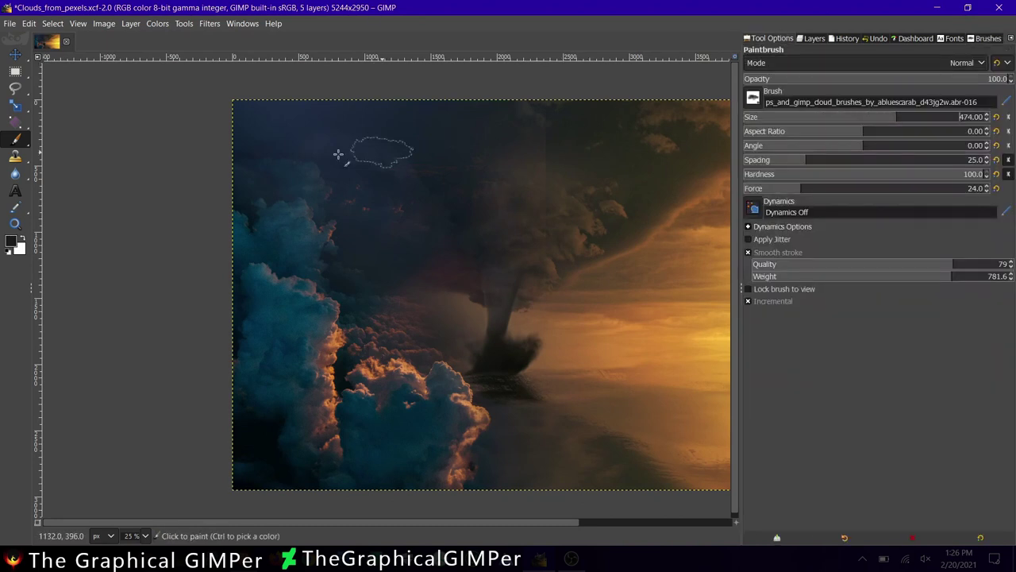
key(2)
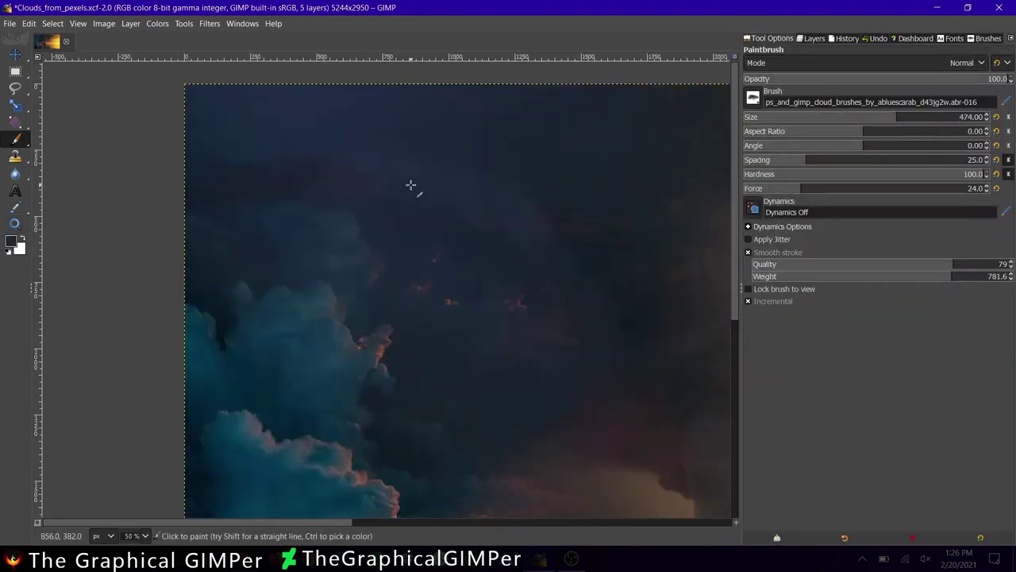
click(810, 38)
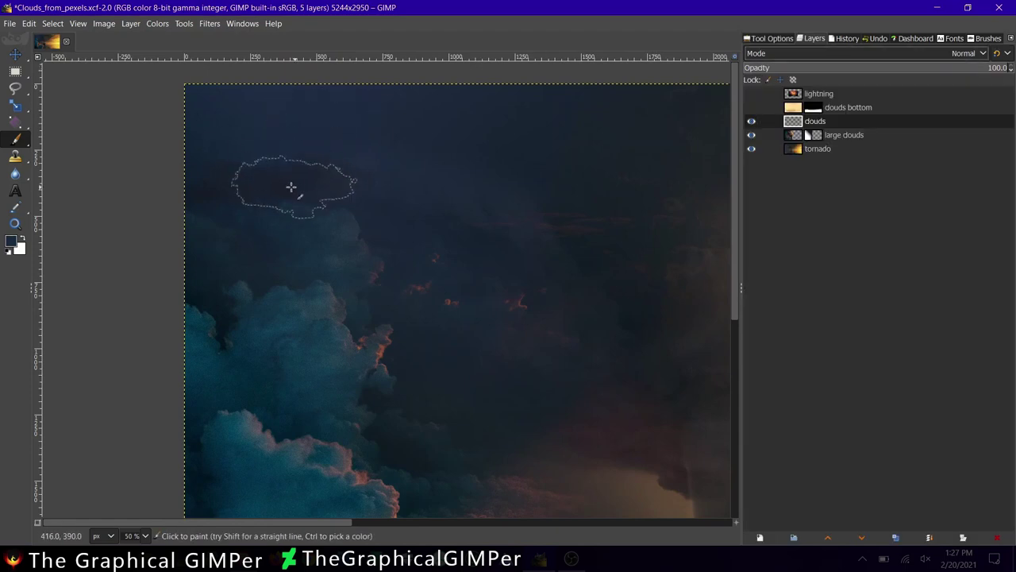
click(766, 39)
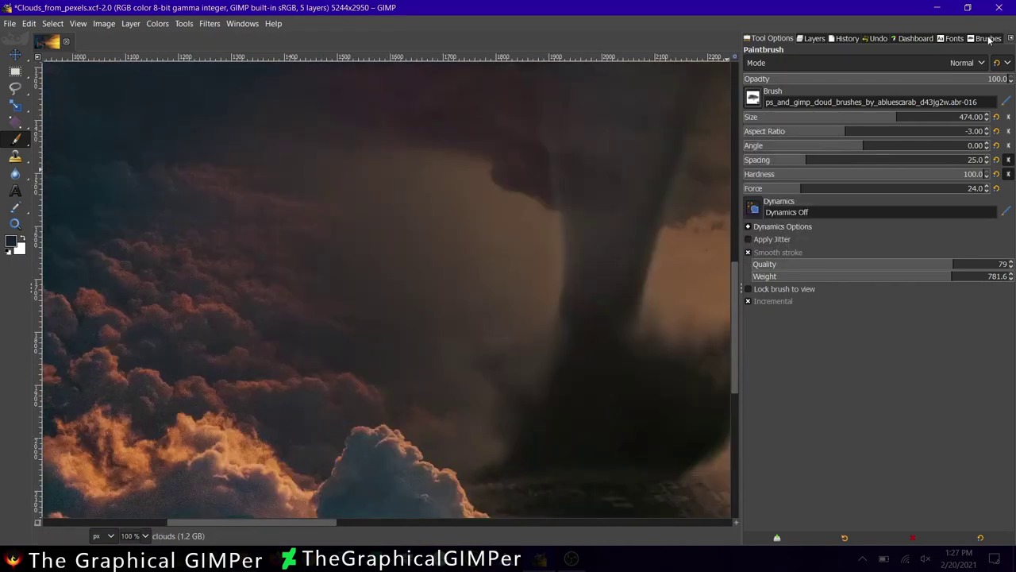
click(988, 39)
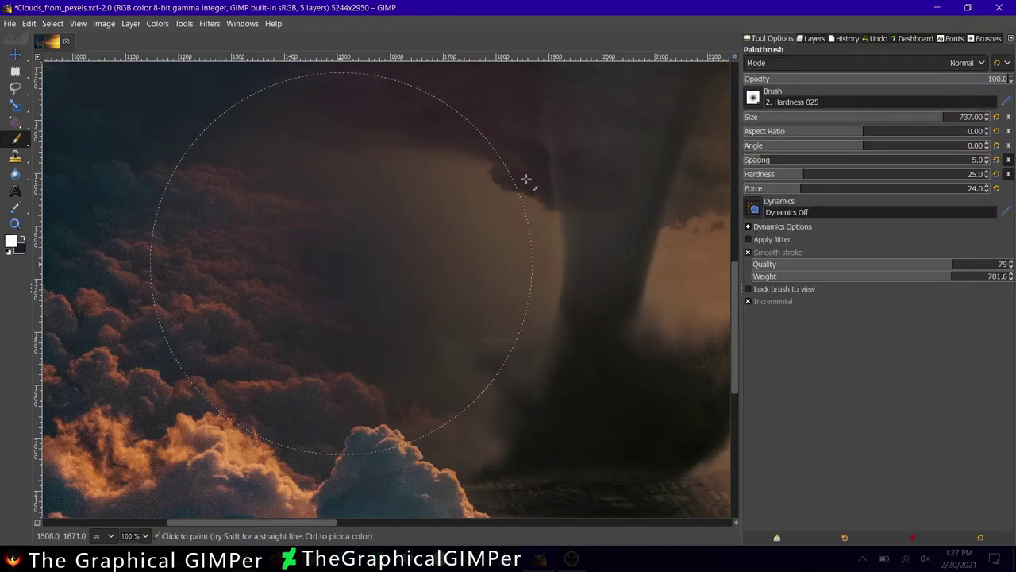
- Swap foreground and background colours while painting the large clouds mask
key(ctrl+l)
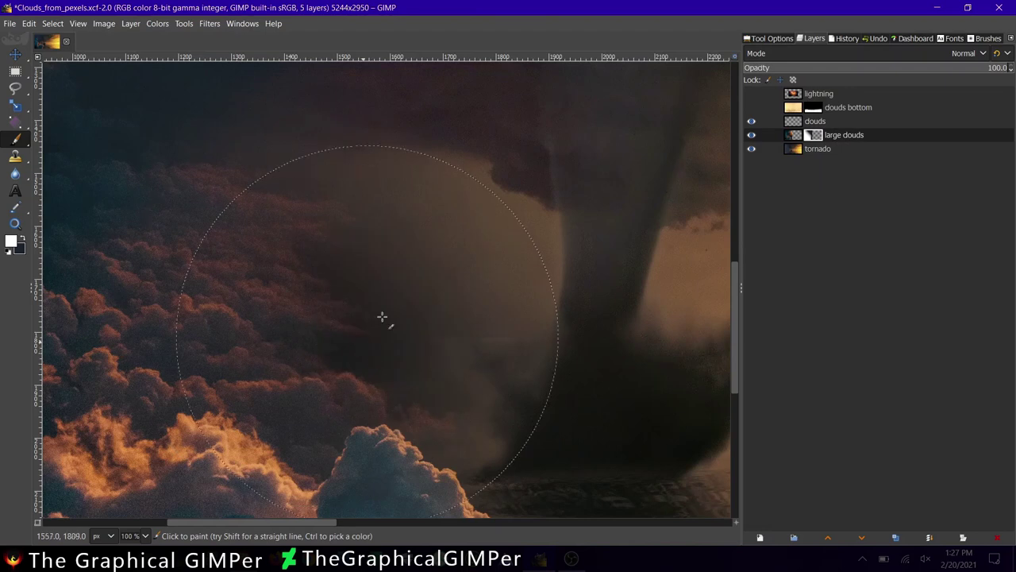
scroll(382, 317, up, 1)
key(x)
scroll(454, 310, down, 2)
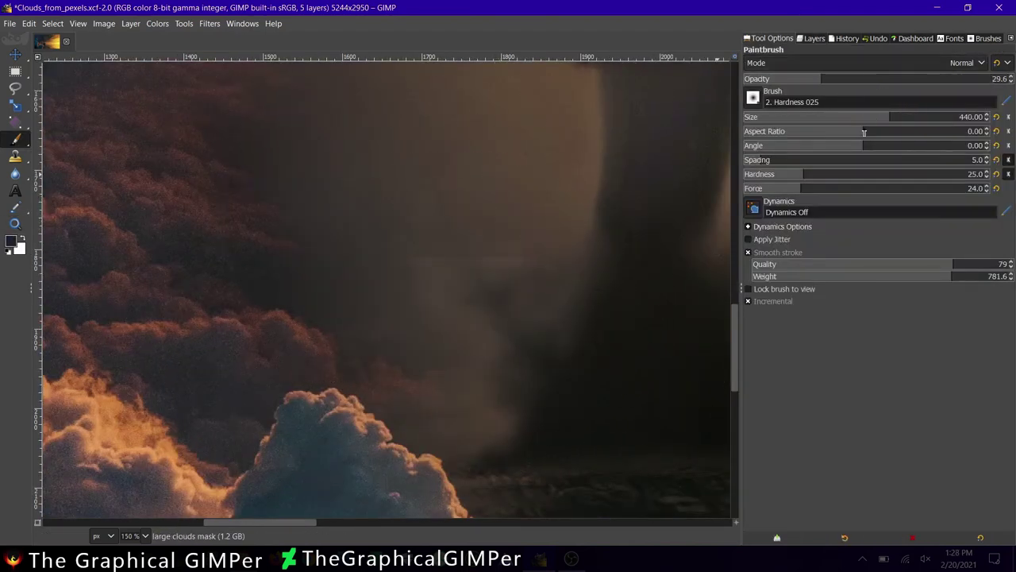
click(811, 40)
key(x)
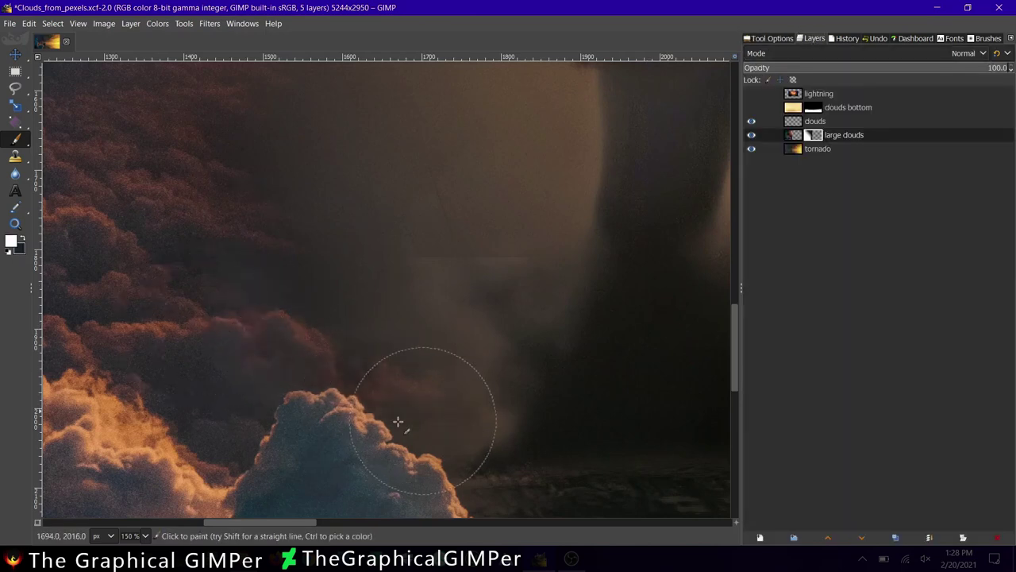
- Enlarge the brush to 477 at 36.6 opacity for soft strokes around the base
scroll(235, 250, up, 2)
scroll(408, 238, up, 1)
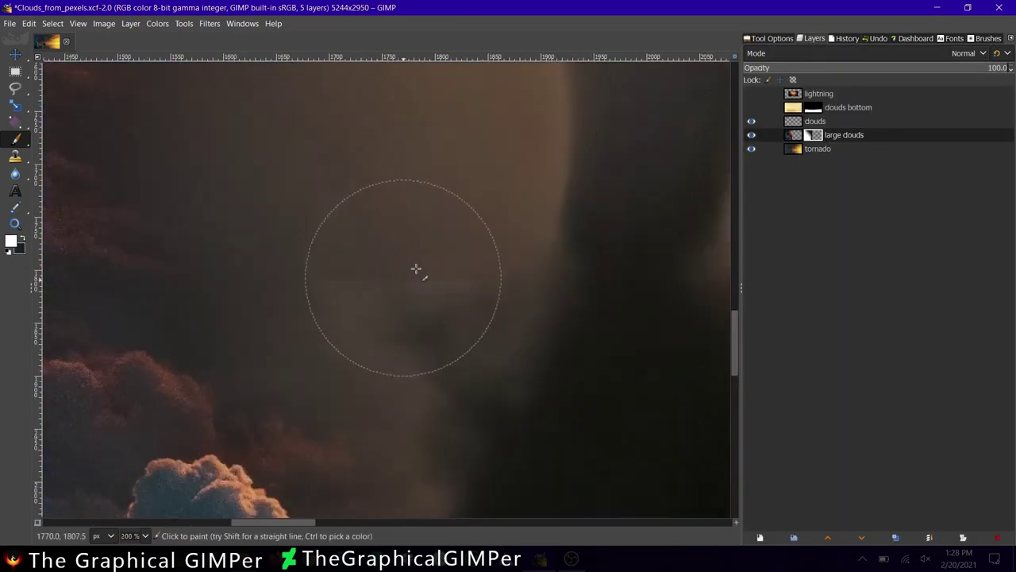
click(762, 38)
drag(835, 123, 897, 119)
scroll(391, 248, down, 3)
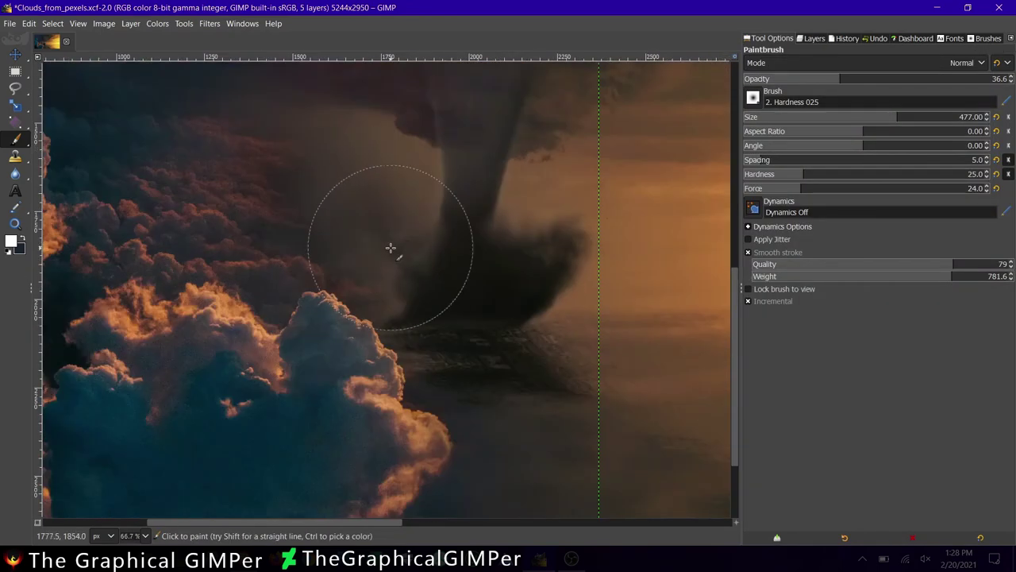
click(813, 38)
scroll(481, 118, up, 2)
click(768, 38)
- Add an empty clouds #1 layer directly above 'clouds' through the New Layer dialog
click(984, 38)
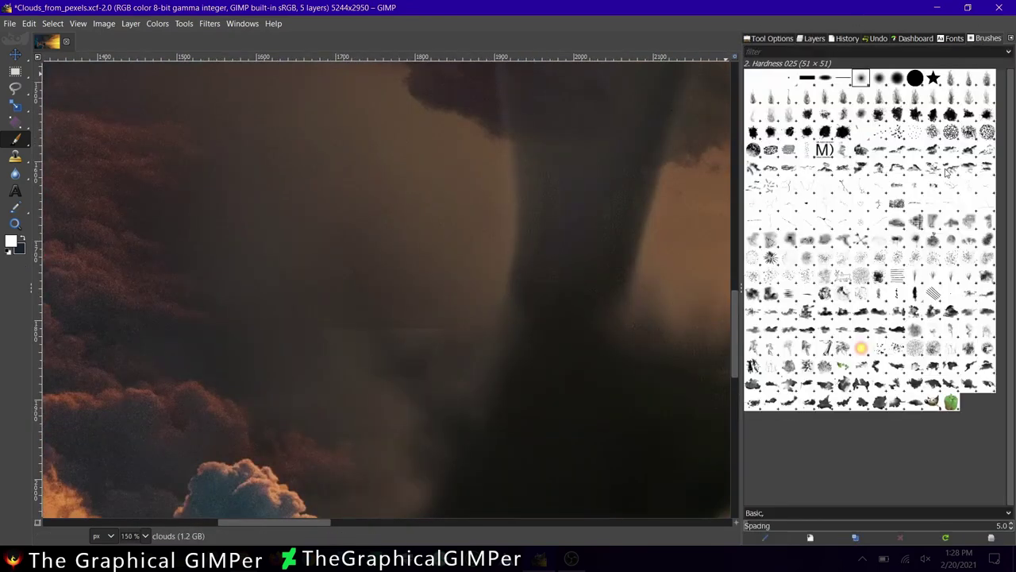
click(776, 38)
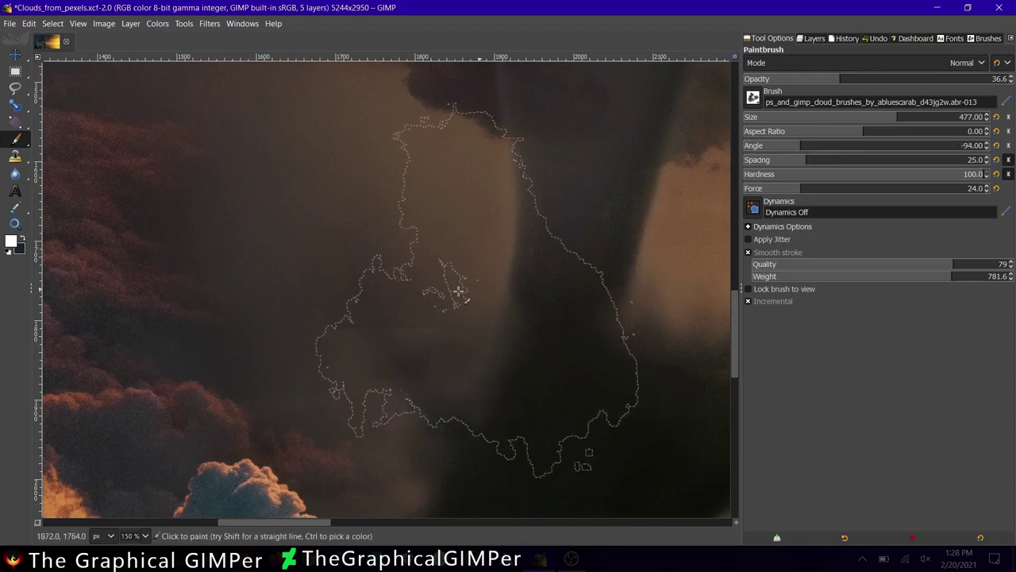
key(ctrl+l)
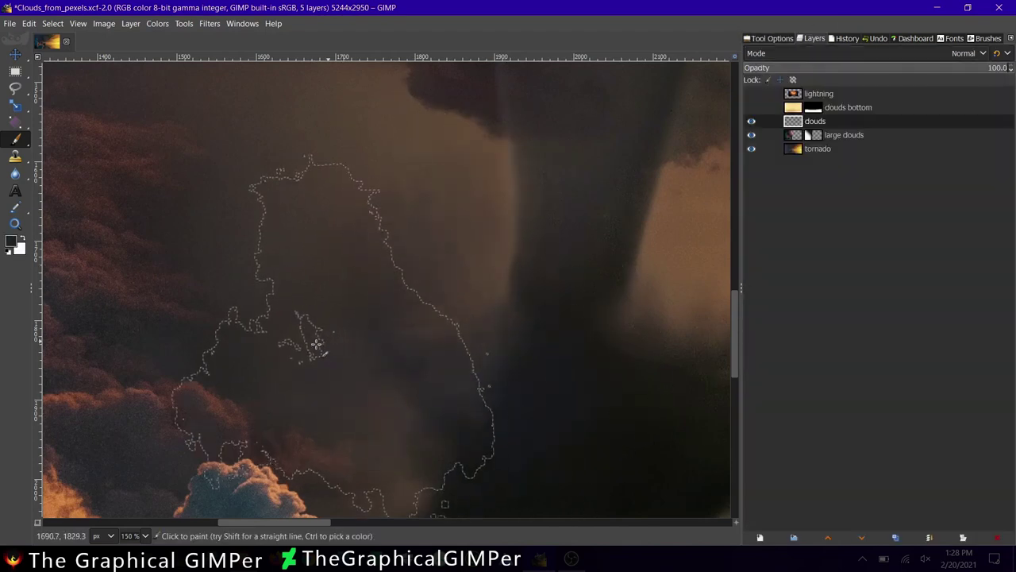
scroll(562, 263, down, 2)
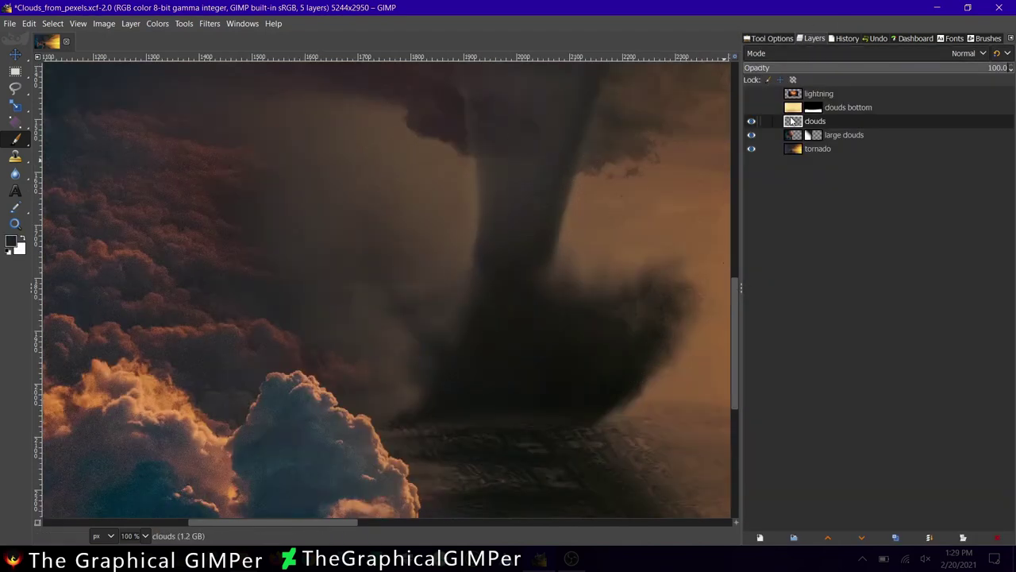
double_click(830, 206)
click(916, 494)
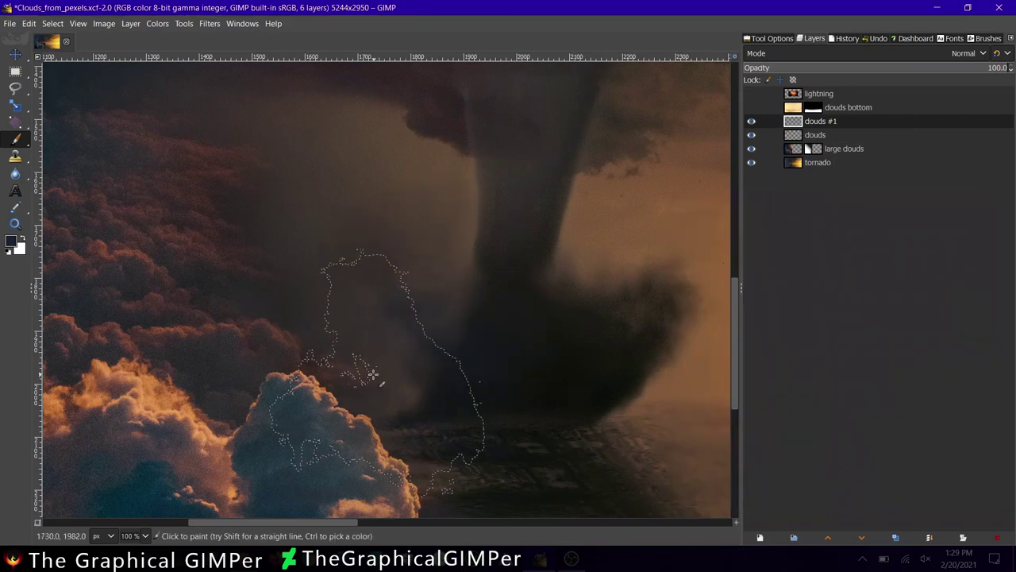
scroll(318, 238, up, 1)
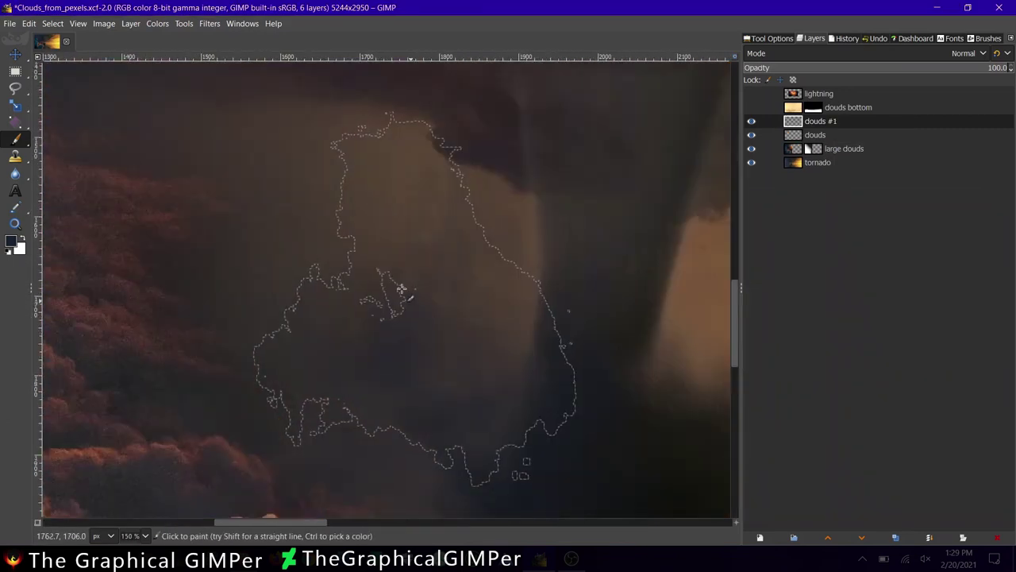
scroll(401, 289, down, 1)
click(157, 23)
- Apply a Color Temperature adjustment to clouds #1 by changing the original temperature
click(182, 50)
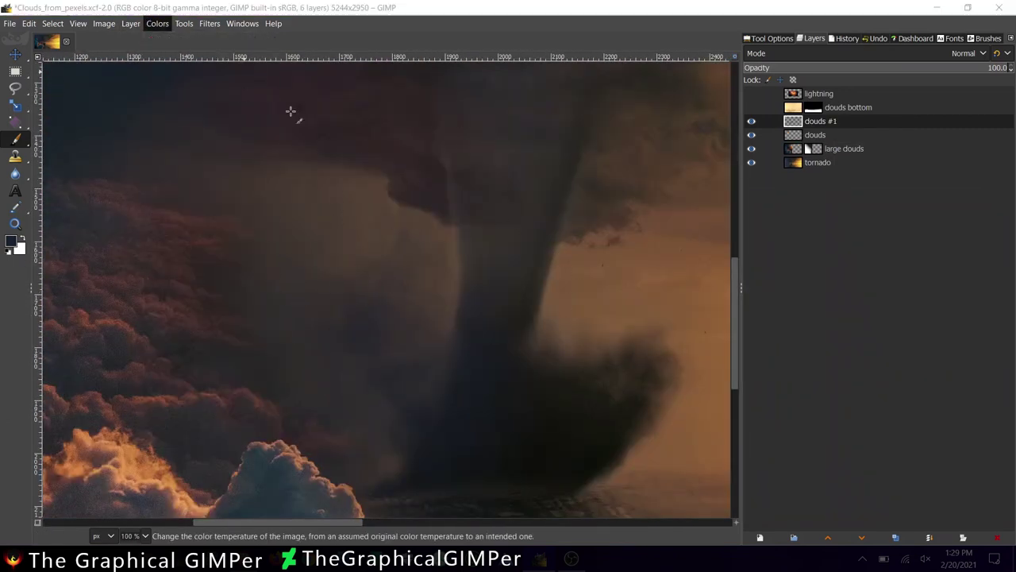
mouse_move(821, 146)
mouse_down()
mouse_move(848, 159)
mouse_move(798, 163)
mouse_up()
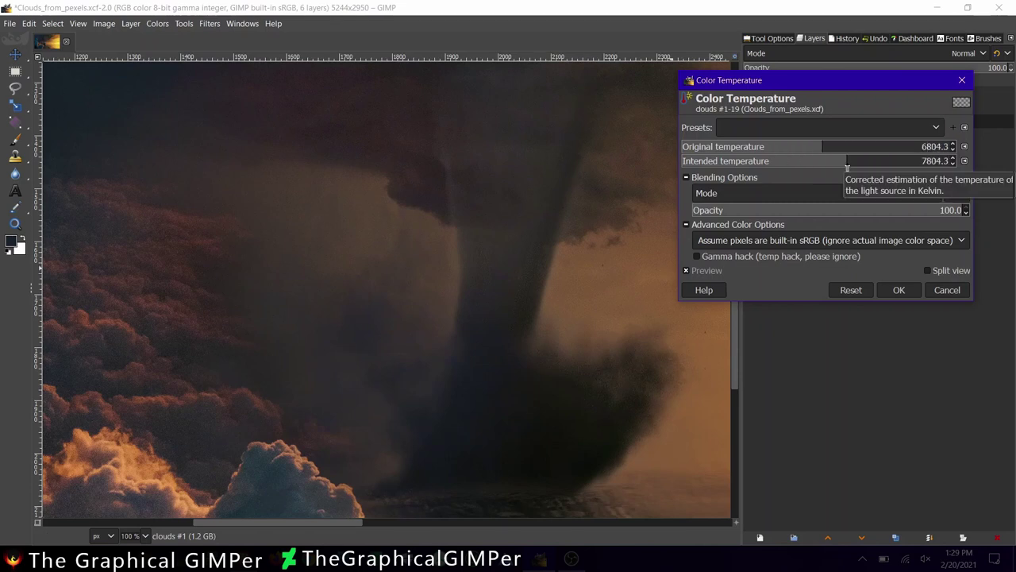
click(899, 289)
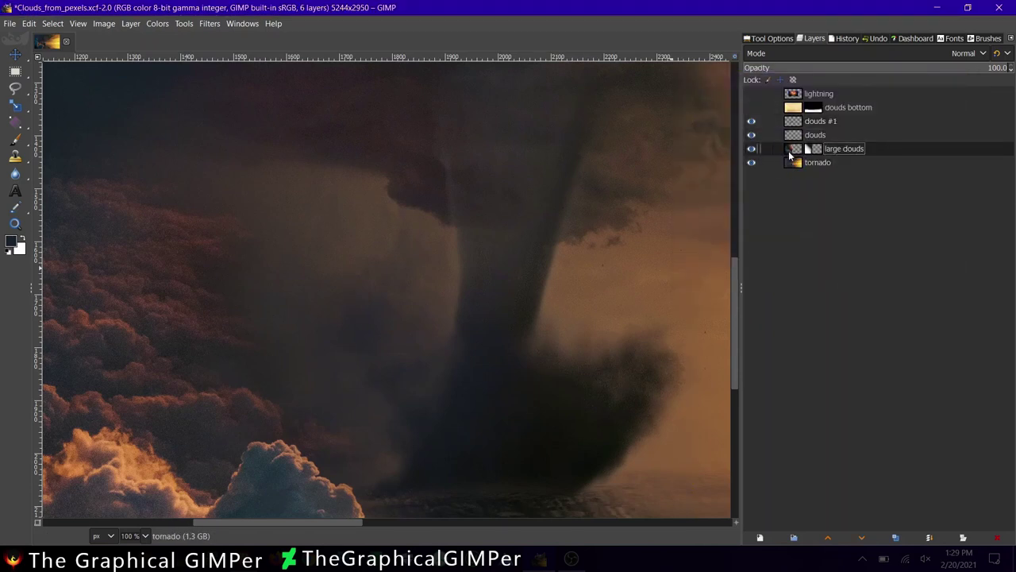
- Activate the clouds layer with the Paintbrush and begin adding another layer
click(816, 134)
scroll(347, 358, up, 2)
scroll(378, 345, up, 2)
key(p)
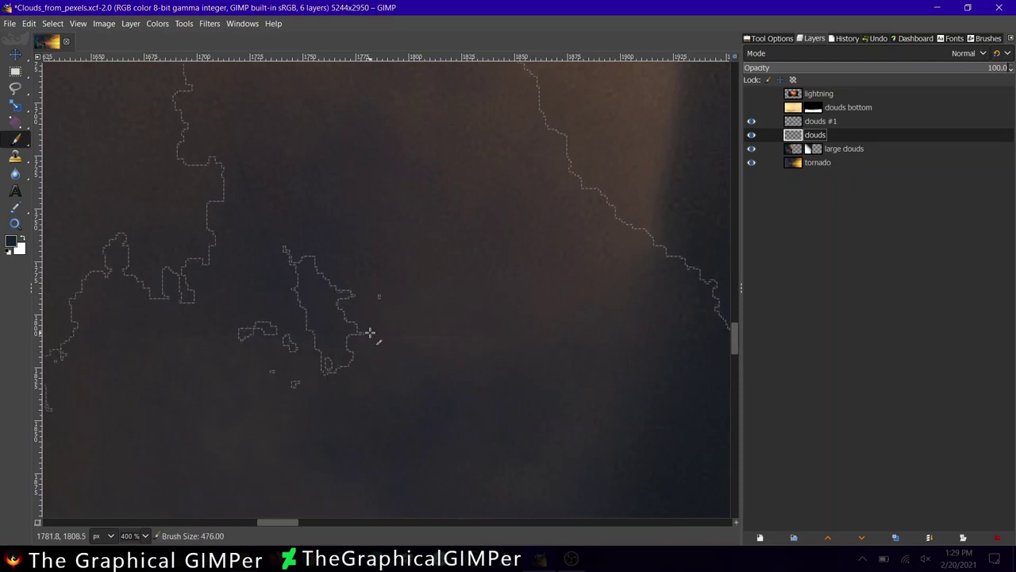
click(769, 38)
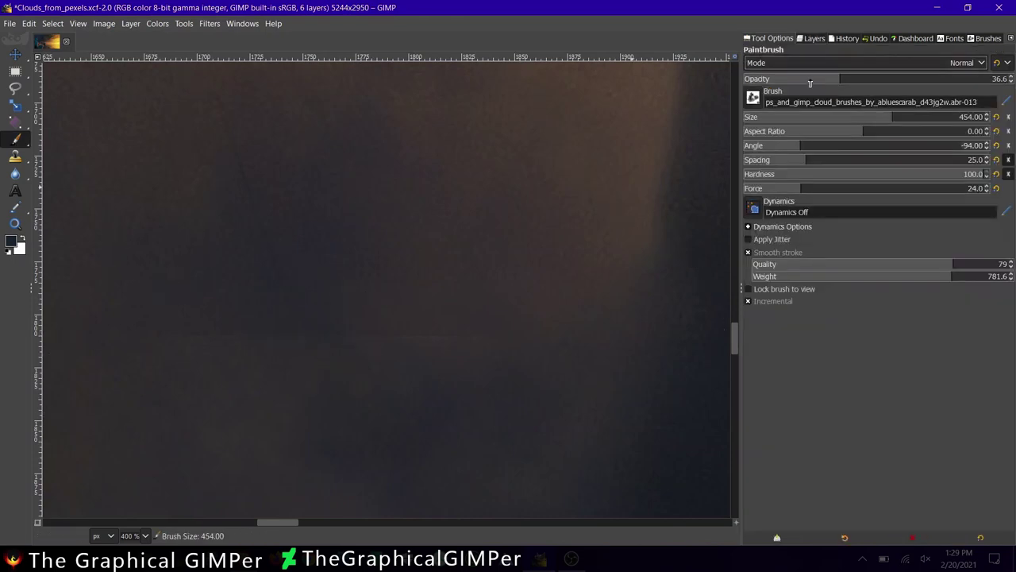
click(814, 38)
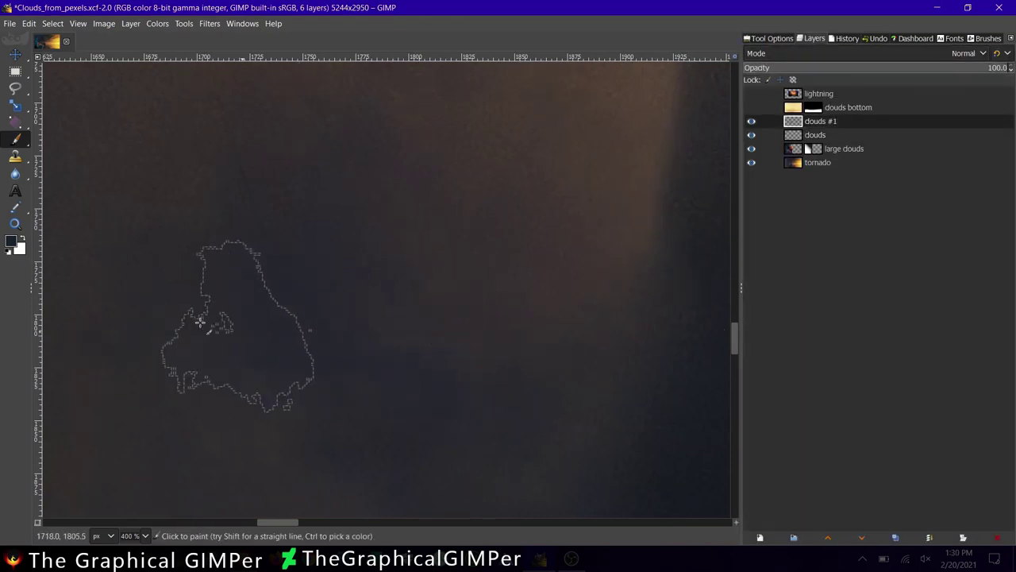
scroll(320, 273, down, 5)
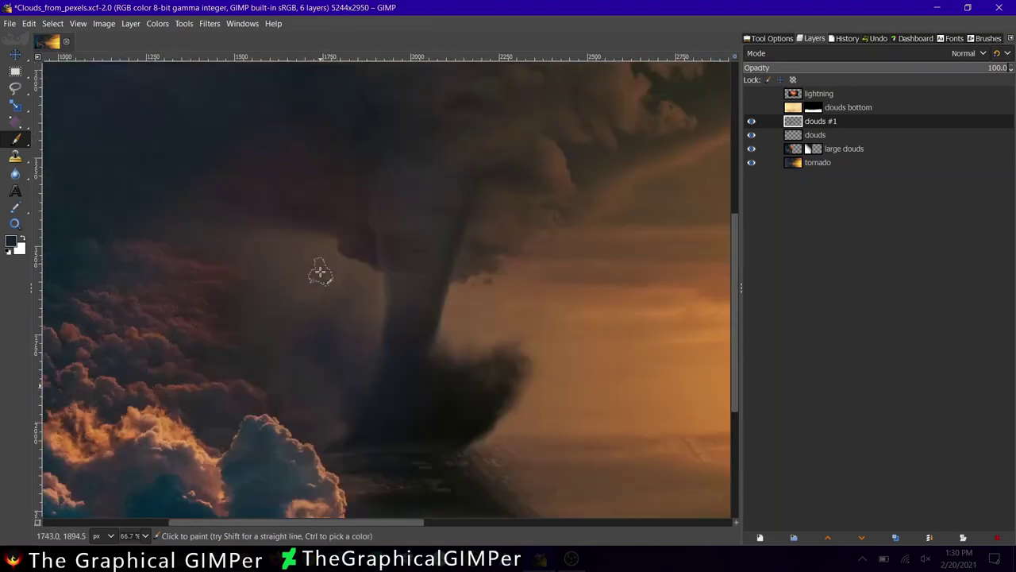
right_click(787, 159)
click(831, 211)
- Create the clouds #2 layer and choose the LJF Smoke B - Sharper brush
key(Return)
click(985, 38)
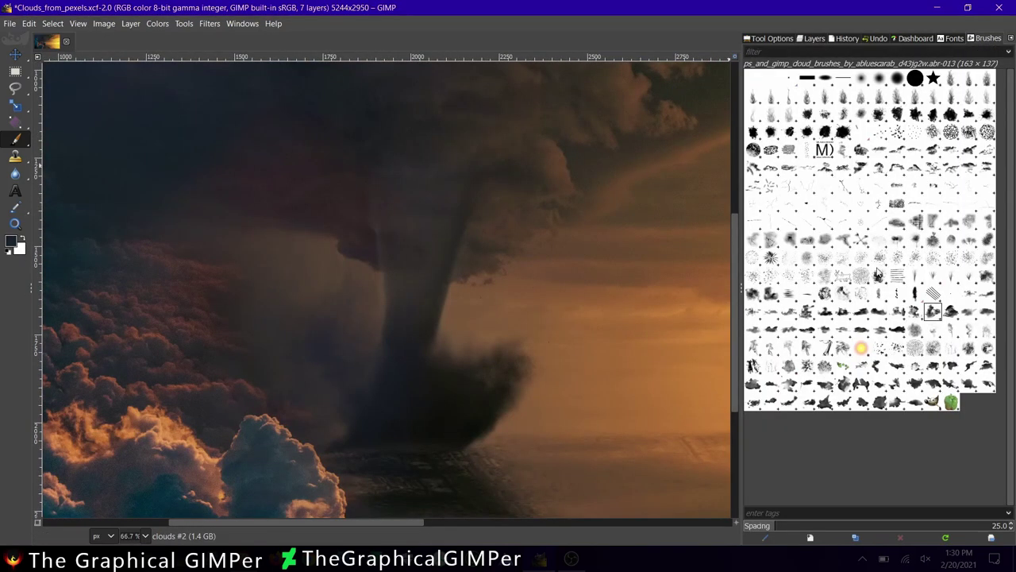
click(770, 297)
click(768, 38)
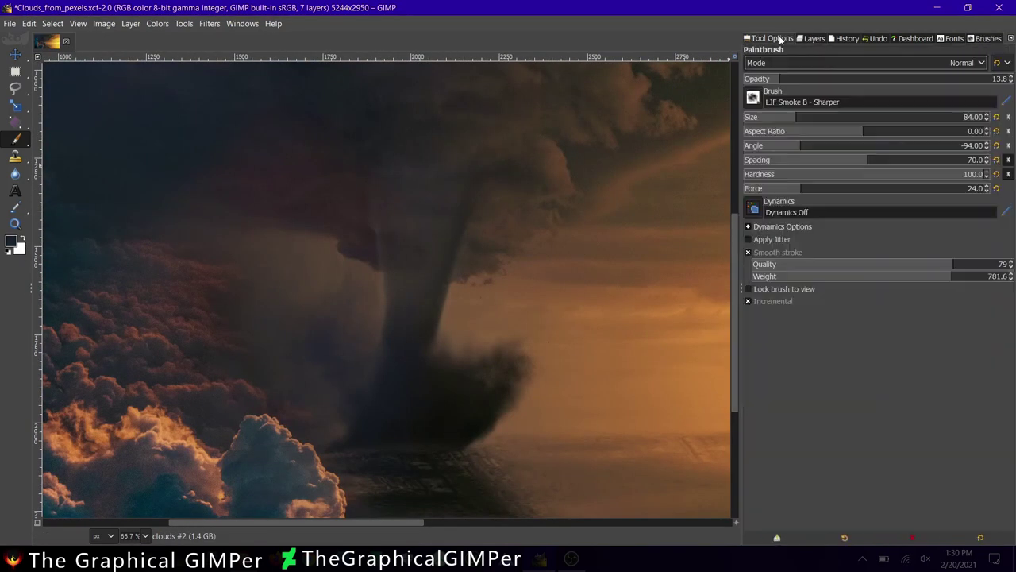
- Set brush opacity to 32.8 and hide the clouds #2, clouds #1 and clouds layers
key(ctrl+l)
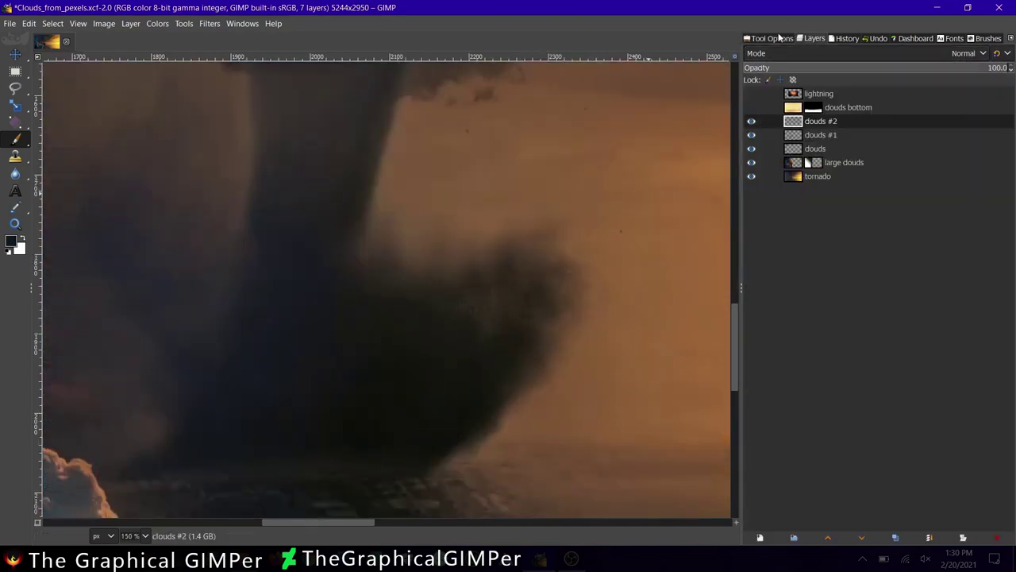
click(770, 38)
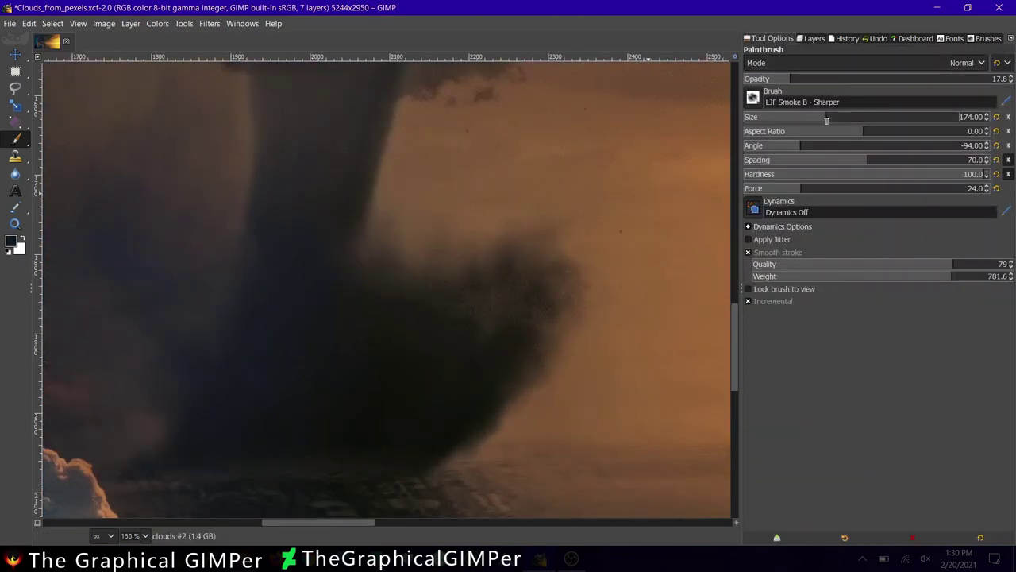
drag(791, 84, 829, 84)
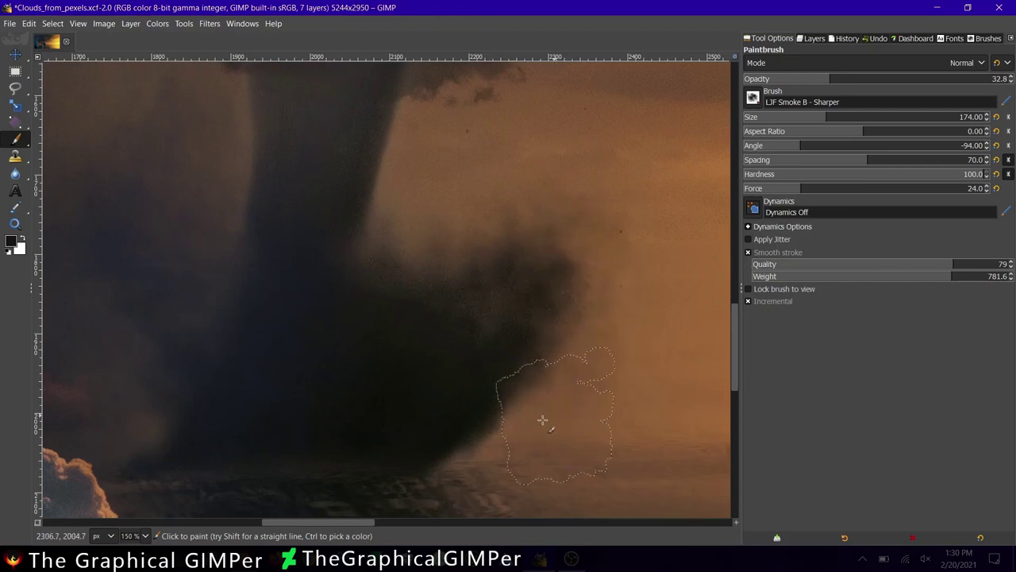
scroll(403, 216, down, 1)
scroll(453, 302, down, 1)
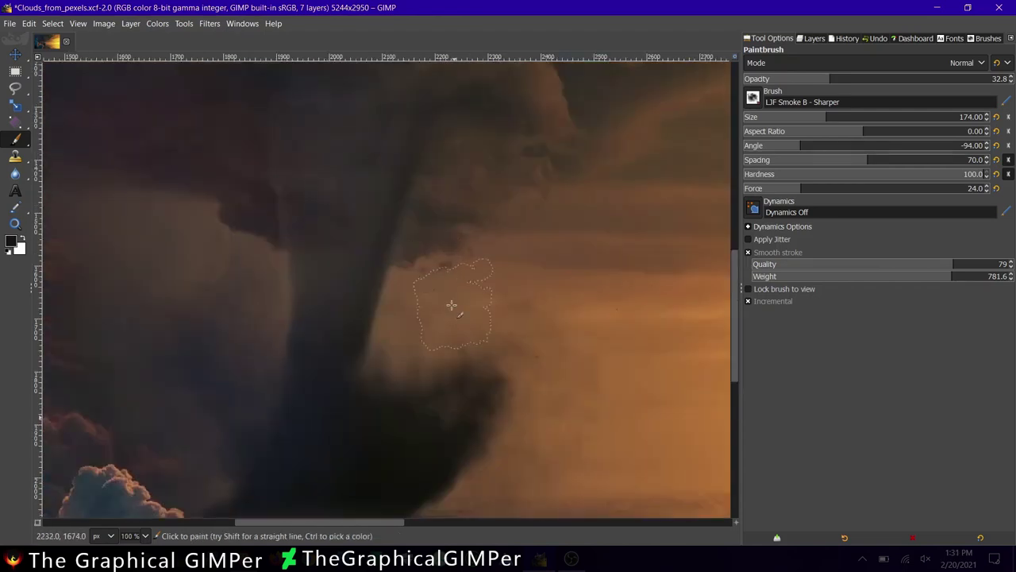
scroll(384, 514, down, 1)
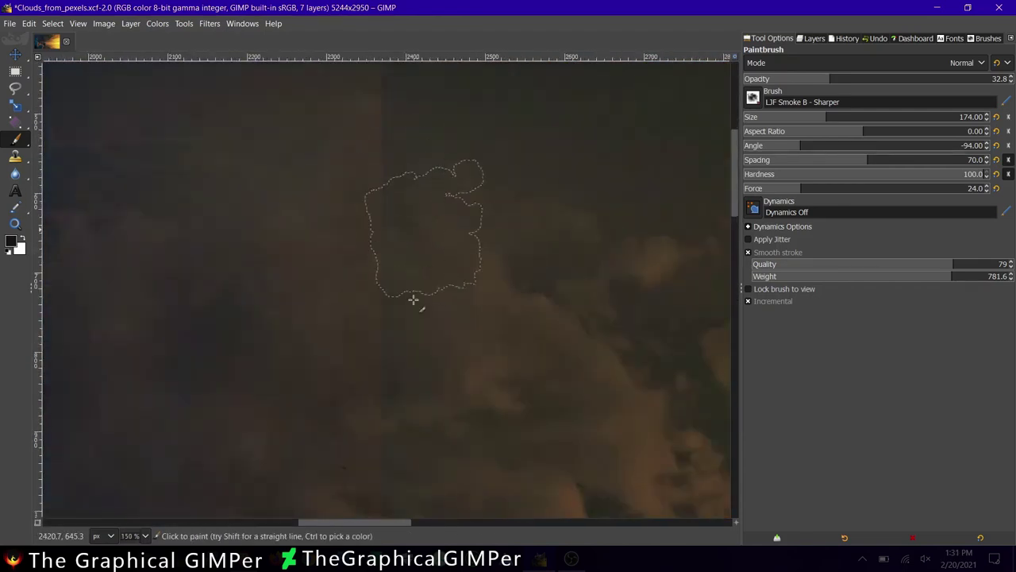
scroll(415, 296, down, 2)
click(811, 38)
click(752, 136)
click(752, 148)
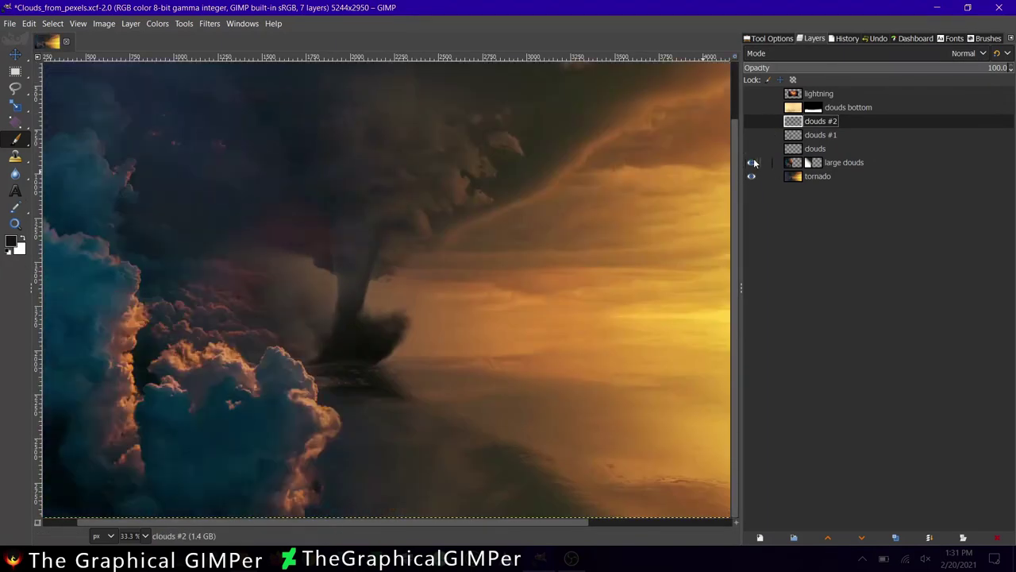
- Paint along the large clouds layer mask edge to blend it into the dark sky
click(794, 161)
scroll(789, 36, down, 5)
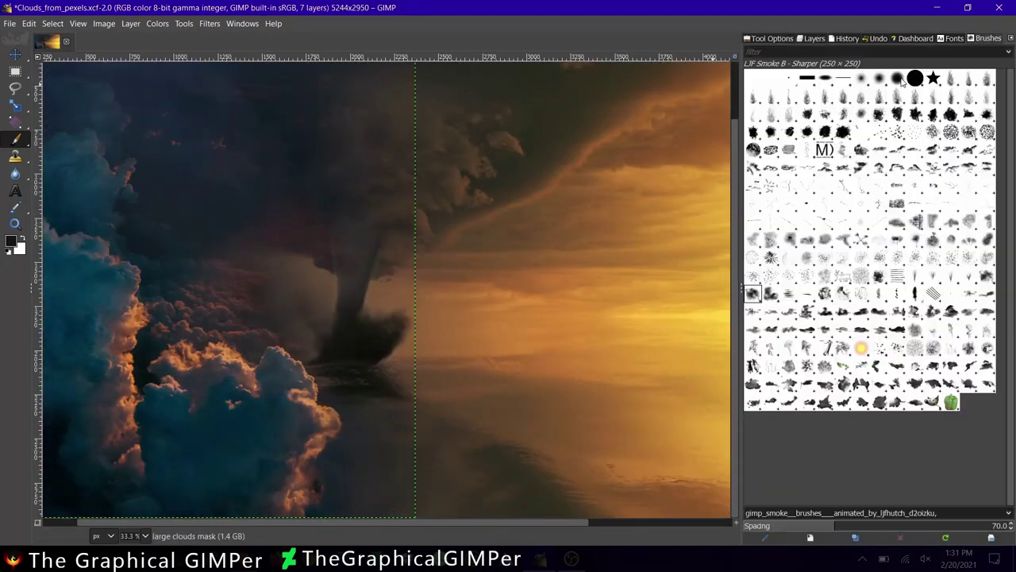
scroll(790, 36, up, 6)
scroll(403, 170, up, 2)
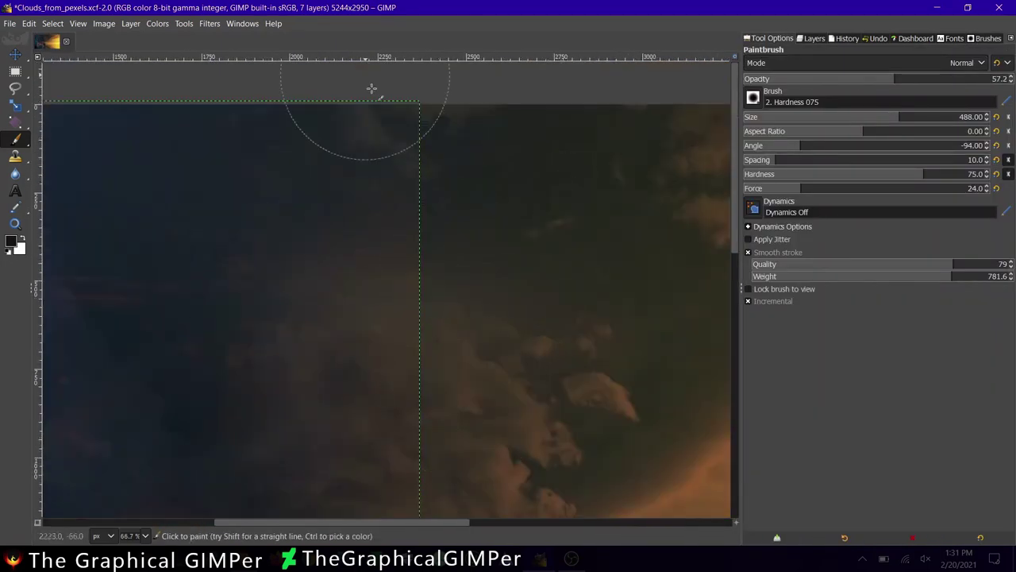
scroll(422, 334, down, 2)
scroll(408, 483, down, 1)
key(1)
click(811, 38)
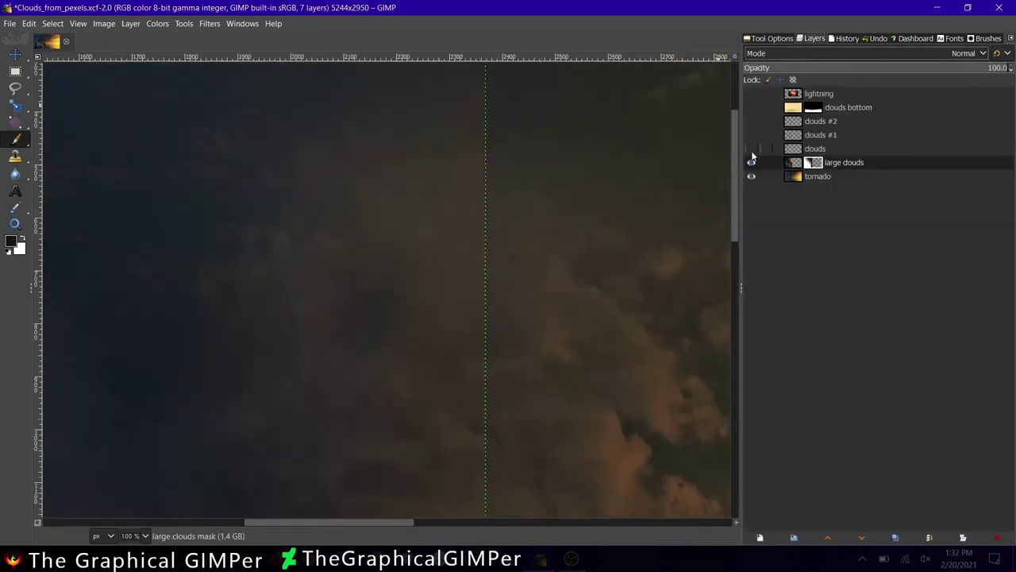
scroll(527, 230, down, 3)
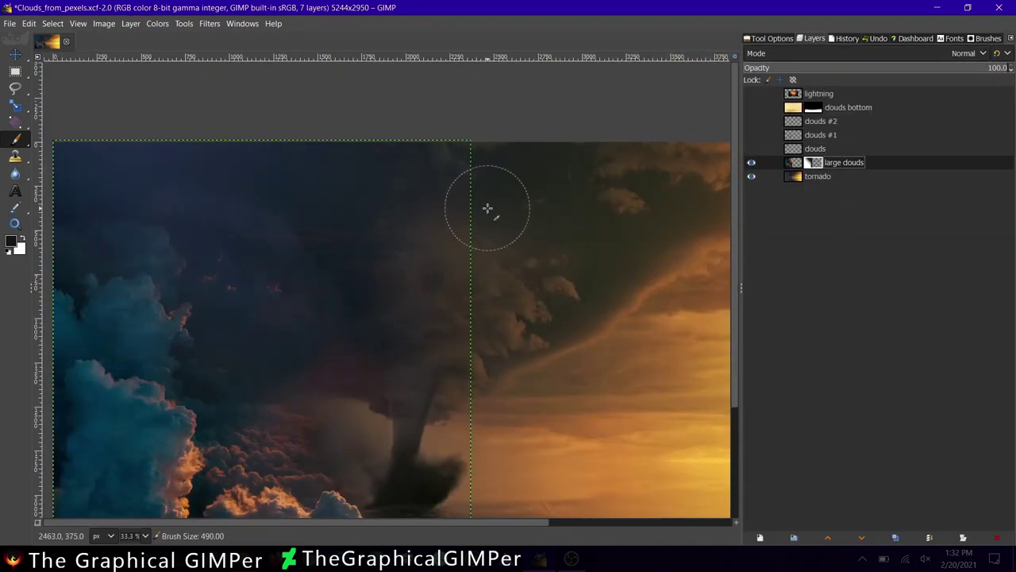
scroll(460, 373, down, 2)
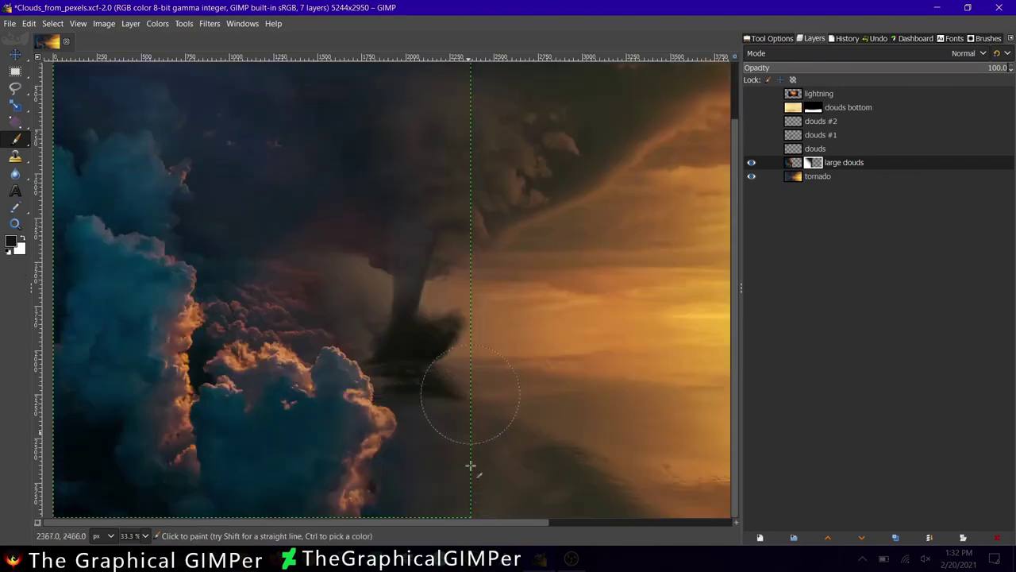
scroll(468, 219, up, 1)
scroll(467, 220, up, 2)
- Reselect the large clouds mask and keep blending its edge with a size-475 brush
click(815, 148)
click(758, 163)
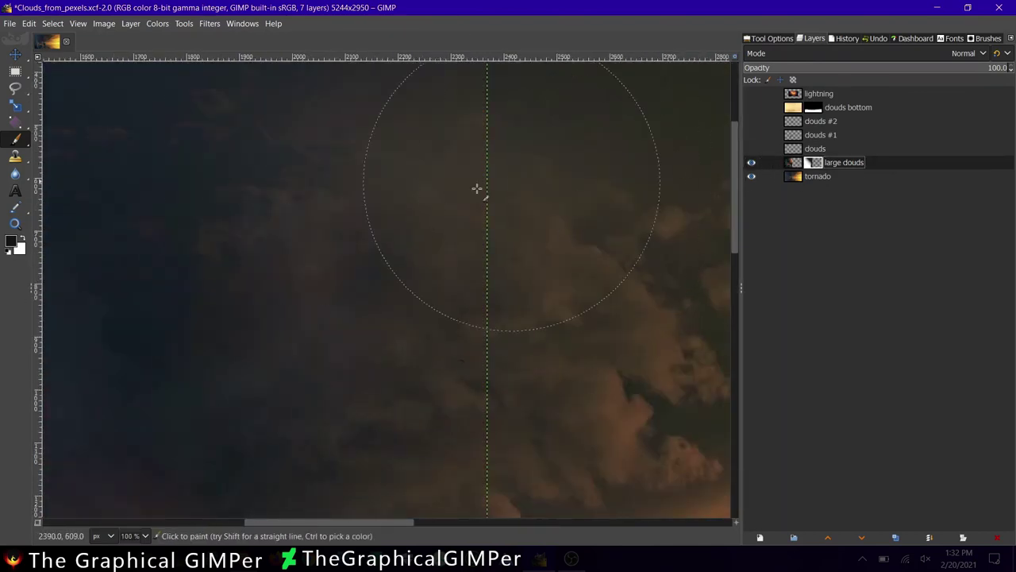
scroll(476, 188, down, 3)
scroll(311, 214, up, 1)
scroll(322, 252, up, 2)
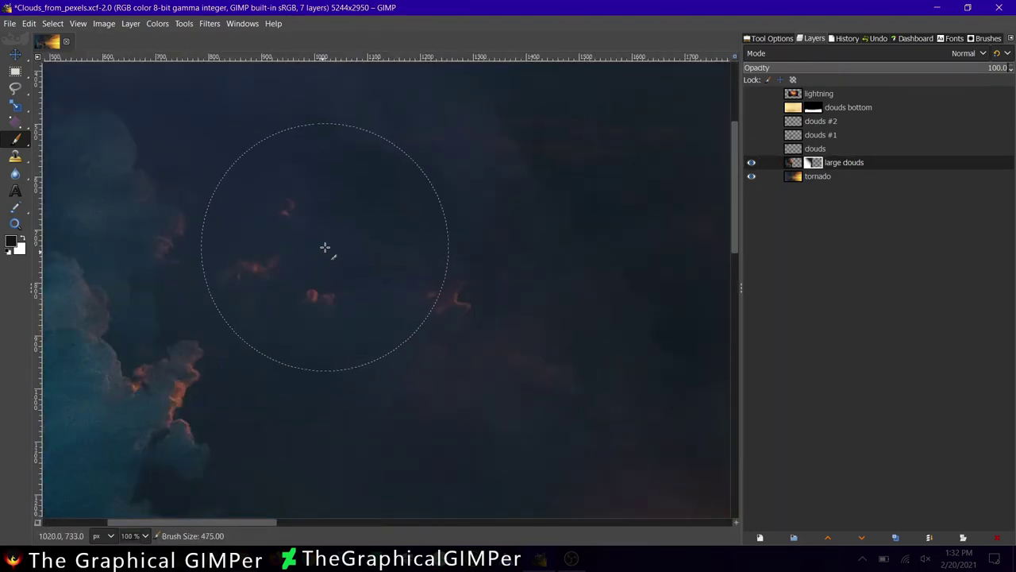
scroll(524, 354, down, 2)
scroll(481, 307, down, 1)
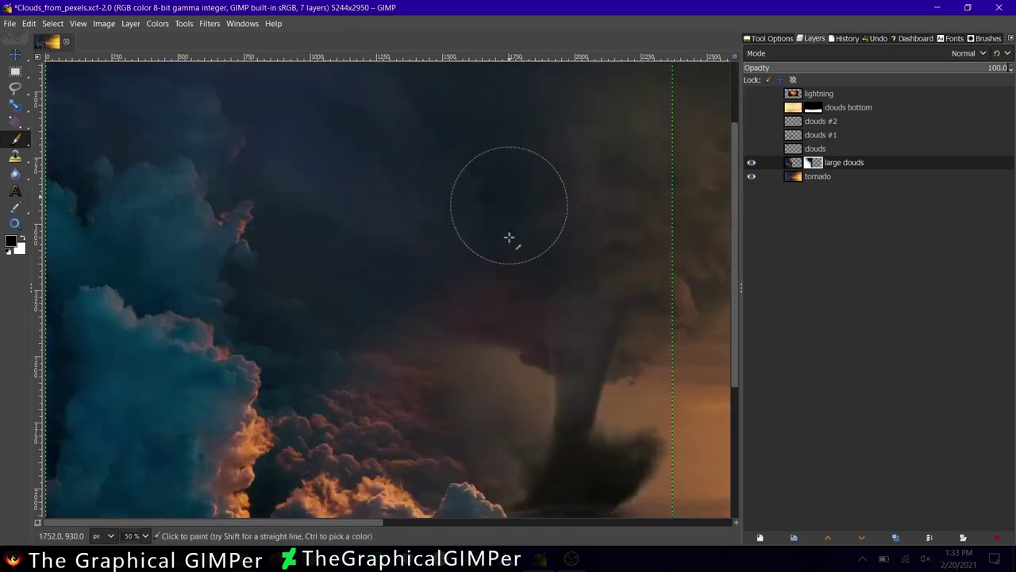
scroll(669, 374, up, 3)
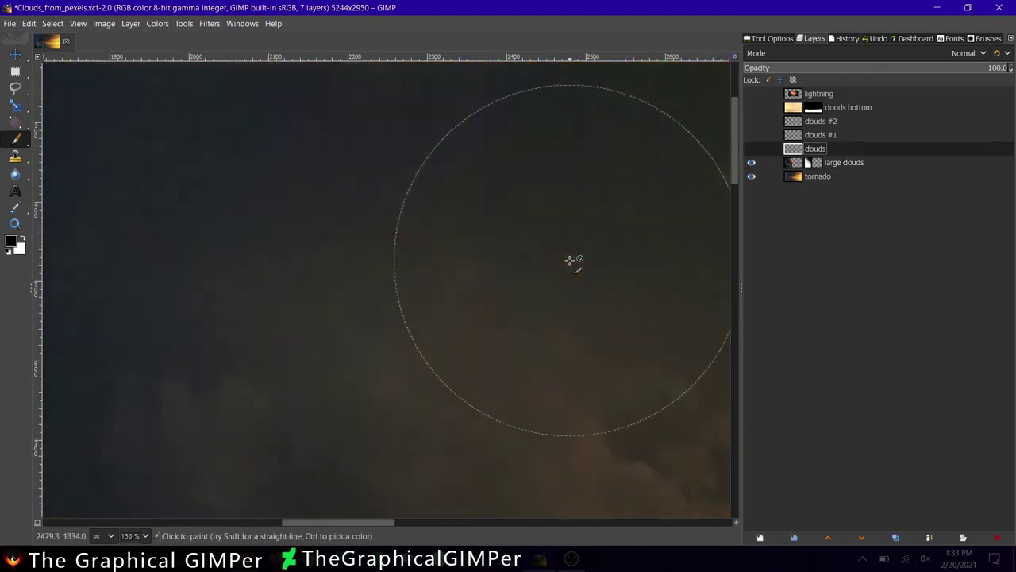
key(Page_Up)
scroll(328, 243, down, 6)
- Show the clouds bottom layer, select its mask, and paint black over the lower-left clouds
scroll(328, 243, up, 1)
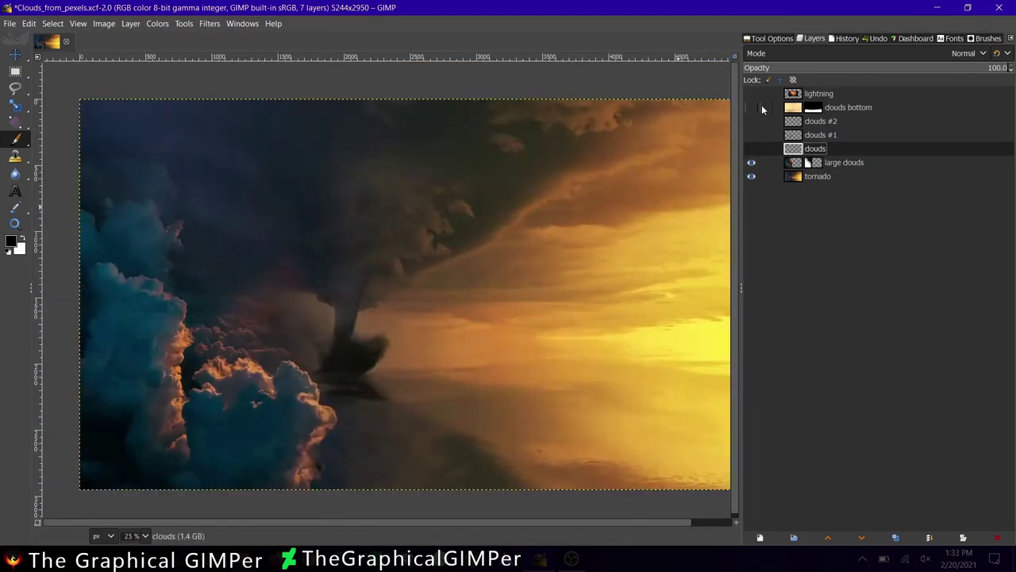
click(751, 108)
click(751, 107)
click(813, 107)
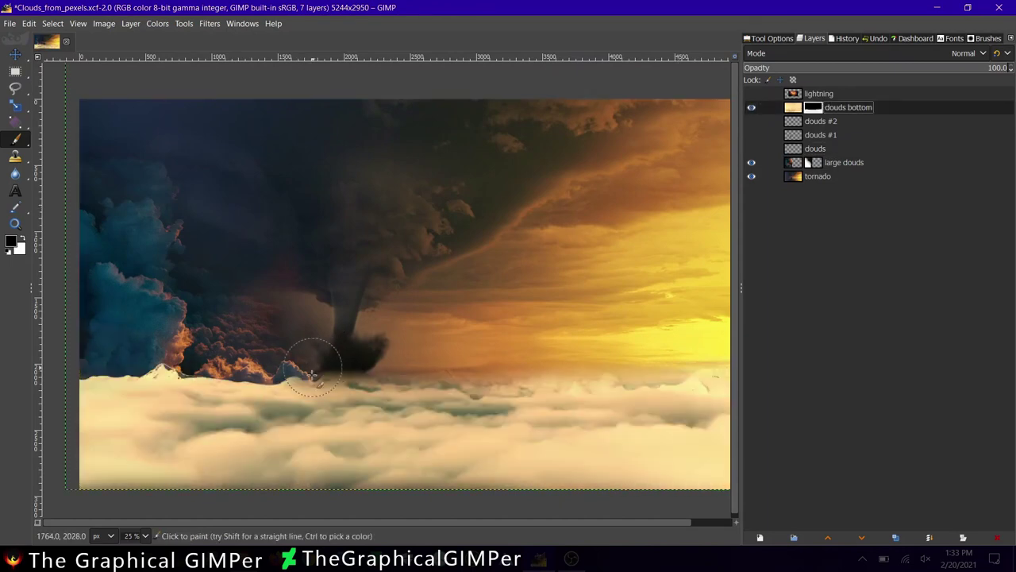
drag(312, 375, 213, 384)
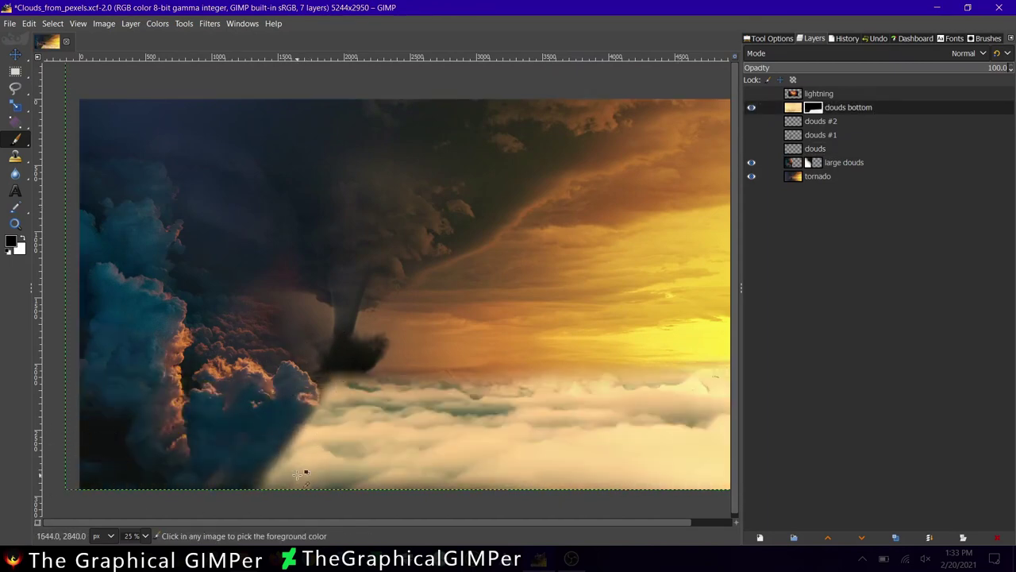
scroll(333, 373, up, 4)
scroll(354, 287, up, 3)
- Shrink the brush, test and undo a white mask stroke, and sample an image colour
key(bracketleft)
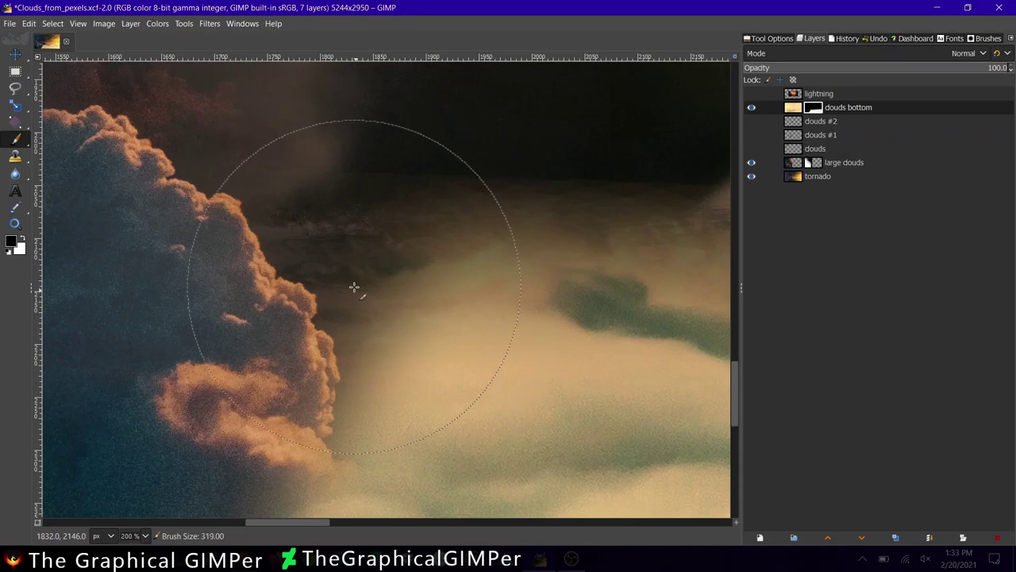
key(bracketleft)
click(768, 38)
key(x)
drag(461, 248, 532, 268)
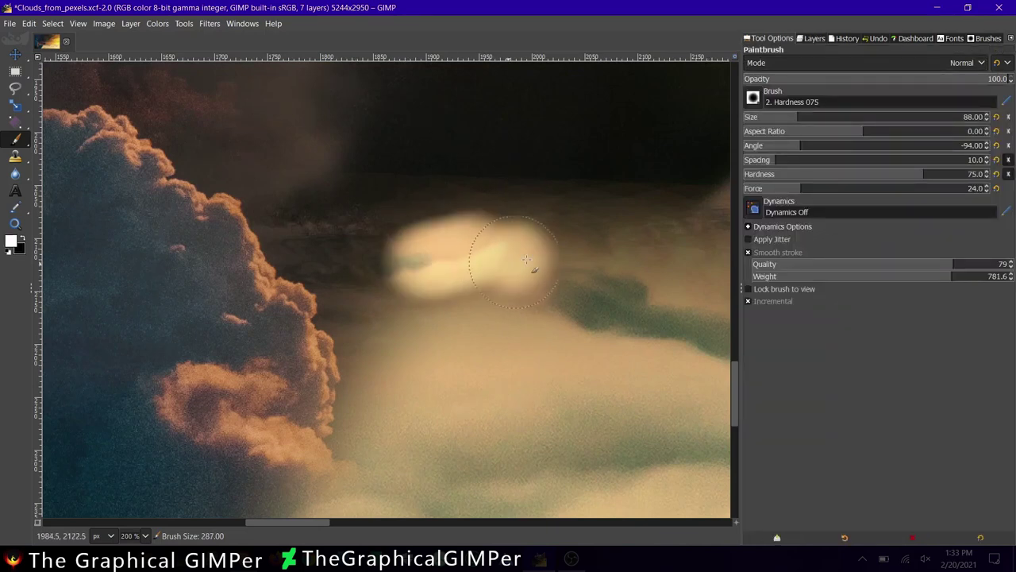
key(ctrl+z)
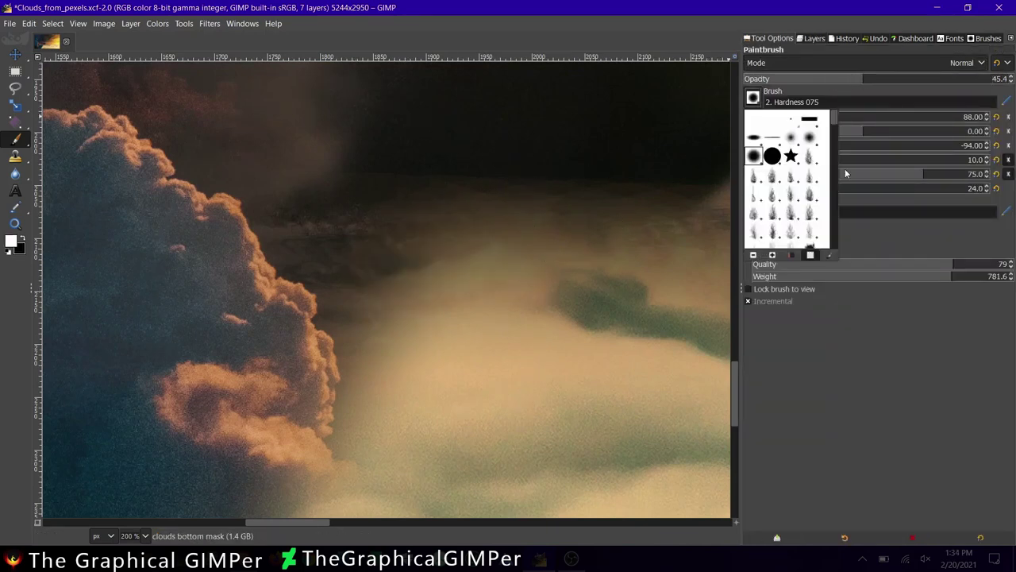
click(812, 38)
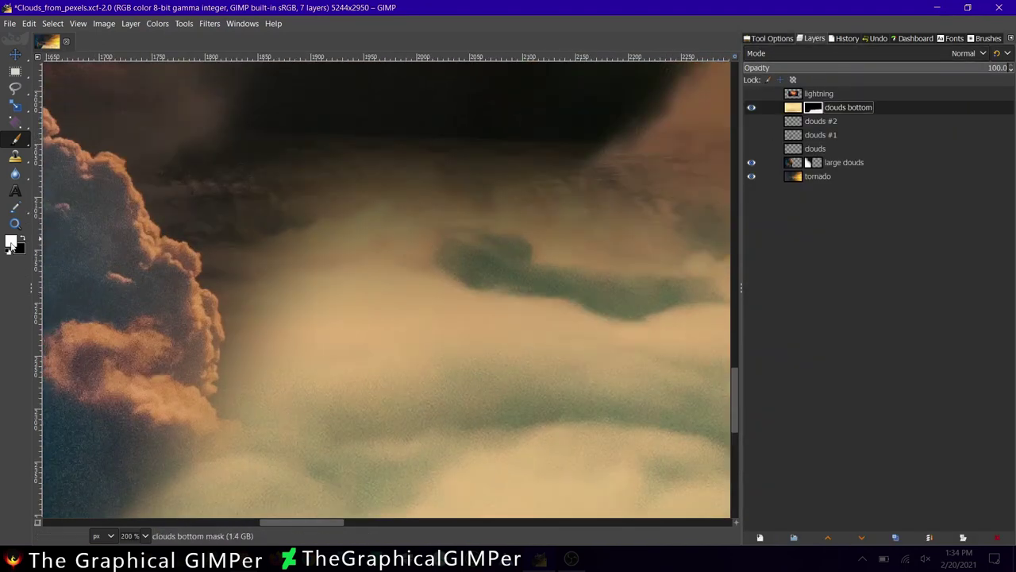
click(11, 245)
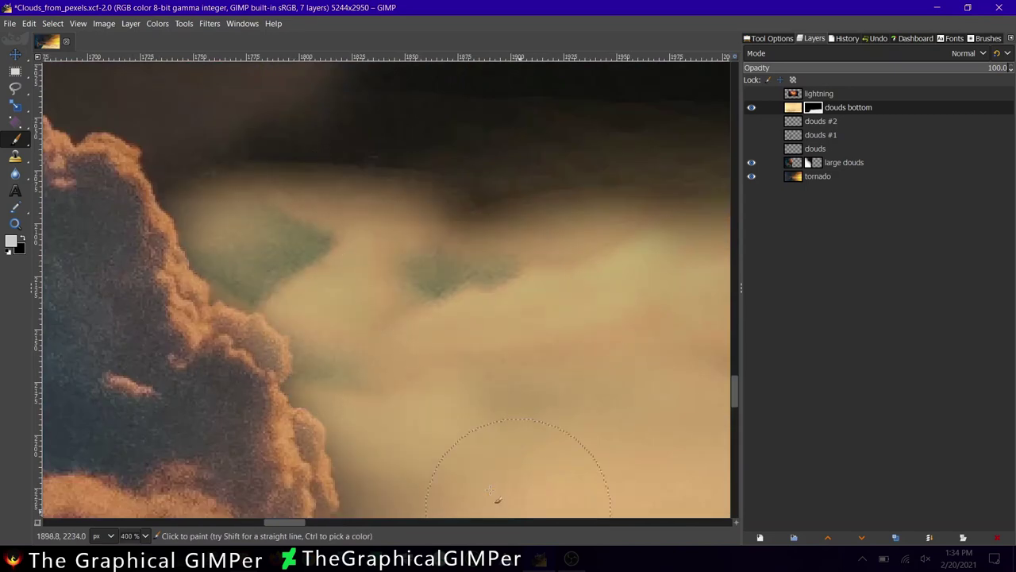
- Paint the mask in black and white to blend the lower clouds into the tornado scene
scroll(476, 476, down, 4)
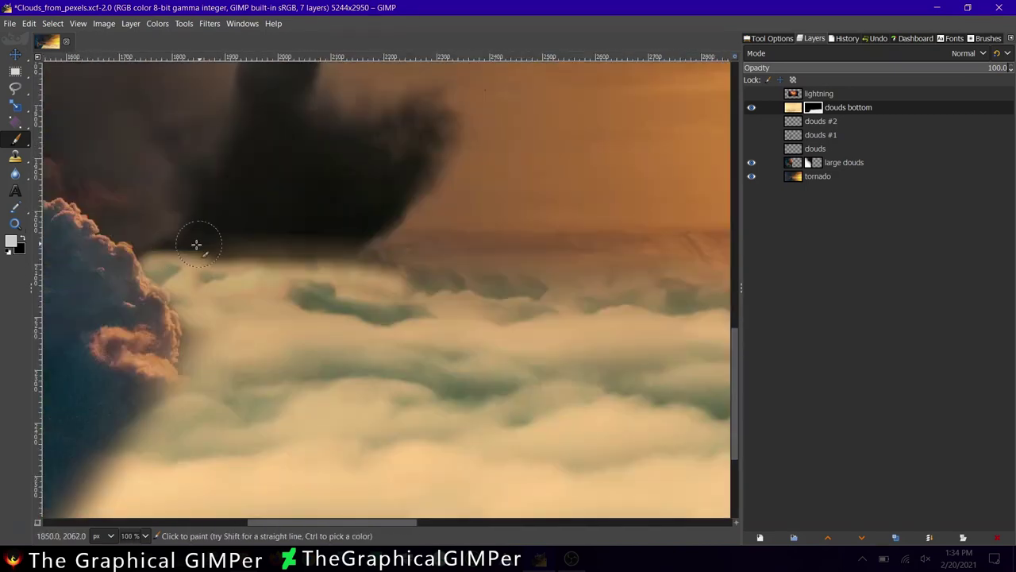
drag(196, 245, 407, 487)
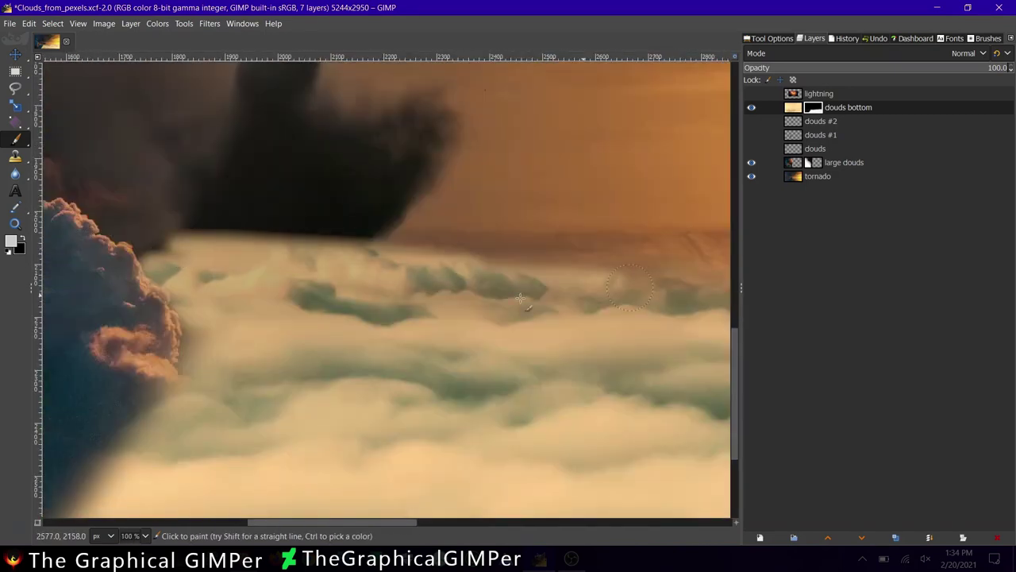
scroll(393, 397, down, 5)
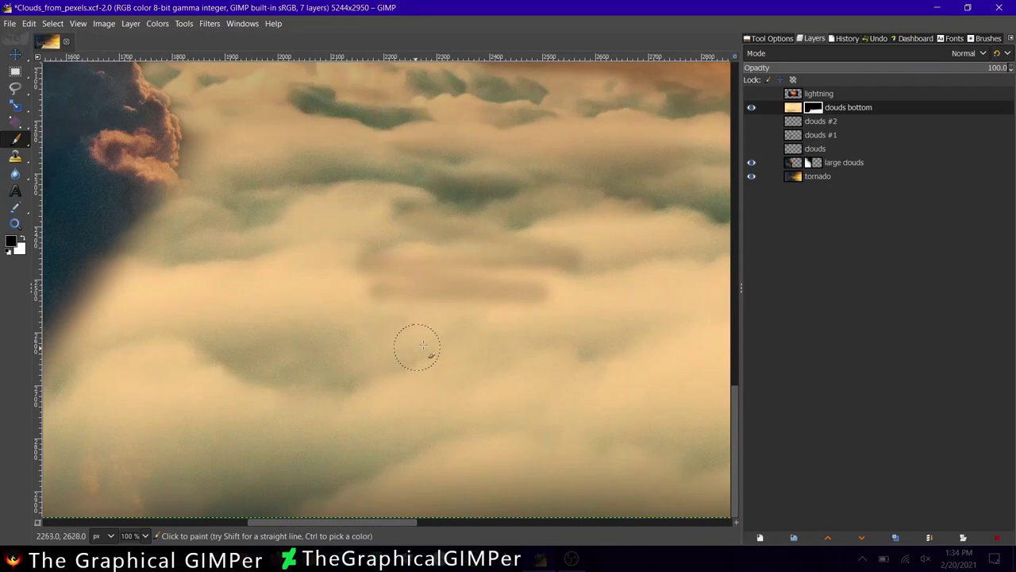
drag(548, 323, 386, 293)
key(x)
drag(441, 329, 635, 191)
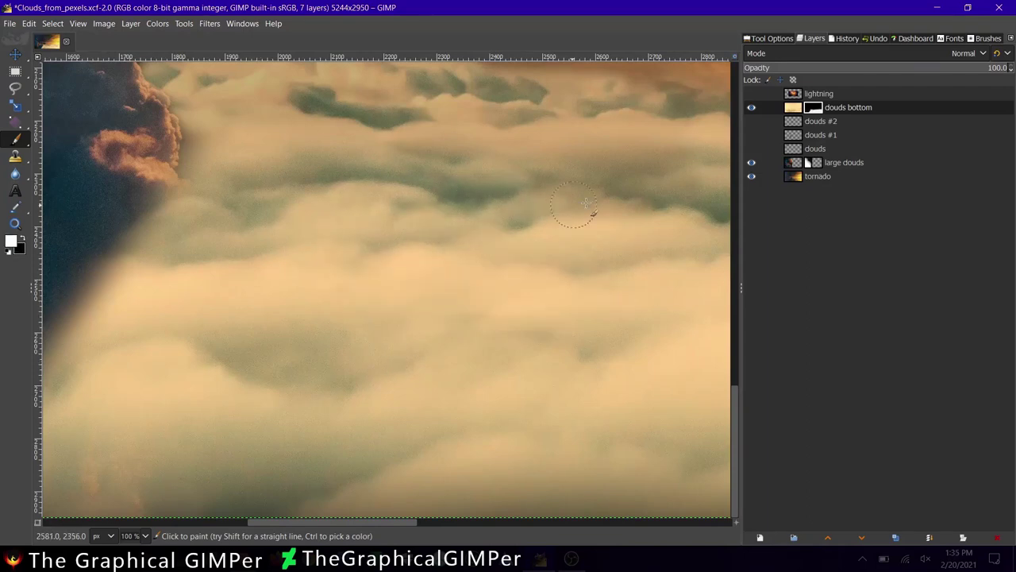
- Hide the clouds bottom layer, select the tornado layer, and save the composite
key(shift+ctrl+j)
click(751, 107)
click(817, 175)
key(ctrl+s)
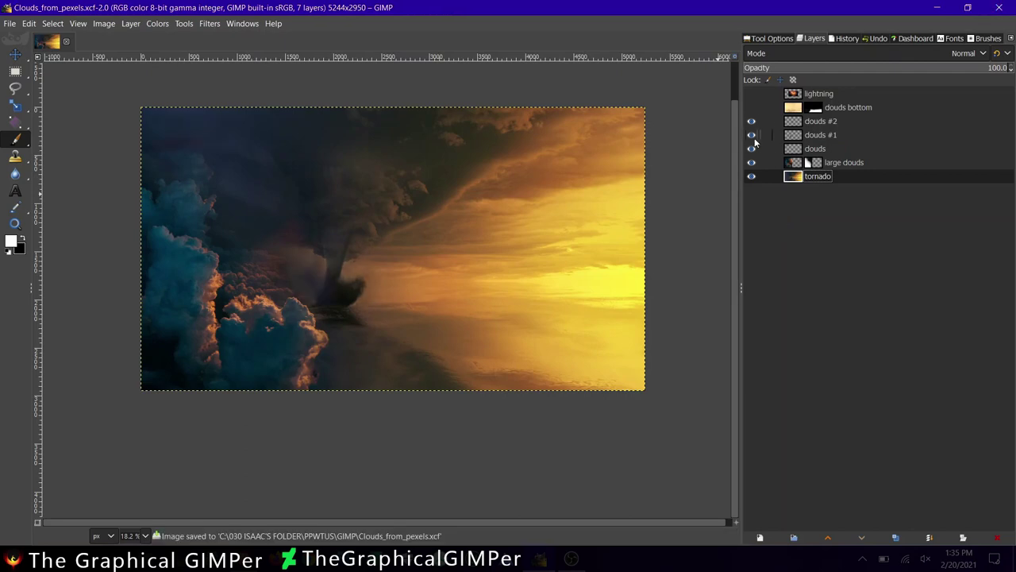
- Select clouds #2 and pick a cloud-shaped brush, undoing a test white cloud stamp
scroll(385, 274, up, 4)
click(821, 121)
click(988, 38)
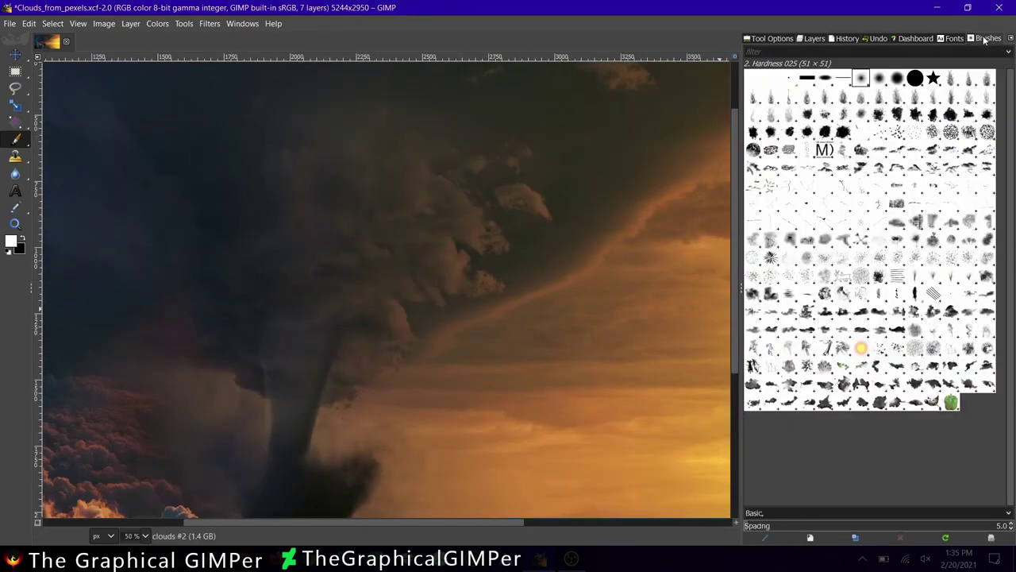
click(895, 333)
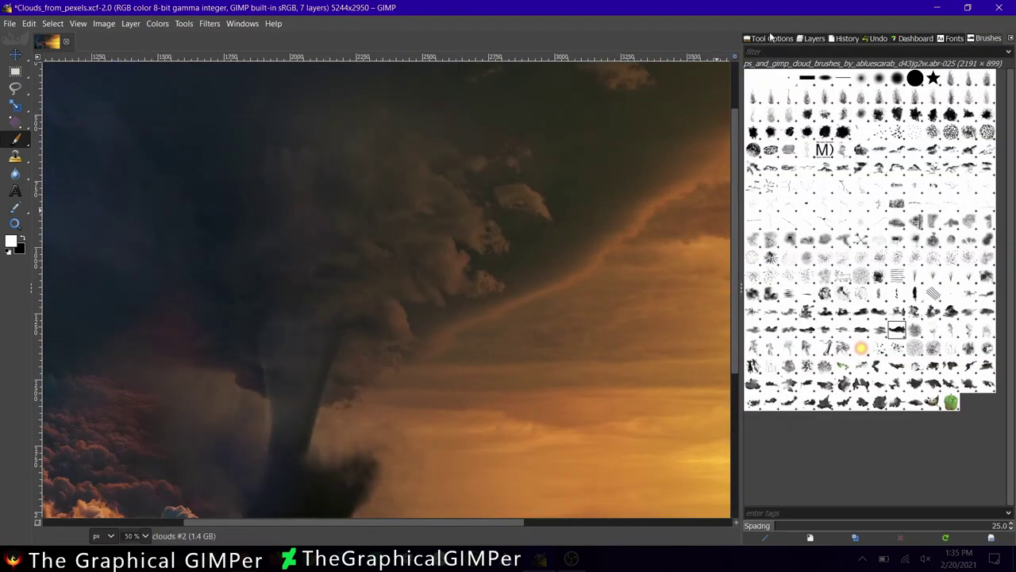
click(770, 38)
click(568, 186)
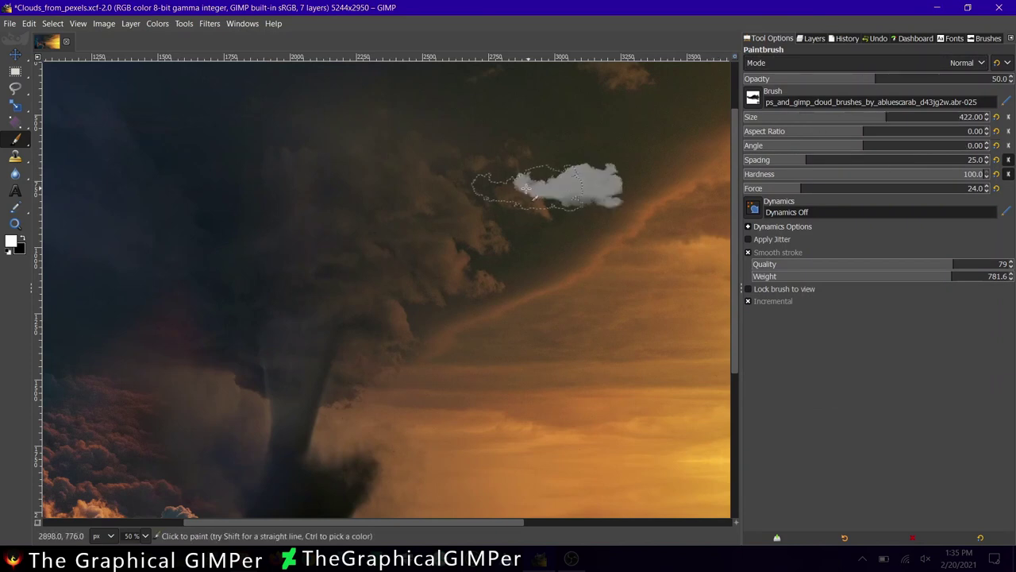
key(n)
key(p)
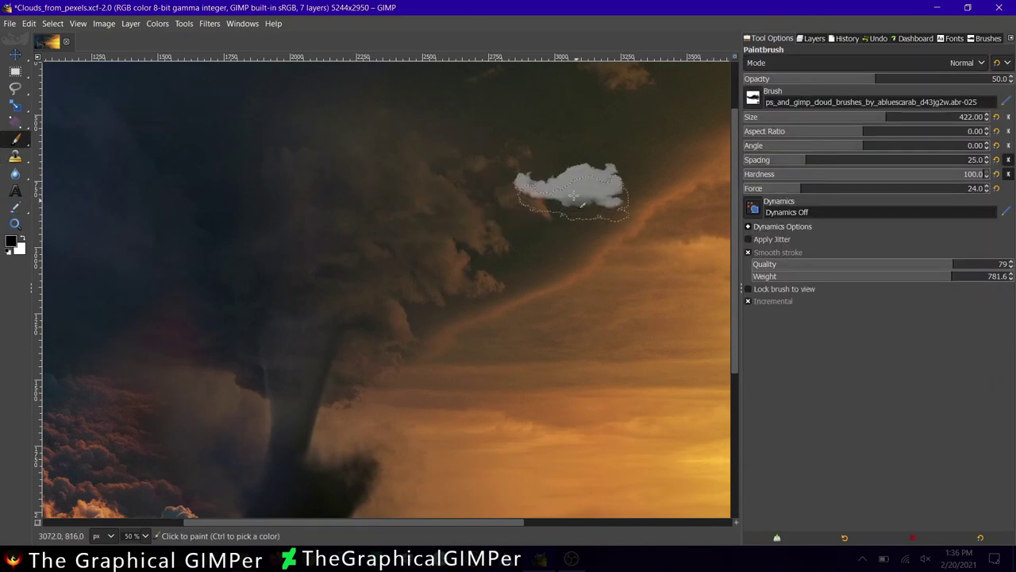
key(ctrl+z)
- Choose another cloud brush in Normal mode and pick an orange-brown foreground from the sunset sky
click(862, 71)
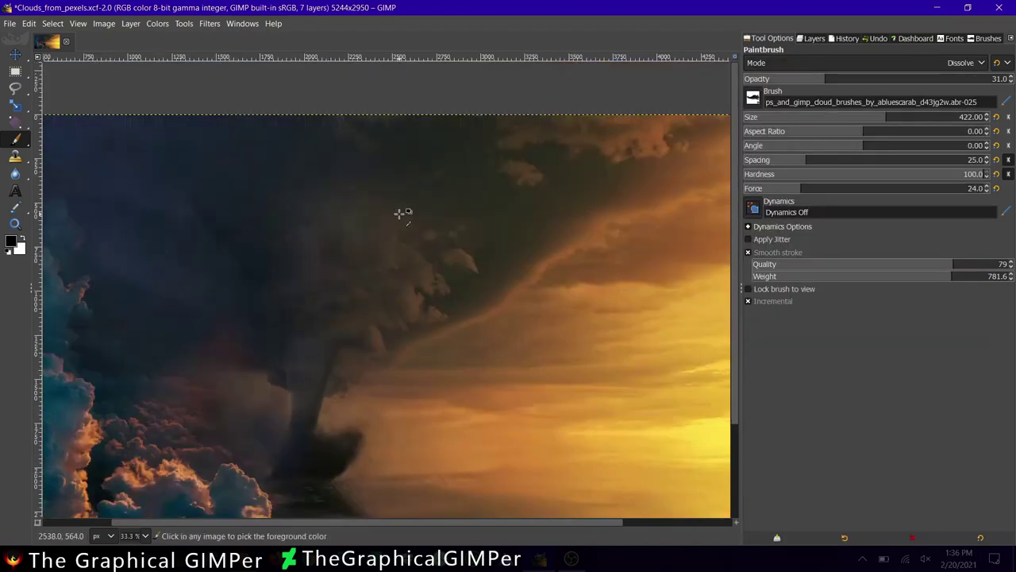
click(984, 38)
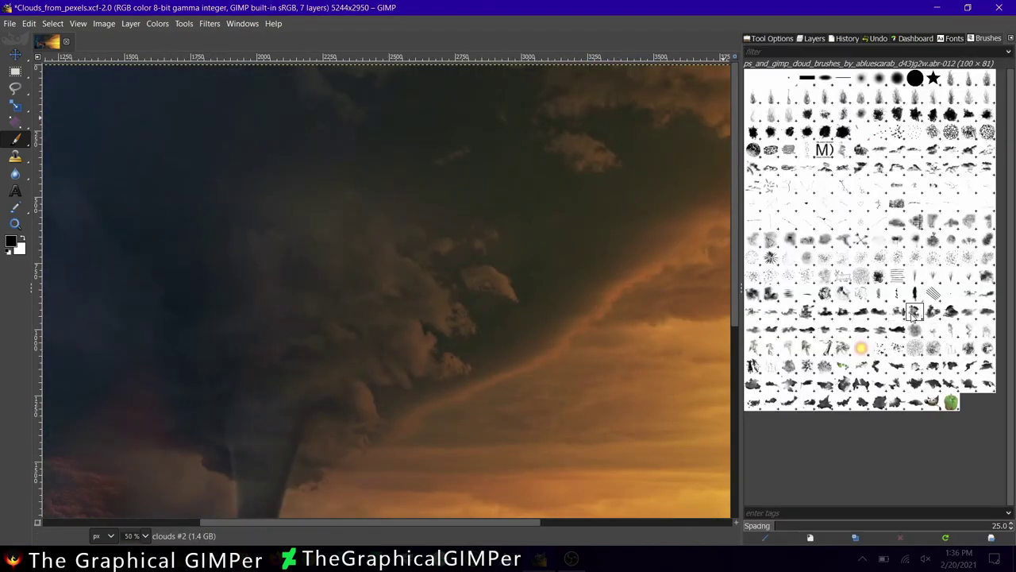
click(790, 38)
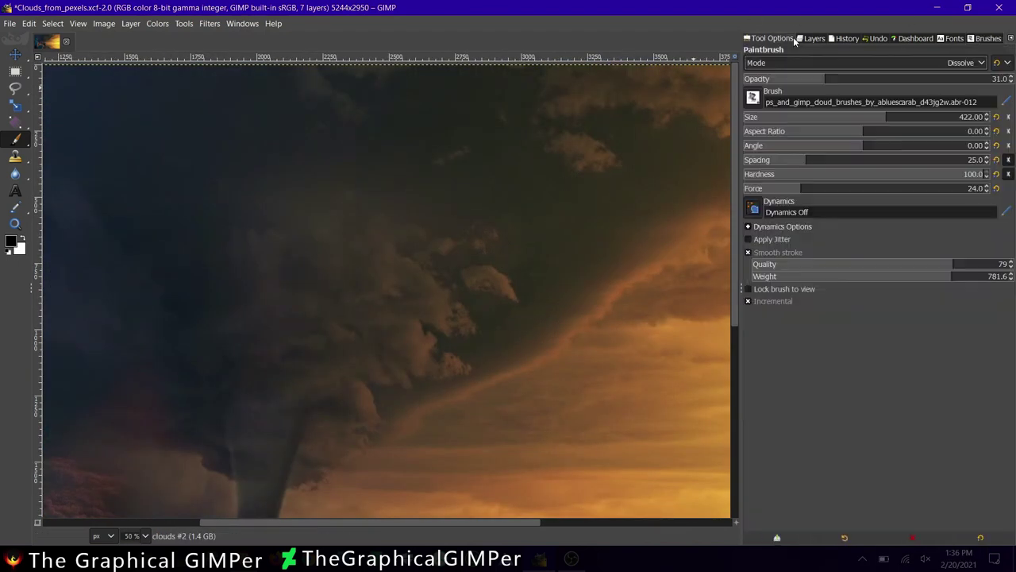
click(839, 61)
click(839, 47)
click(10, 241)
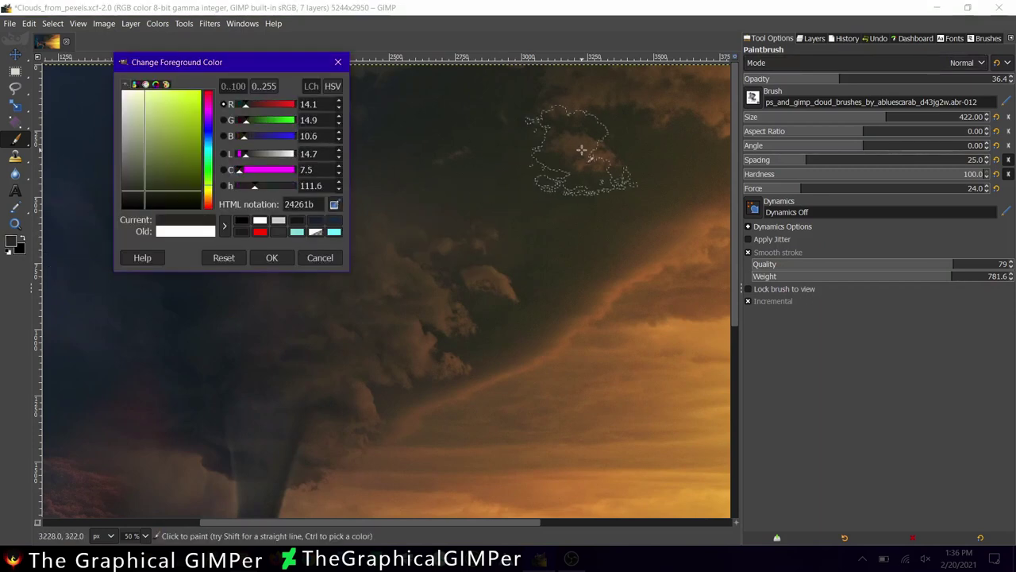
ctrl+click(583, 151)
click(271, 257)
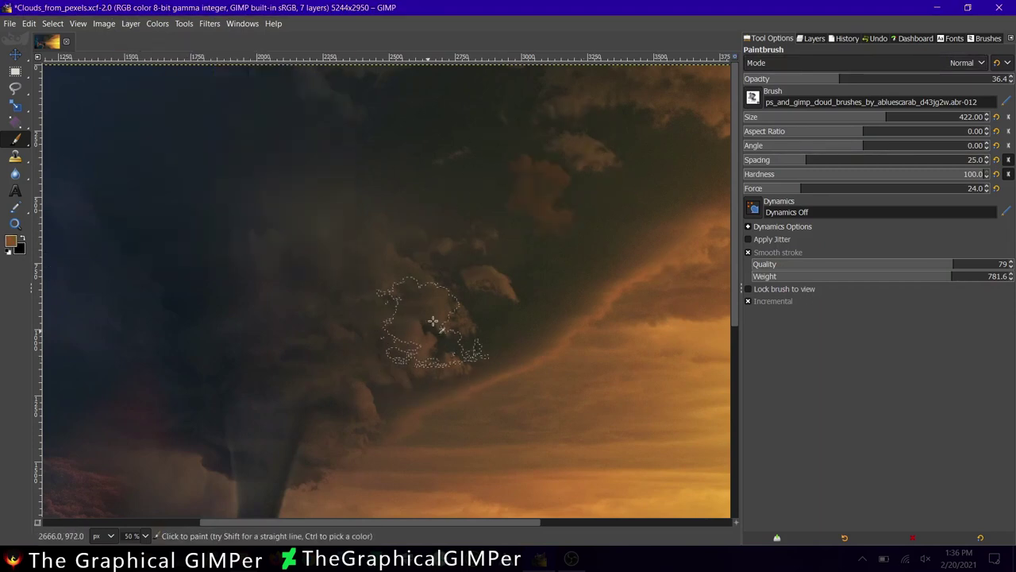
- Enlarge the brush to 384 and stamp two orange clouds in the dark sky, rotating between them
scroll(433, 321, up, 1)
scroll(433, 322, right, 1)
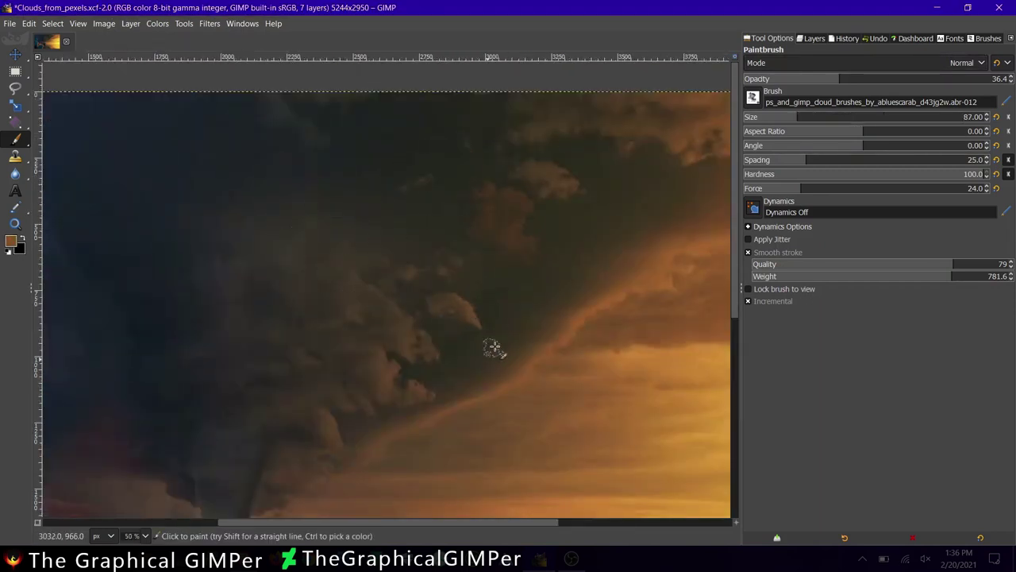
scroll(488, 249, up, 2)
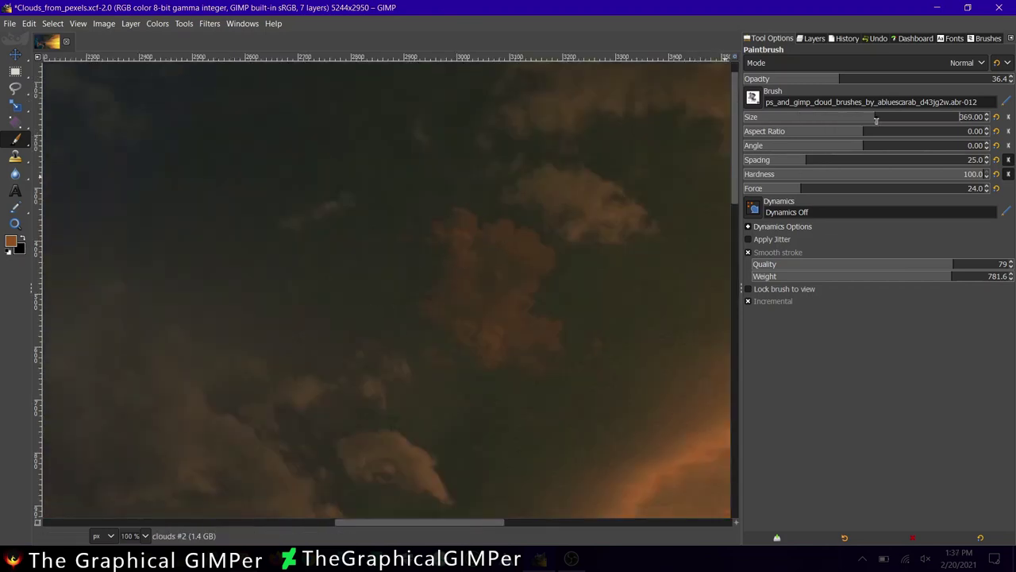
drag(876, 119, 879, 119)
click(395, 226)
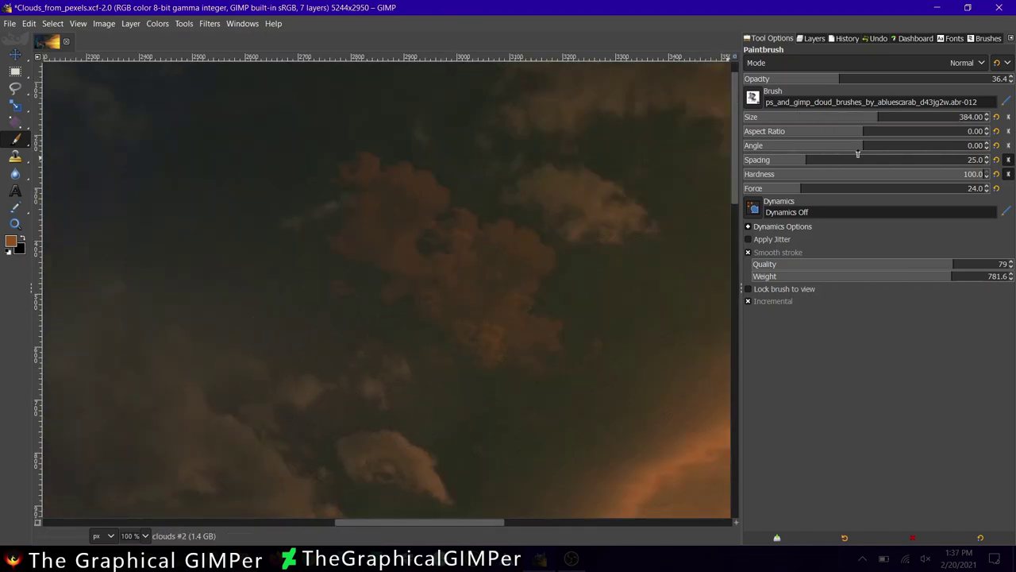
drag(857, 153, 837, 153)
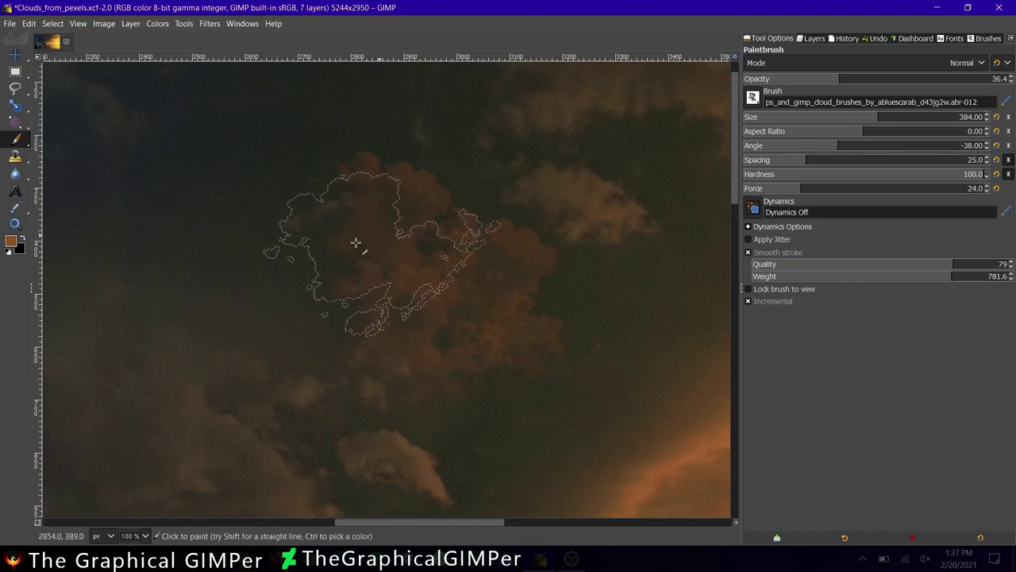
click(302, 238)
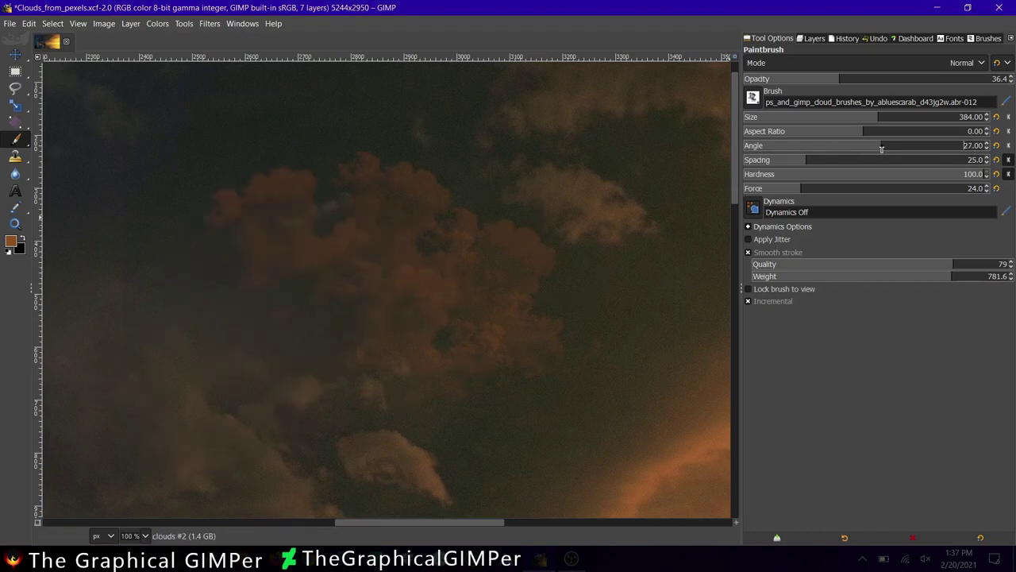
- Re-angle the cloud brush and stamp two more orange clouds, one near the top edge
scroll(379, 270, down, 2)
scroll(378, 270, left, 2)
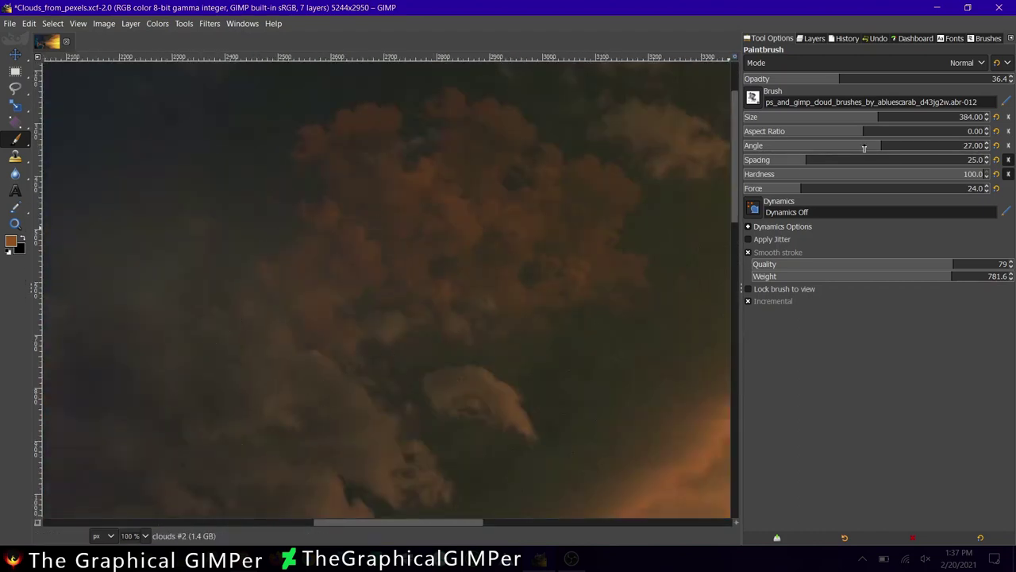
drag(864, 148, 836, 151)
click(242, 262)
ctrl+scroll(386, 404, up, 1)
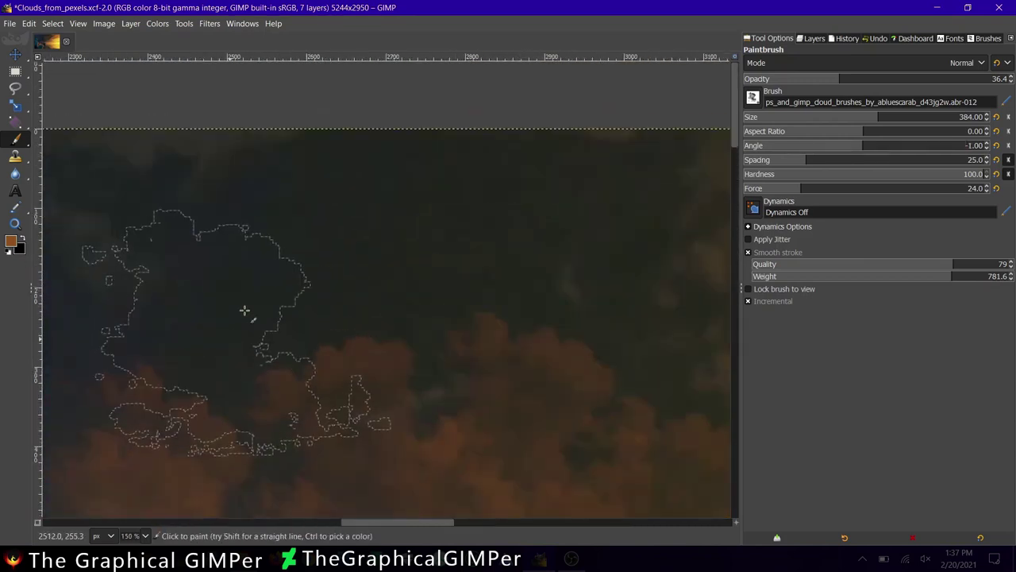
click(409, 246)
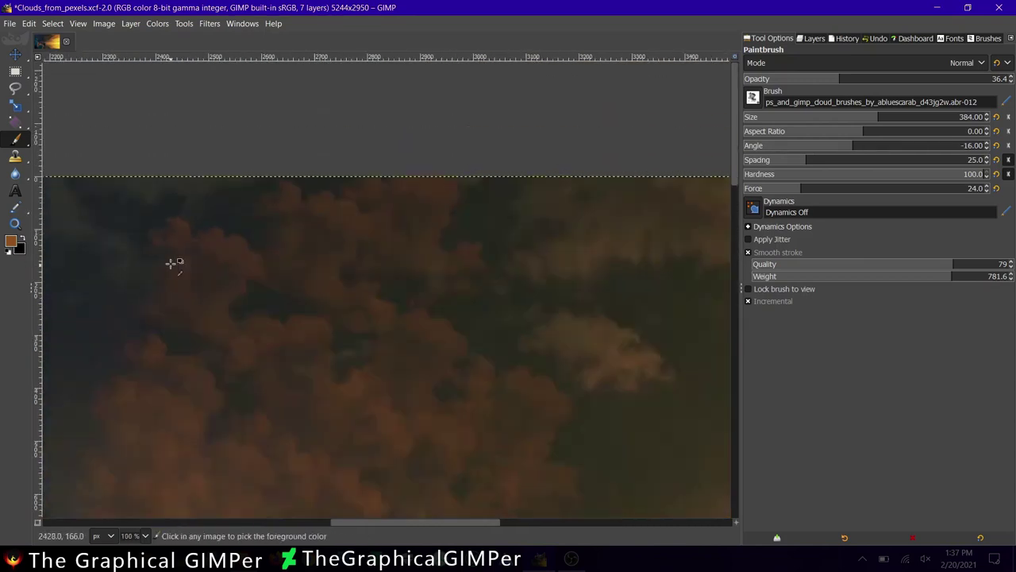
ctrl+scroll(388, 318, down, 3)
- Duplicate the clouds #2 layer and shift the copy to the left
click(814, 38)
click(131, 23)
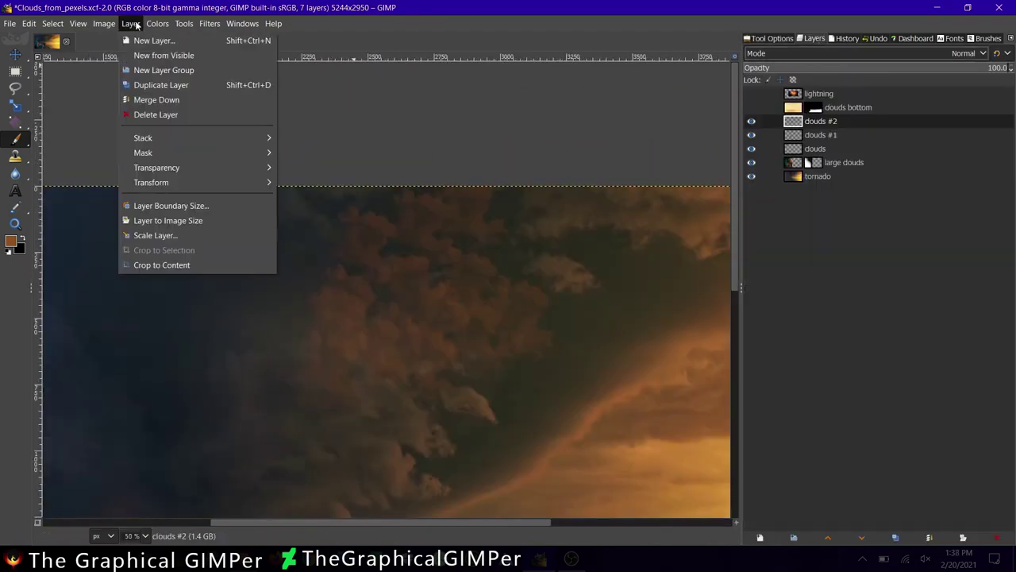
click(190, 57)
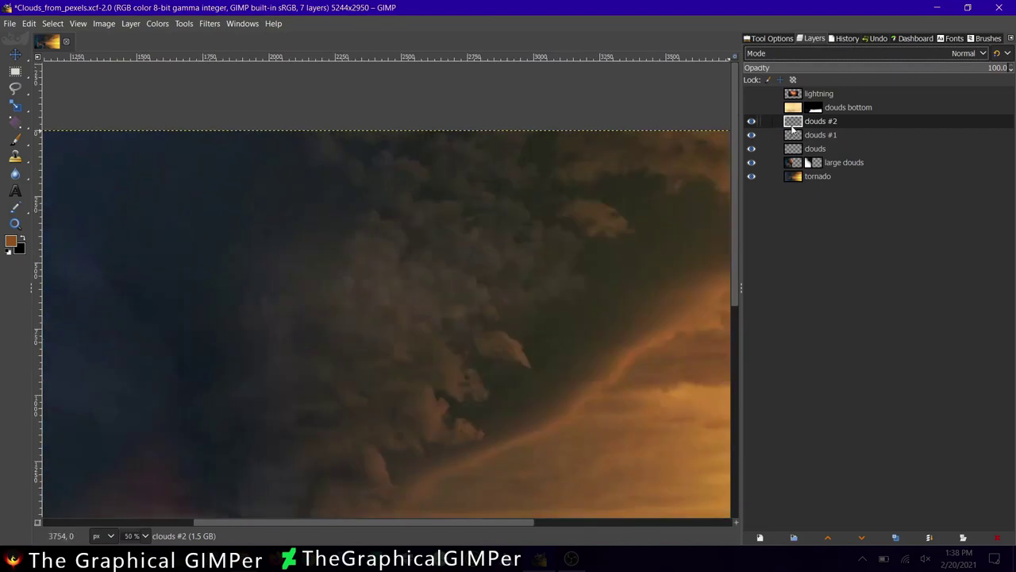
right_click(792, 128)
click(826, 254)
key(m)
drag(451, 200, 350, 200)
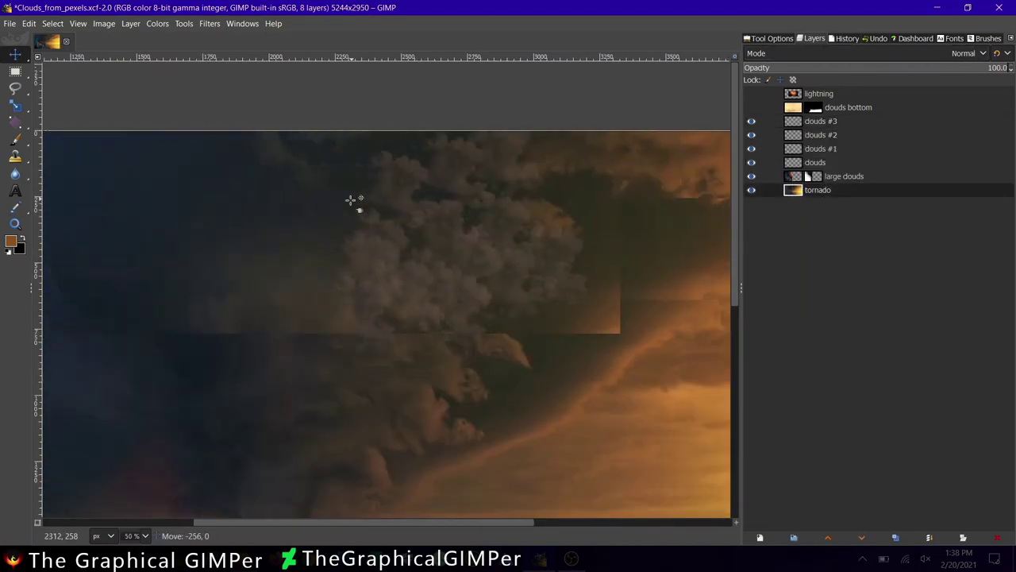
- Select clouds #3 and move it further left, checking its placement by zooming
click(769, 38)
click(814, 38)
key(q)
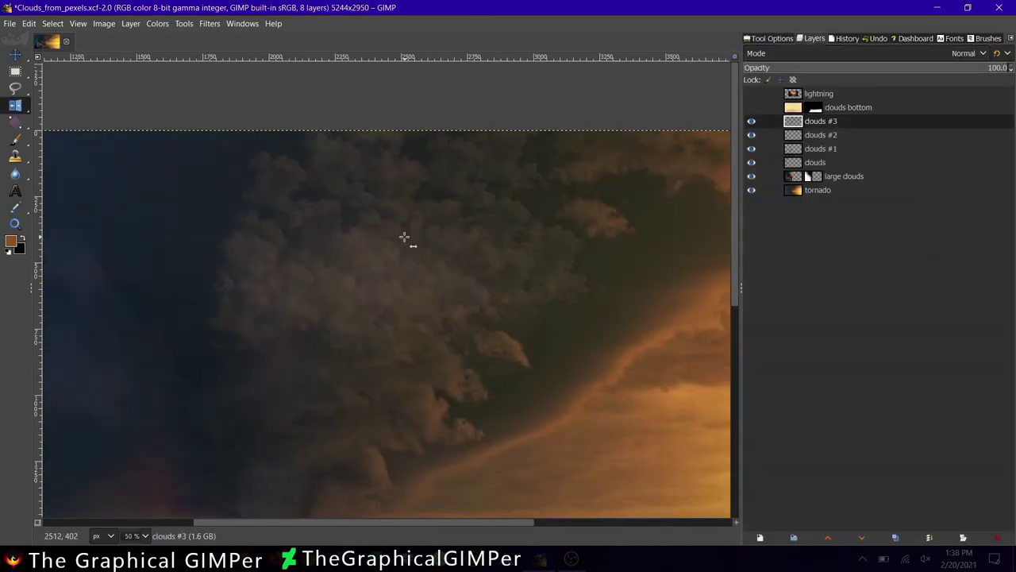
key(m)
drag(404, 236, 212, 254)
key(minus)
key(minus)
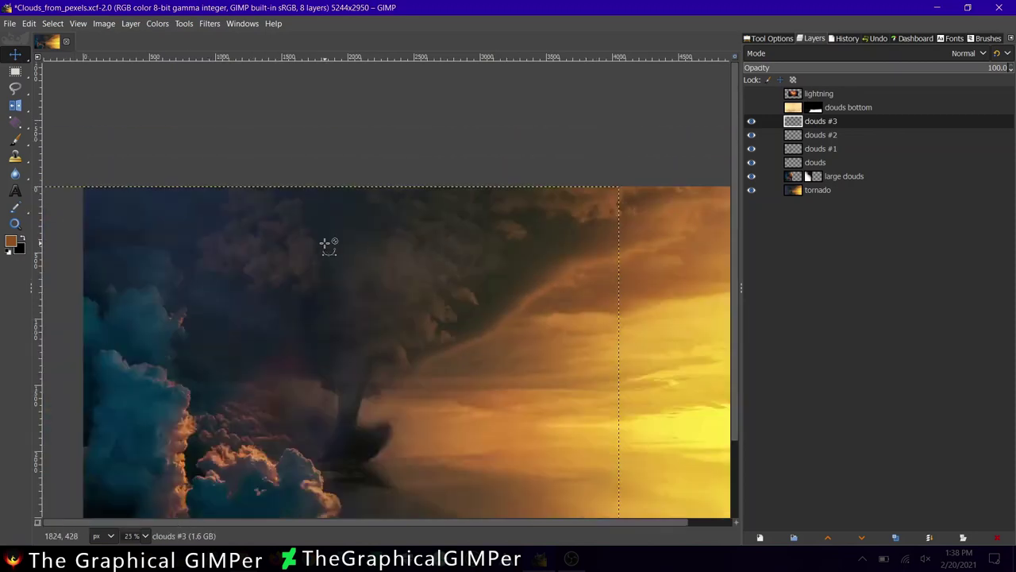
key(plus)
key(plus)
- Lower clouds #3's Color Temperature intended value to about 5196
click(158, 23)
click(208, 55)
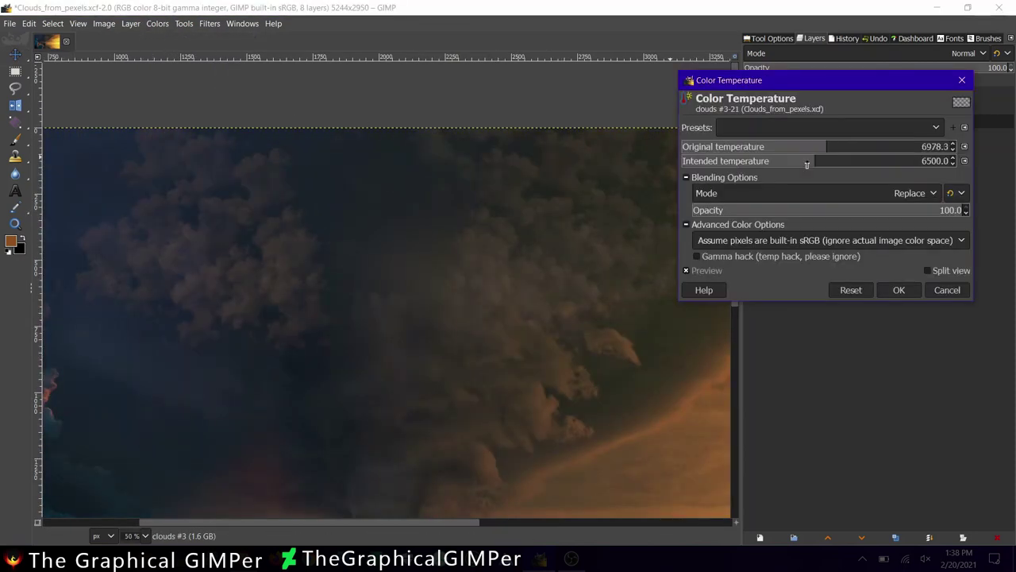
drag(807, 164, 783, 164)
click(899, 290)
- Create the clouds #4 layer above clouds #3 and set up a cloud brush for painting
right_click(794, 121)
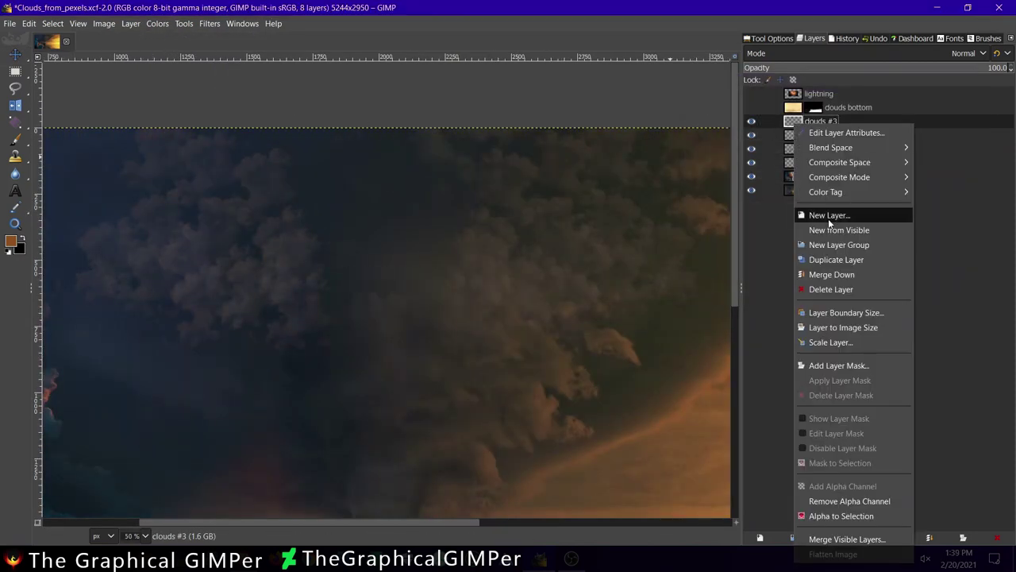
click(828, 218)
click(907, 370)
key(p)
click(986, 38)
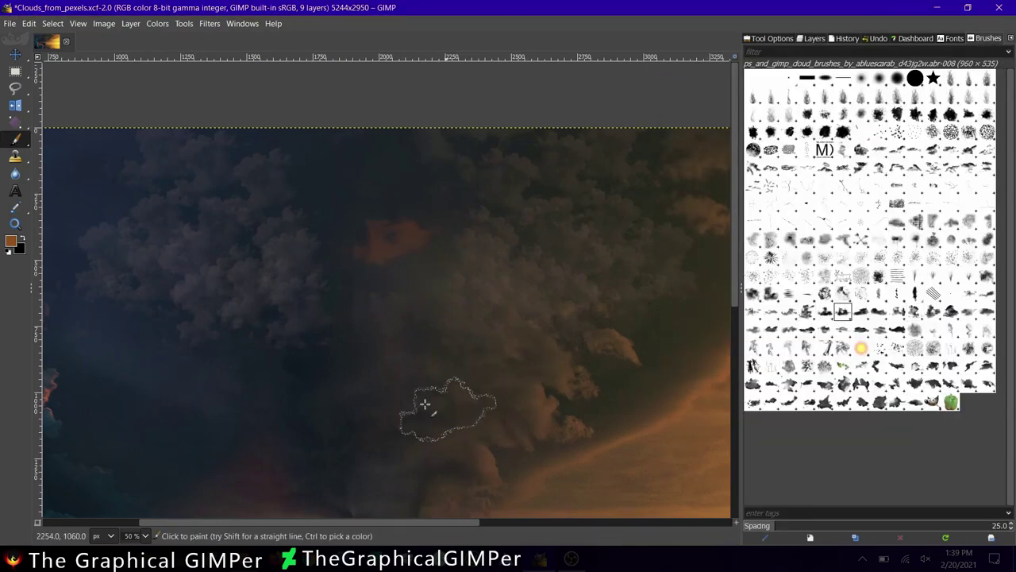
scroll(540, 265, right, 5)
click(769, 38)
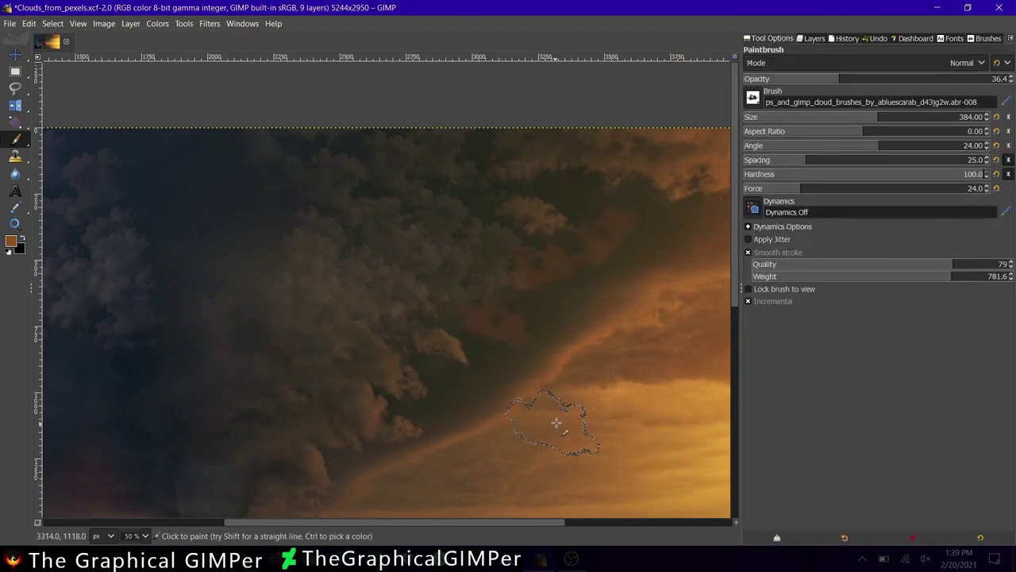
scroll(408, 322, right, 8)
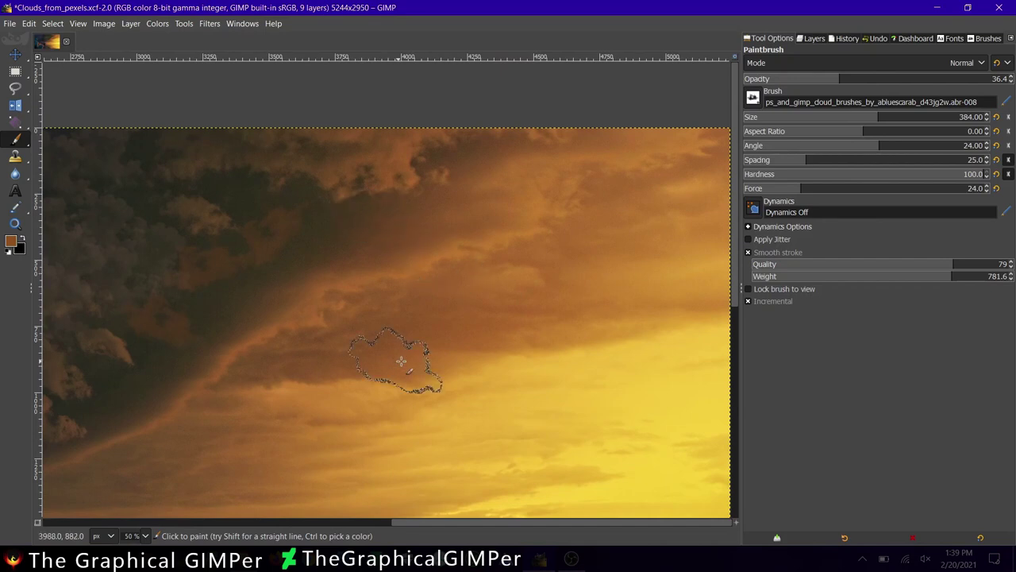
scroll(401, 361, left, 5)
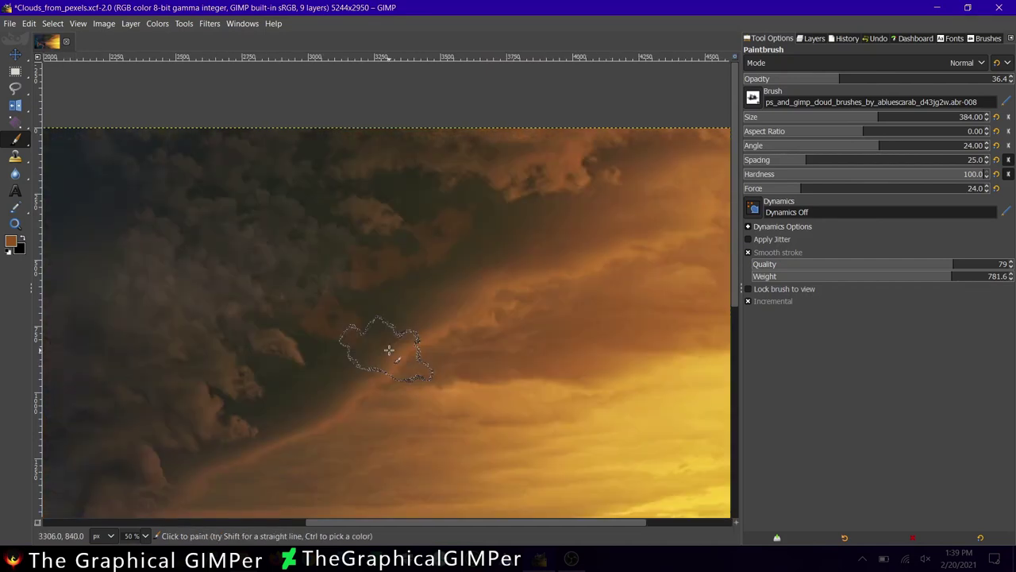
- Lower clouds #4's colour temperature, then add a new clouds #5 layer above it
click(813, 38)
click(158, 23)
click(202, 39)
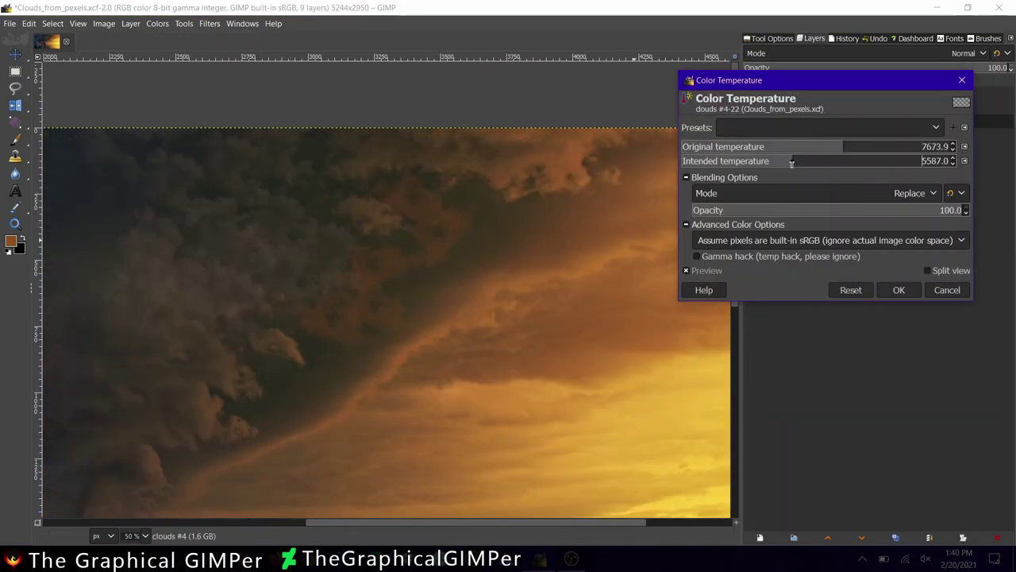
drag(791, 162, 776, 161)
click(899, 290)
right_click(797, 126)
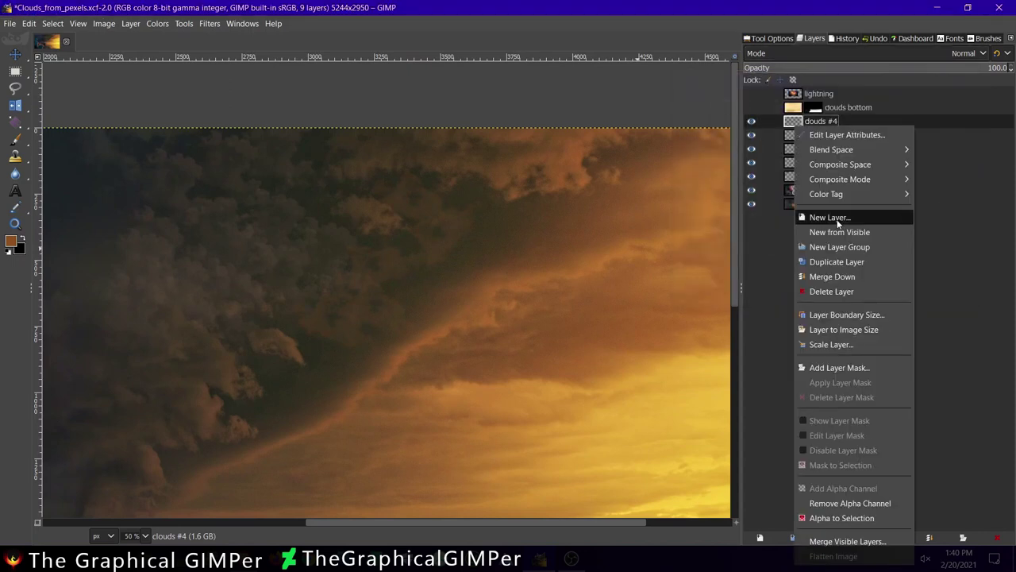
click(829, 216)
key(Return)
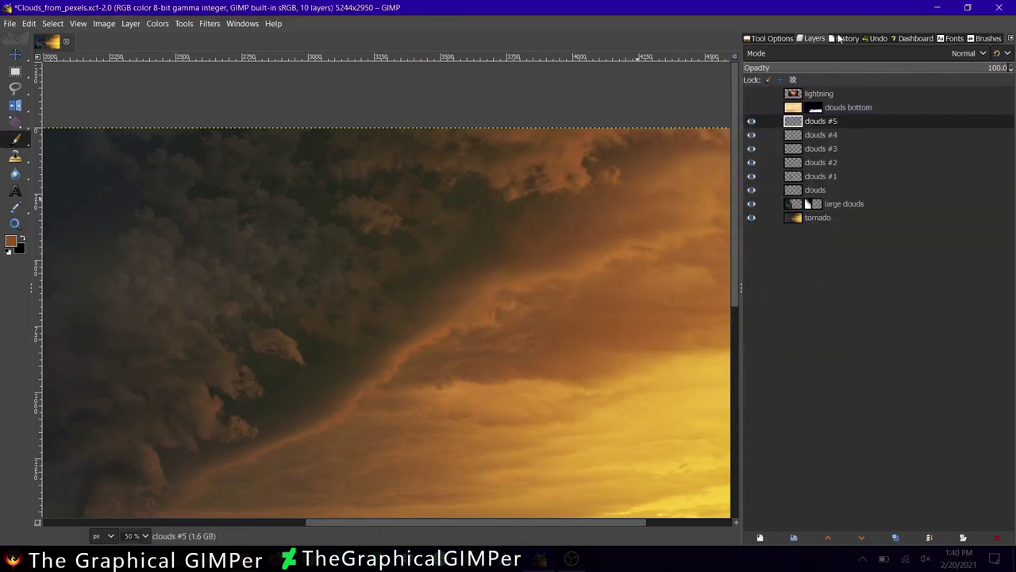
- Set the cloud brush angle to -16 and start a new clouds #6 layer above clouds #5
click(780, 40)
ctrl+scroll(712, 184, up, 1)
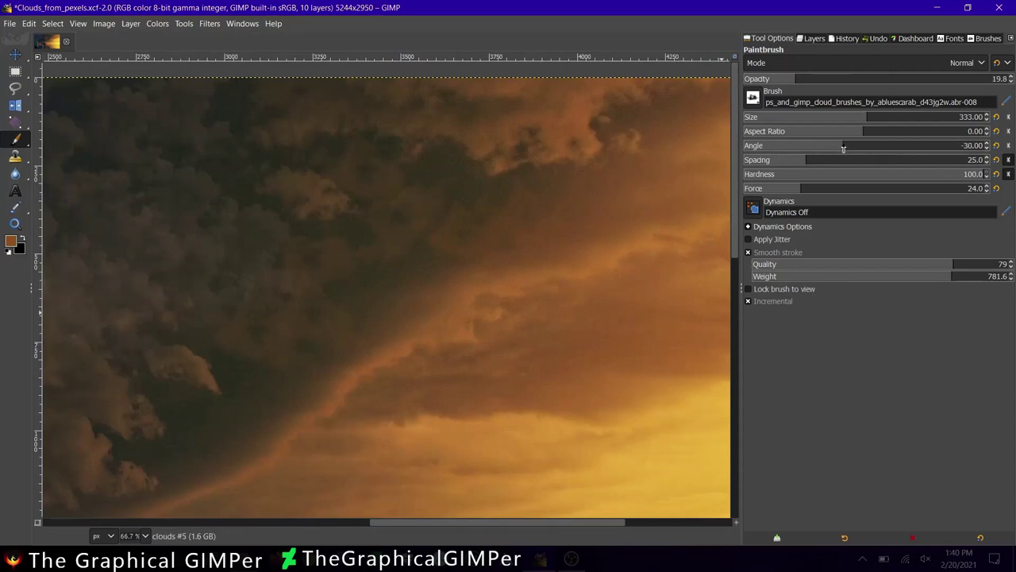
ctrl+scroll(381, 209, up, 1)
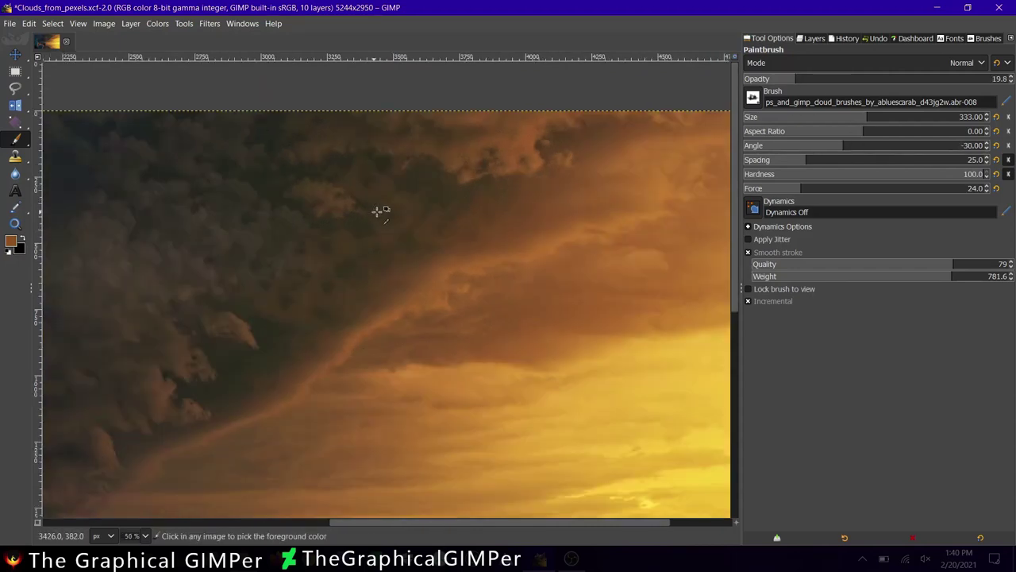
scroll(413, 410, up, 3)
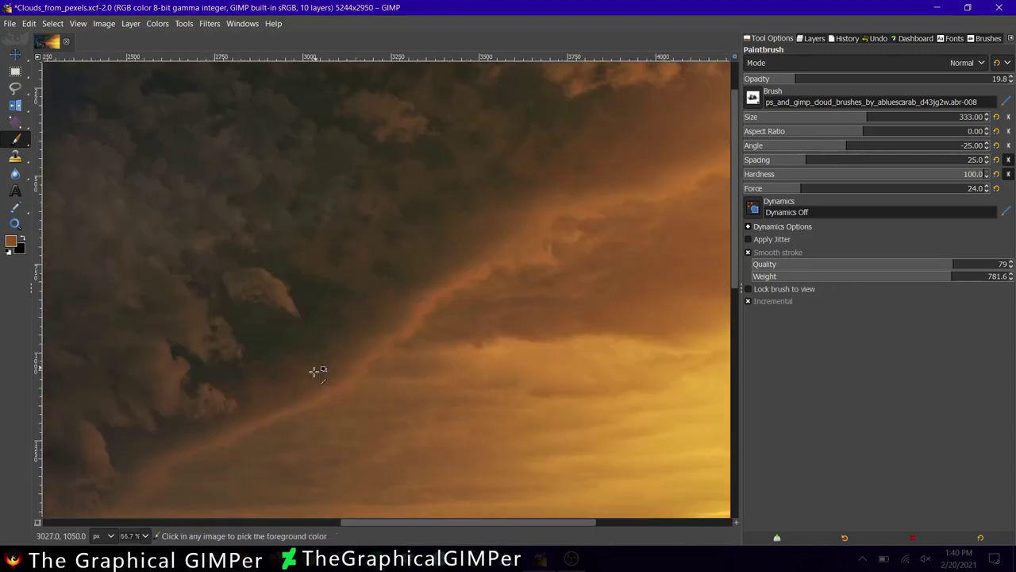
scroll(318, 370, right, 5)
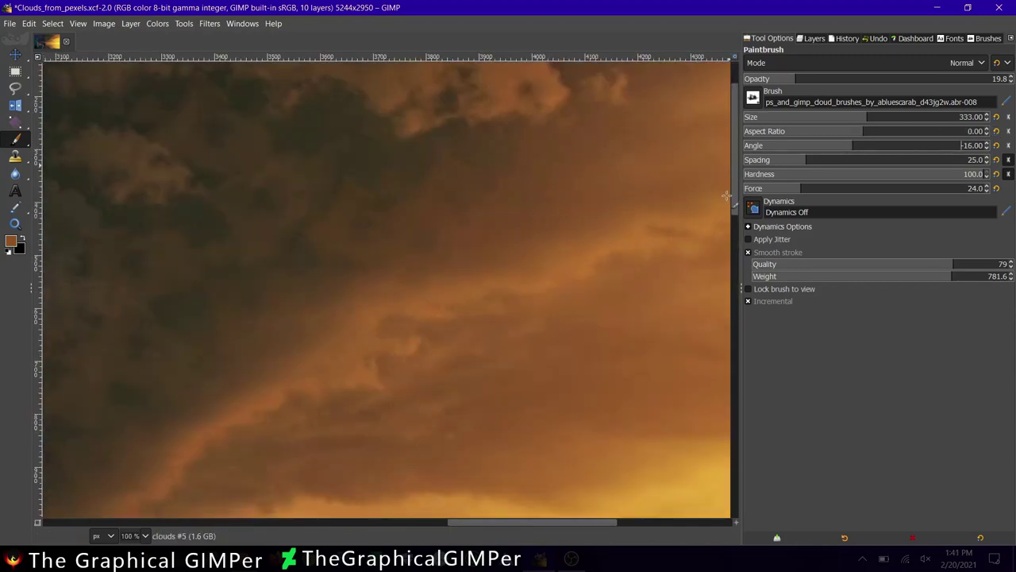
ctrl+scroll(540, 363, down, 7)
ctrl+scroll(423, 299, up, 6)
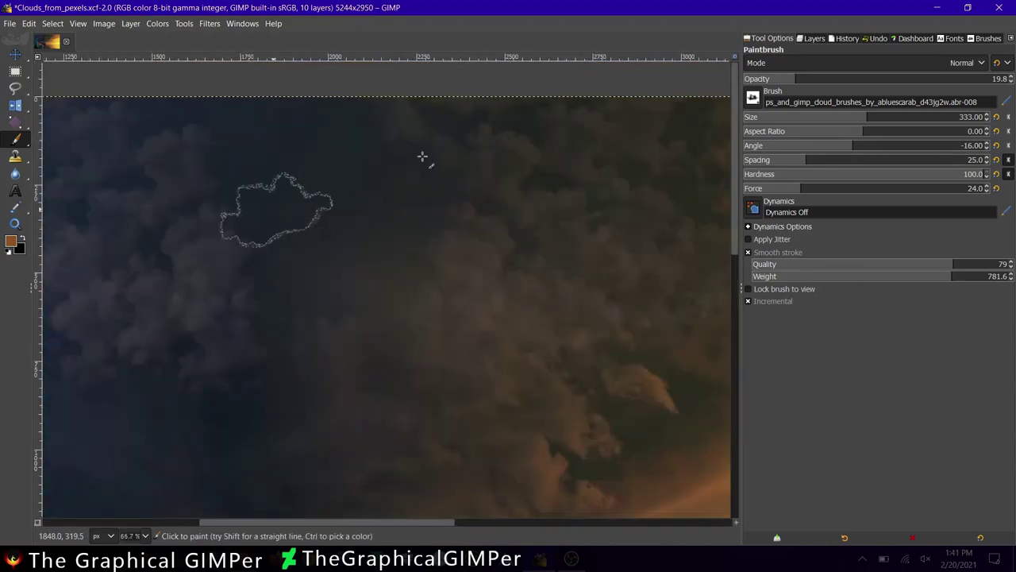
key(ctrl+l)
click(761, 537)
- Create the clouds #6 layer and save the composite
click(859, 527)
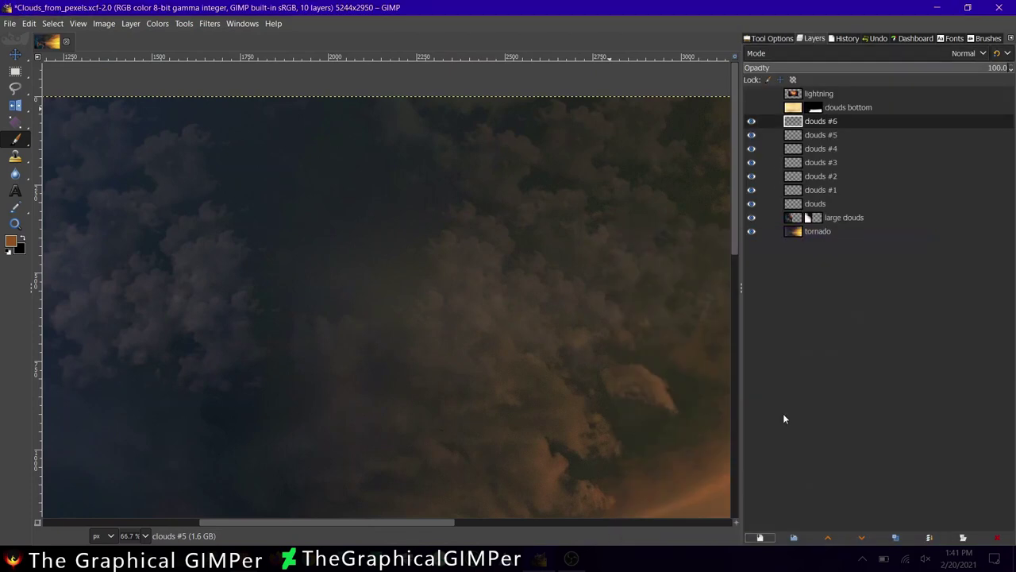
click(915, 38)
click(984, 38)
key(ctrl+s)
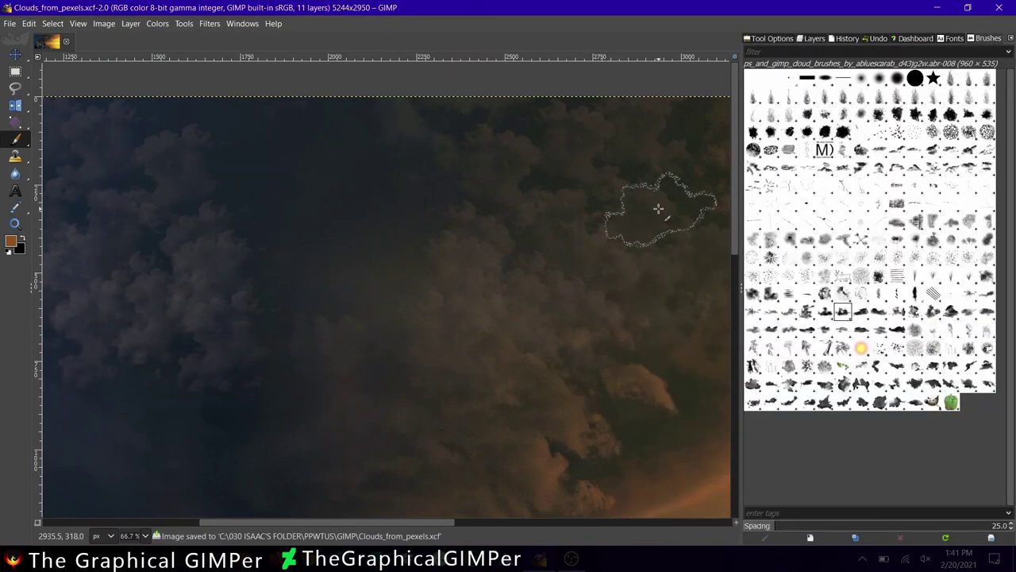
- Dab orange smoke on clouds #6 with LJF Smoke C - Soft at size 371, angle 21, opacity 5.6
click(425, 308)
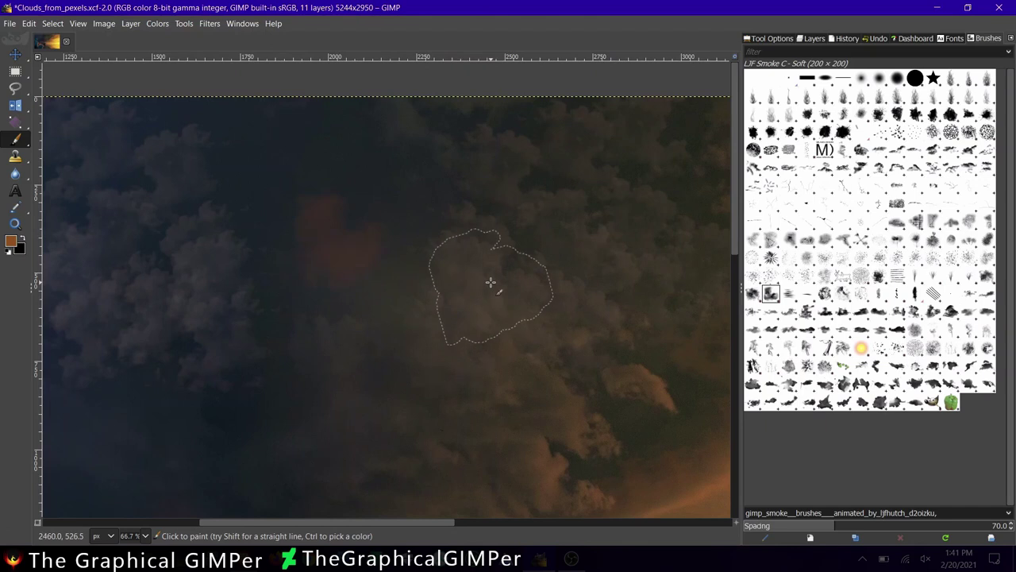
click(813, 38)
click(770, 38)
click(315, 123)
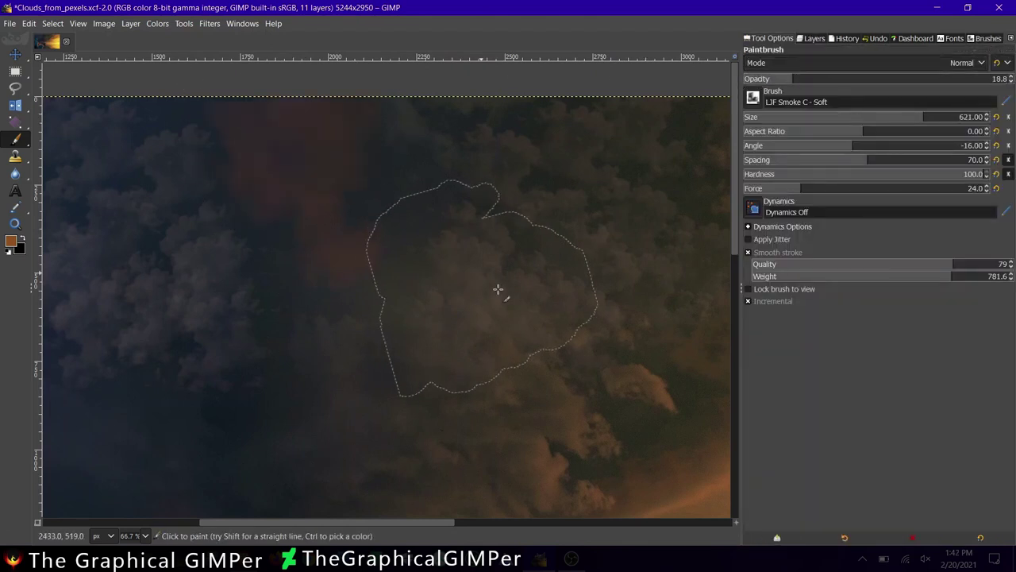
click(830, 119)
drag(825, 119, 875, 119)
click(774, 78)
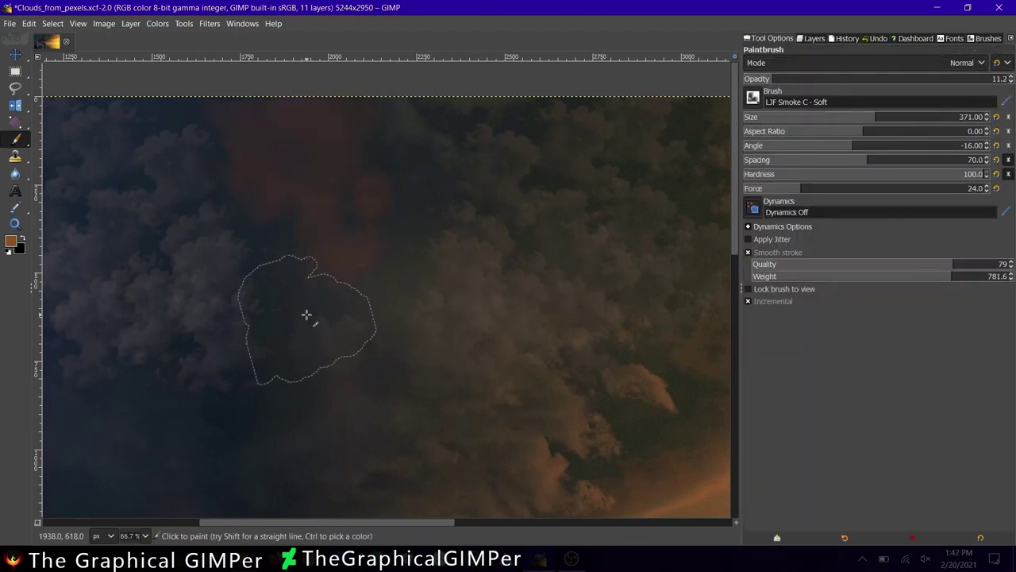
click(880, 142)
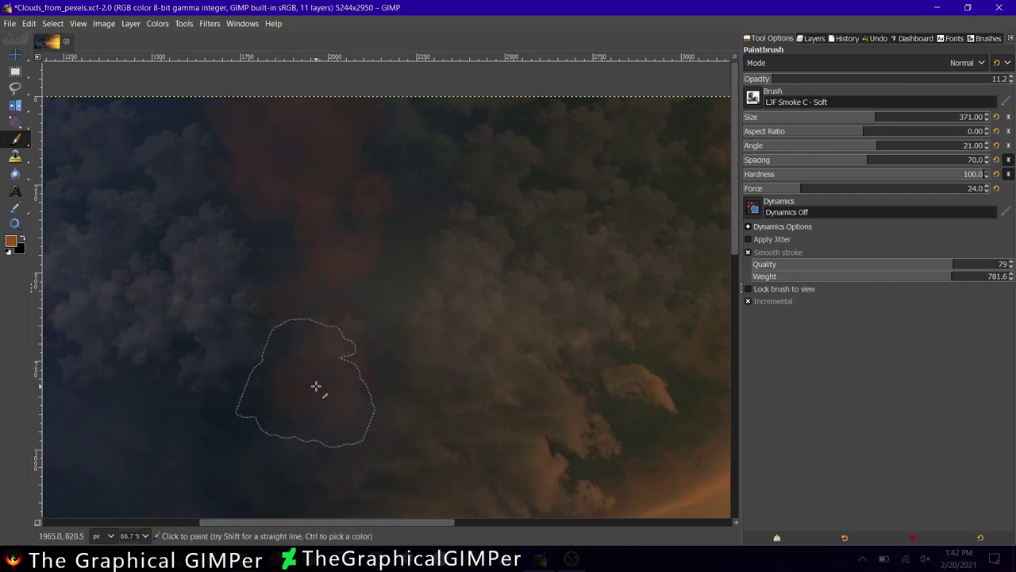
click(758, 78)
- Lower clouds #6's intended colour temperature
ctrl+scroll(426, 338, down, 1)
ctrl+scroll(377, 369, down, 1)
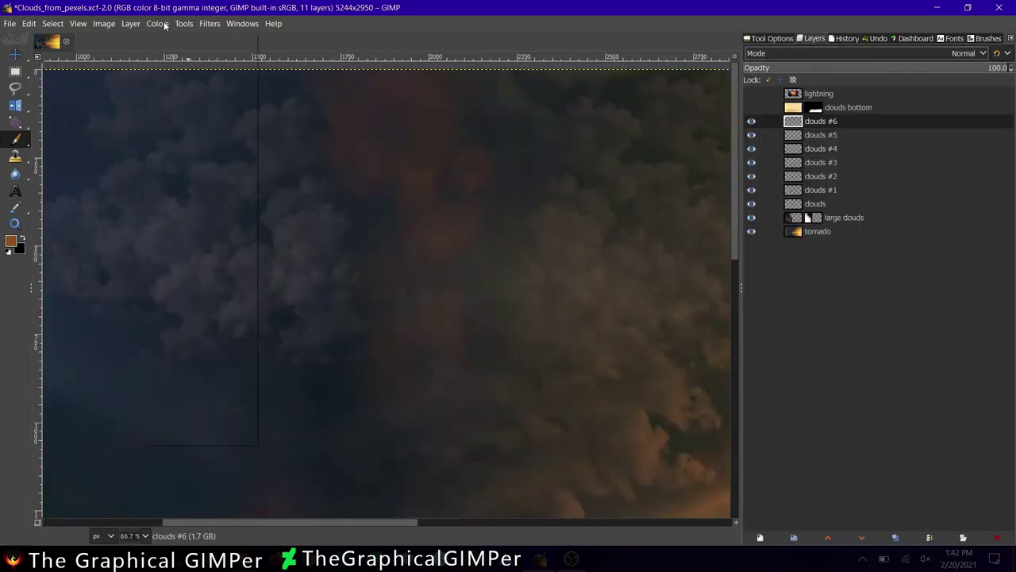
click(157, 23)
click(197, 57)
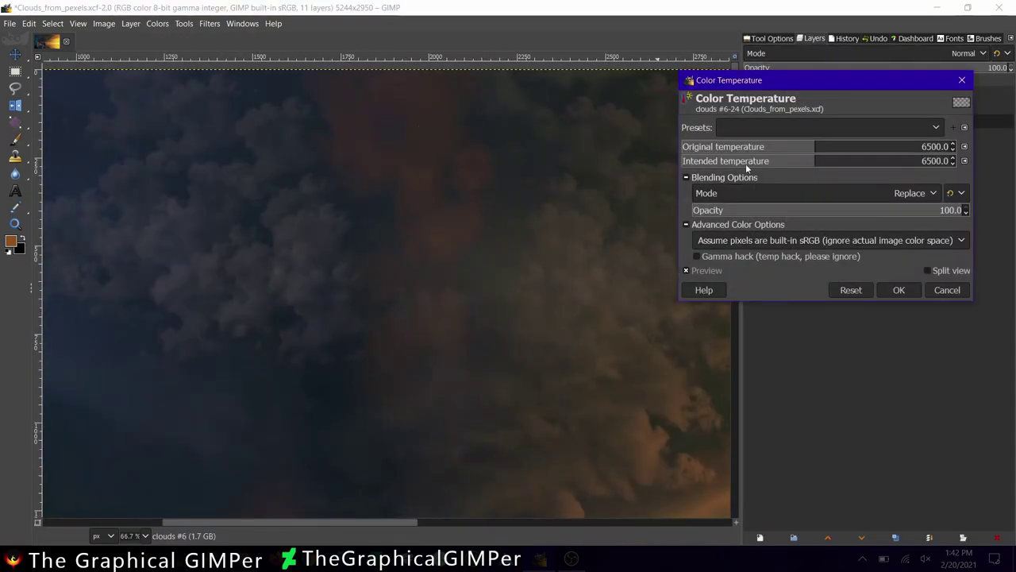
drag(783, 170, 735, 164)
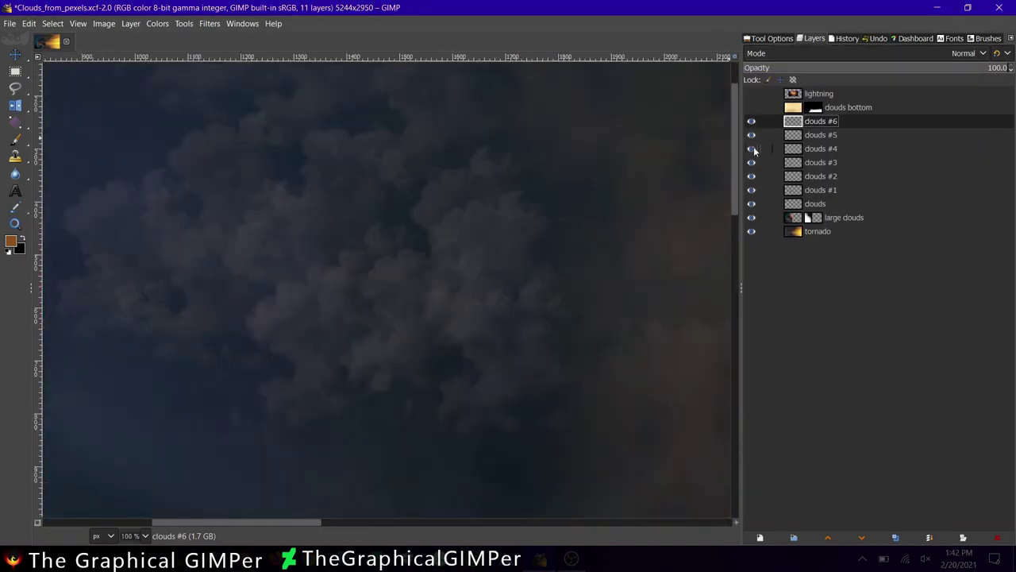
- Add a black full-transparency layer mask to clouds #3
click(821, 162)
right_click(850, 245)
click(858, 345)
key(p)
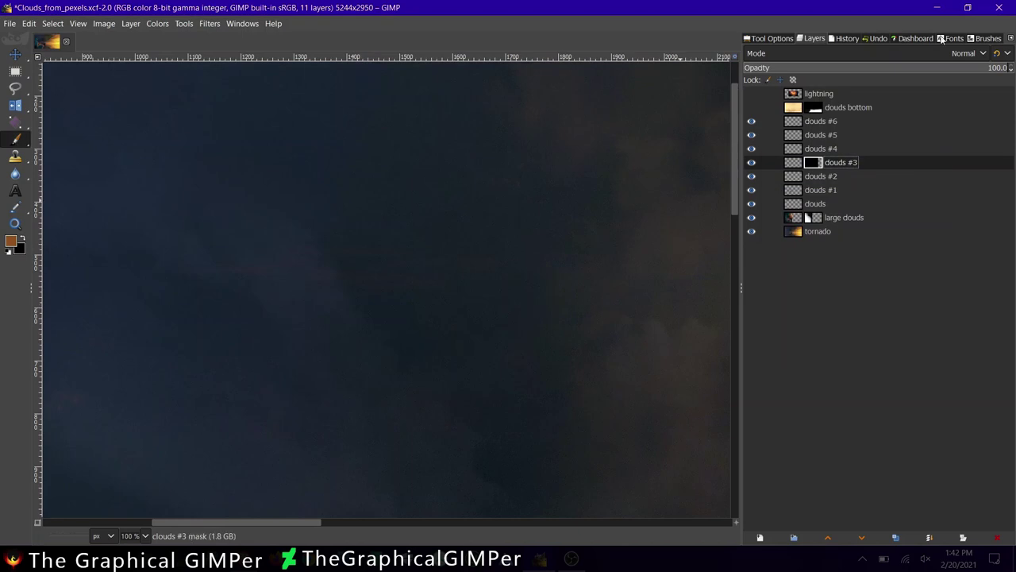
- Set white as the painting colour and paint on the mask to reveal parts of clouds #3
key(x)
click(10, 240)
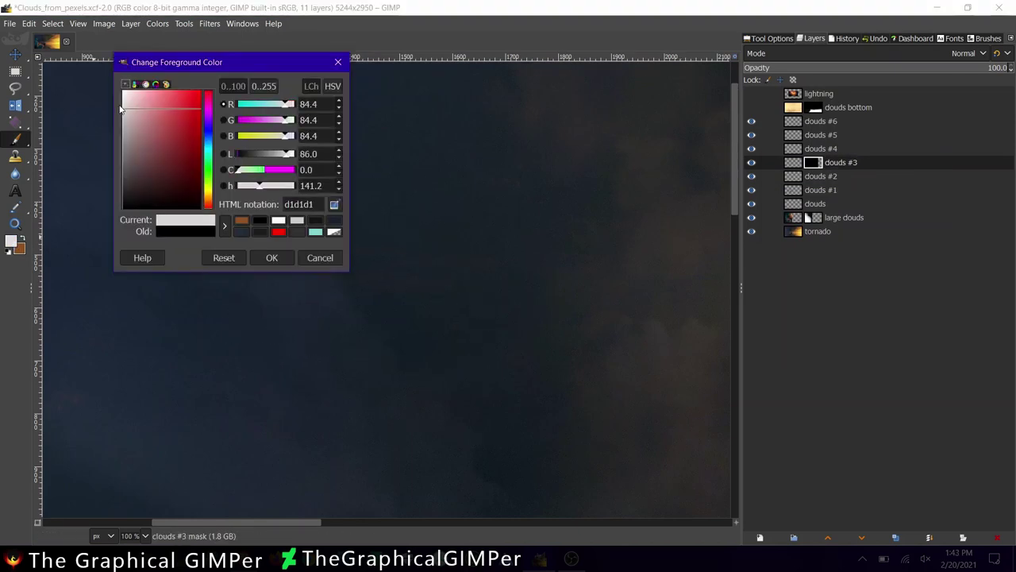
click(267, 256)
scroll(452, 271, down, 2)
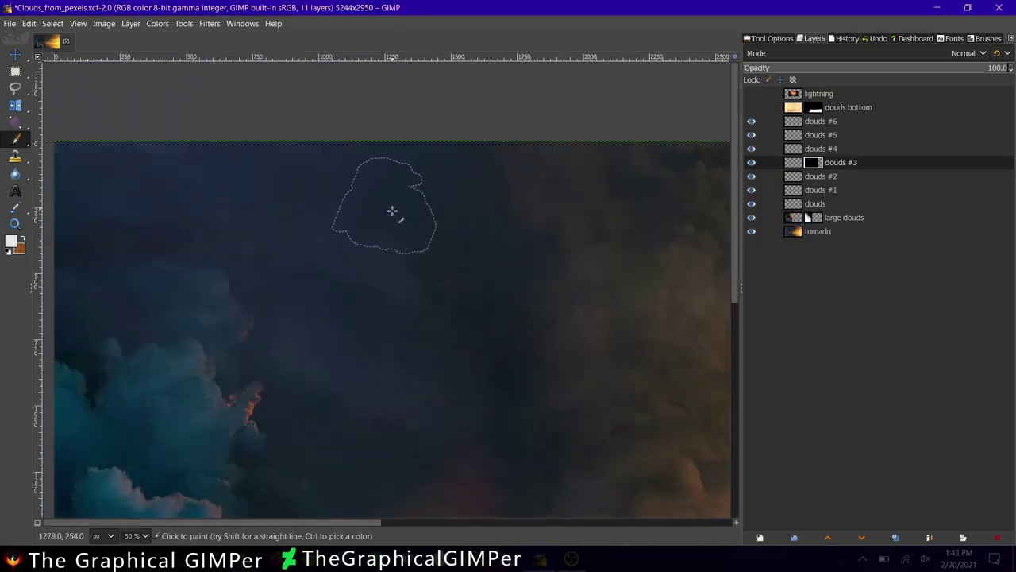
click(769, 38)
click(813, 38)
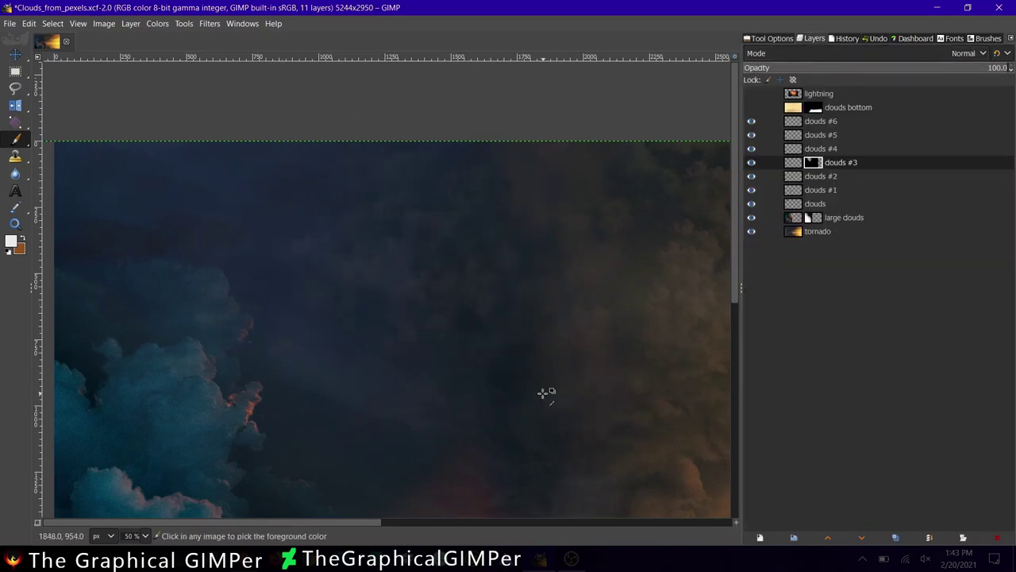
scroll(544, 392, up, 2)
scroll(564, 403, down, 4)
scroll(340, 308, up, 3)
scroll(257, 124, down, 1)
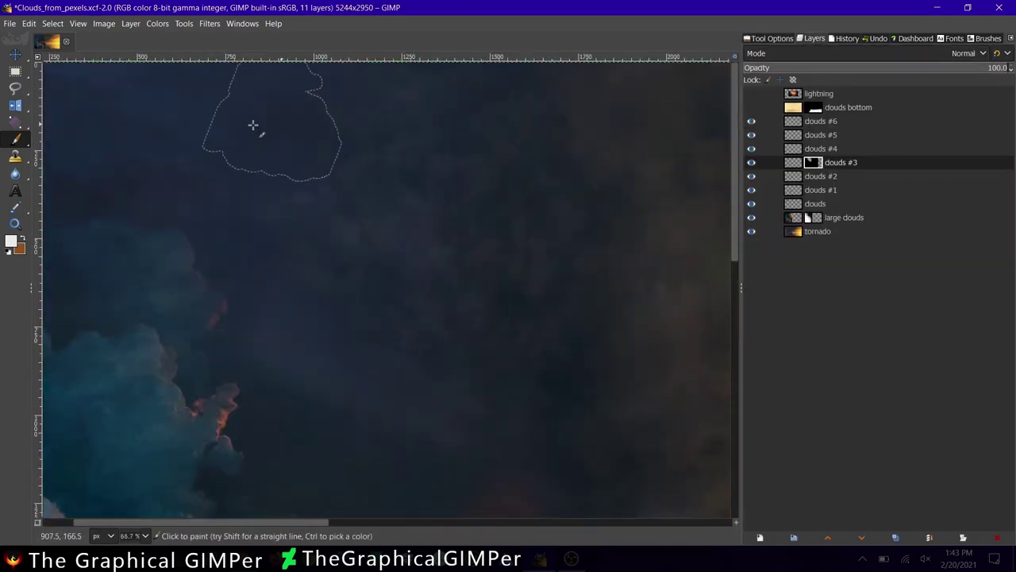
scroll(431, 243, down, 4)
scroll(443, 225, up, 3)
- Show clouds #5 again and lower the opacity of clouds #6
click(751, 135)
click(821, 135)
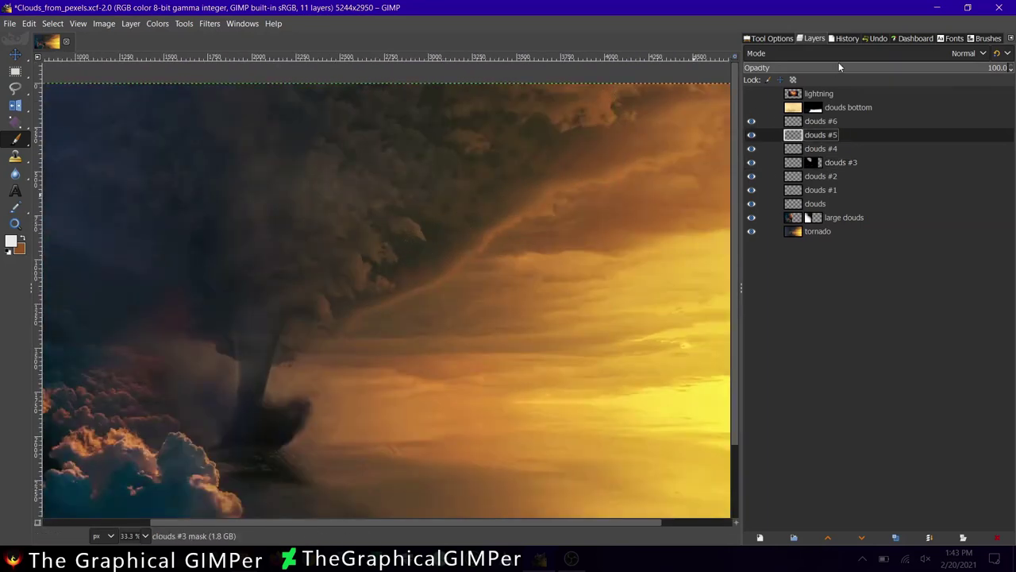
click(838, 67)
click(821, 120)
click(838, 70)
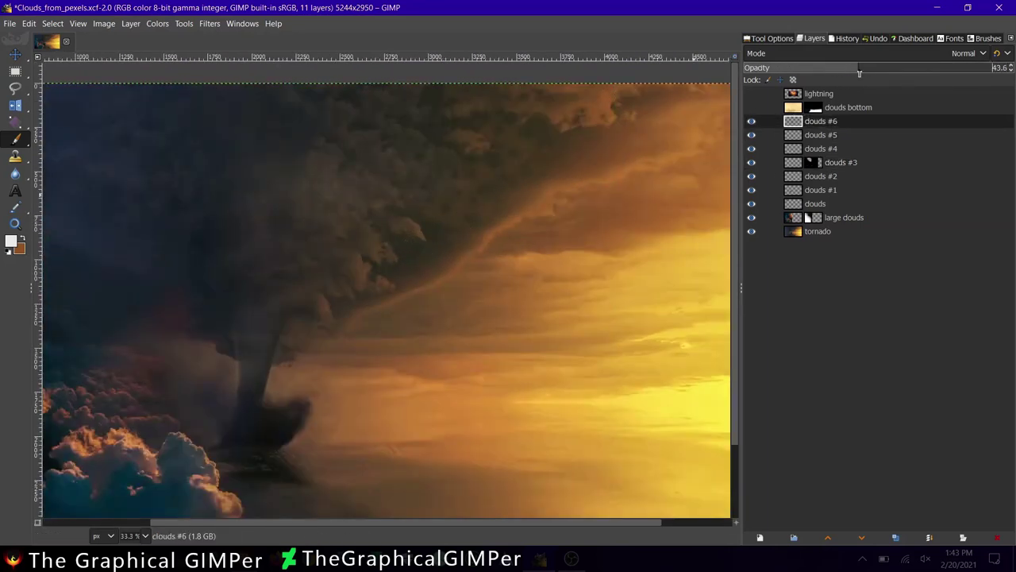
- Try a Color Temperature adjustment on clouds #6, then close it
click(157, 23)
click(190, 59)
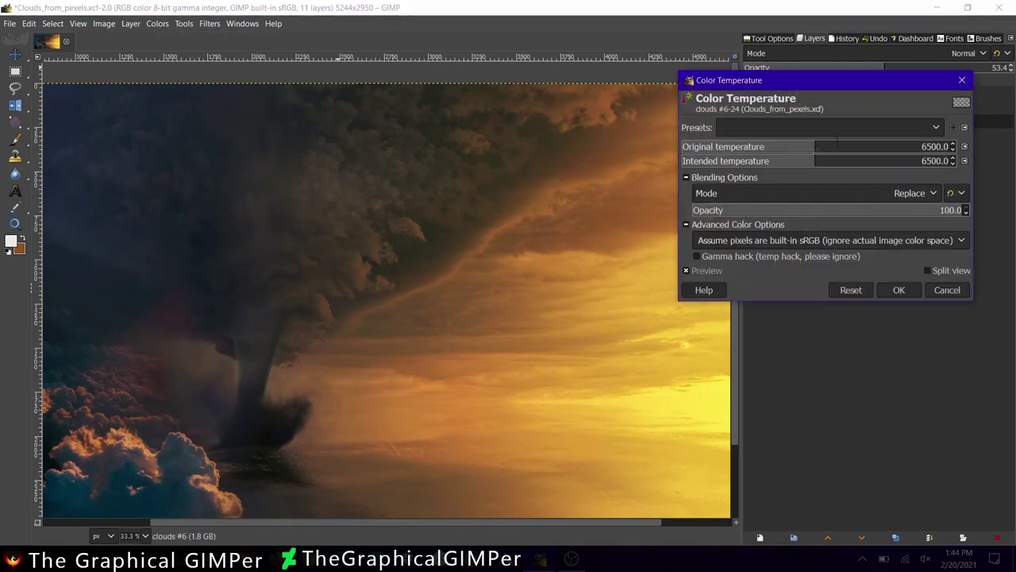
drag(870, 149, 850, 148)
click(899, 289)
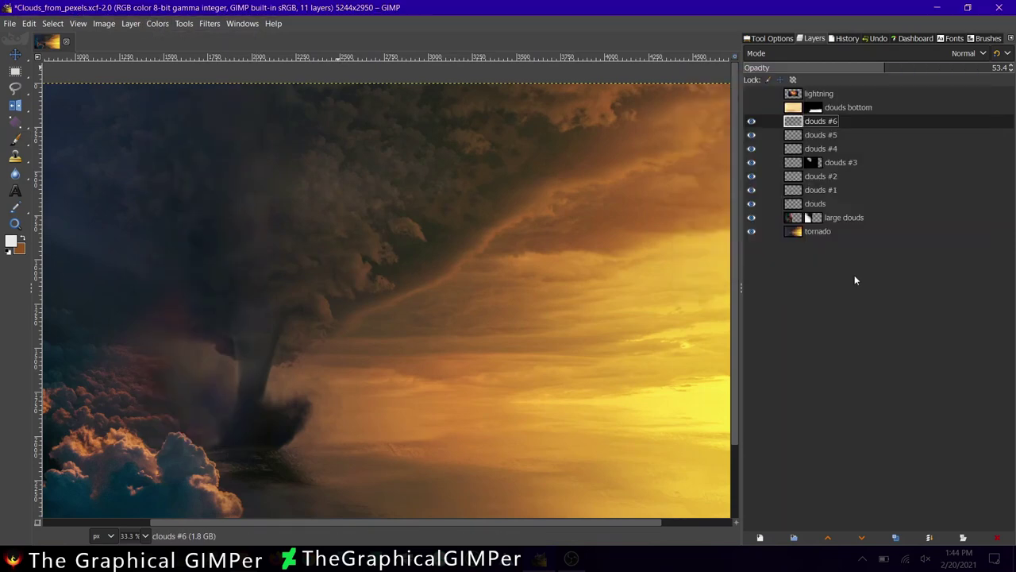
- Move clouds #4 two places down, below clouds #2, and lower clouds #1 opacity to 45.4
click(798, 154)
key(Page_Down)
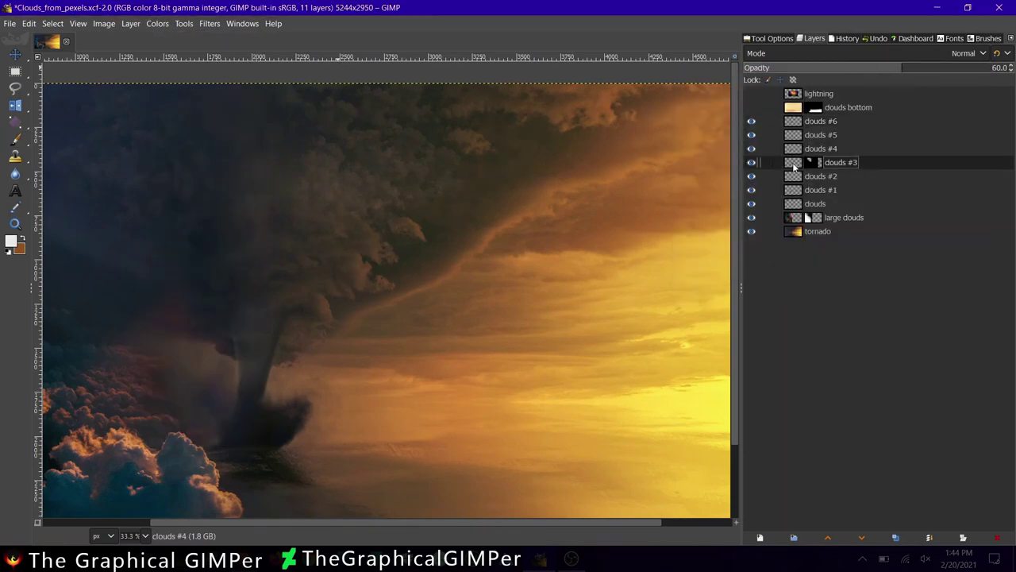
key(Page_Down)
click(797, 190)
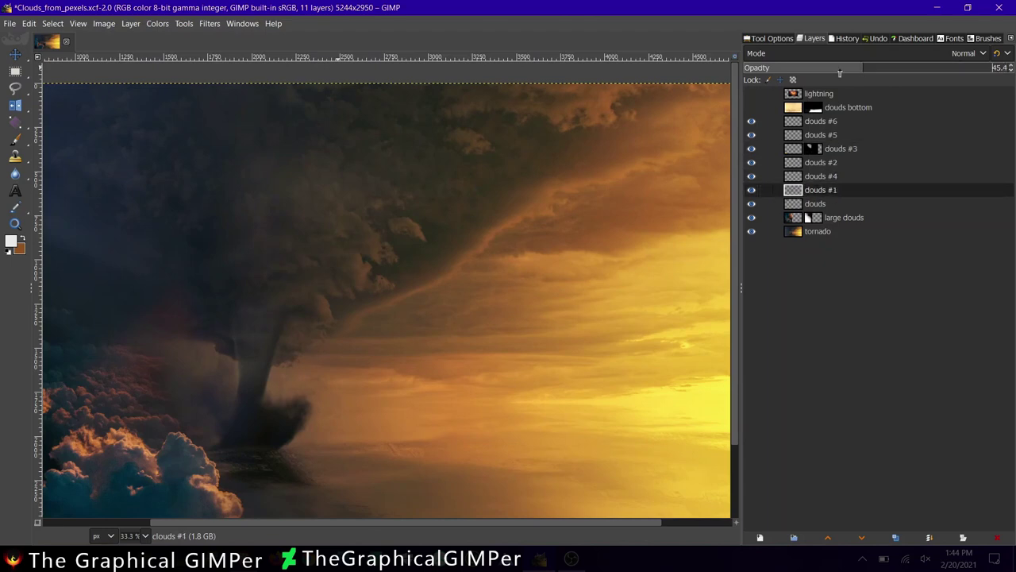
click(815, 203)
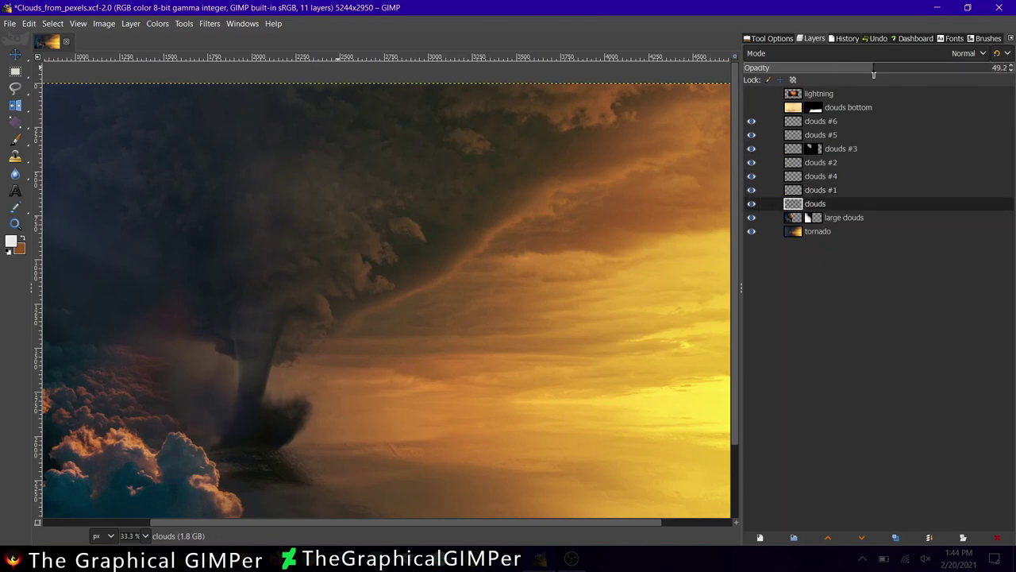
- Save the image and make the clouds bottom layer visible again
scroll(575, 179, left, 5)
scroll(188, 132, up, 2)
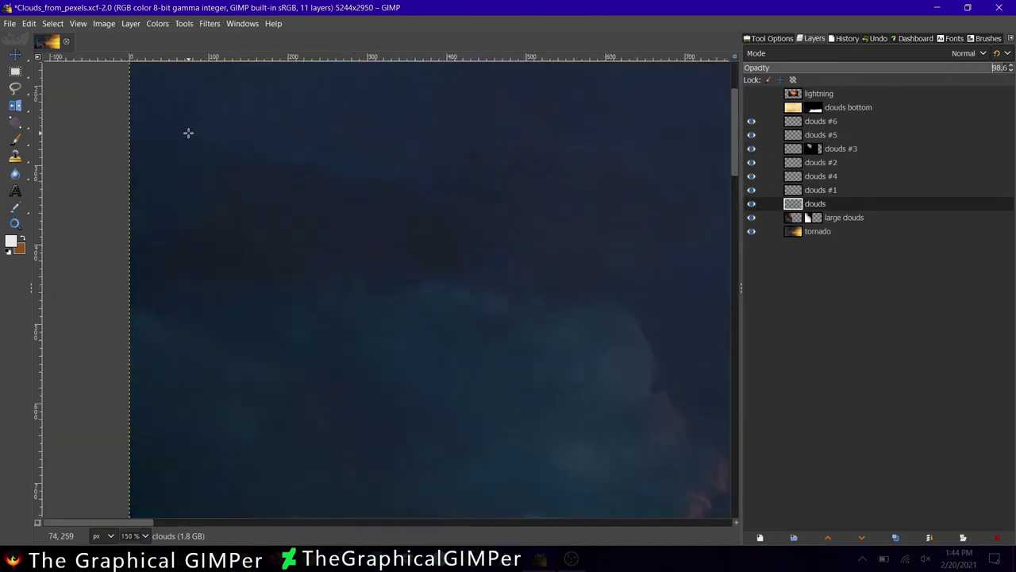
scroll(249, 143, down, 4)
scroll(318, 199, up, 1)
key(ctrl+s)
scroll(423, 278, down, 1)
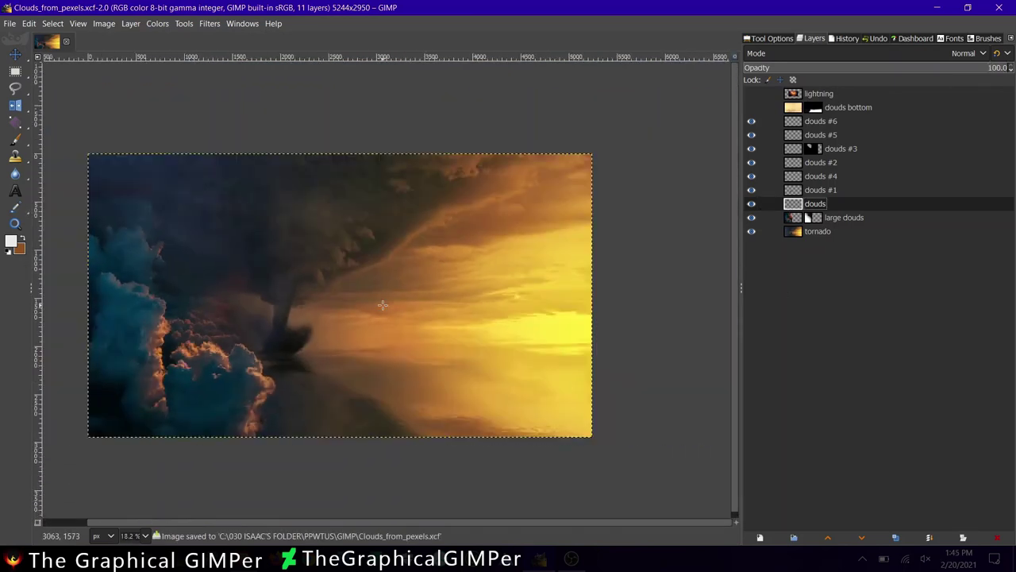
scroll(262, 278, up, 1)
click(751, 107)
- Fill the clouds bottom layer mask with black to hide the layer
click(796, 109)
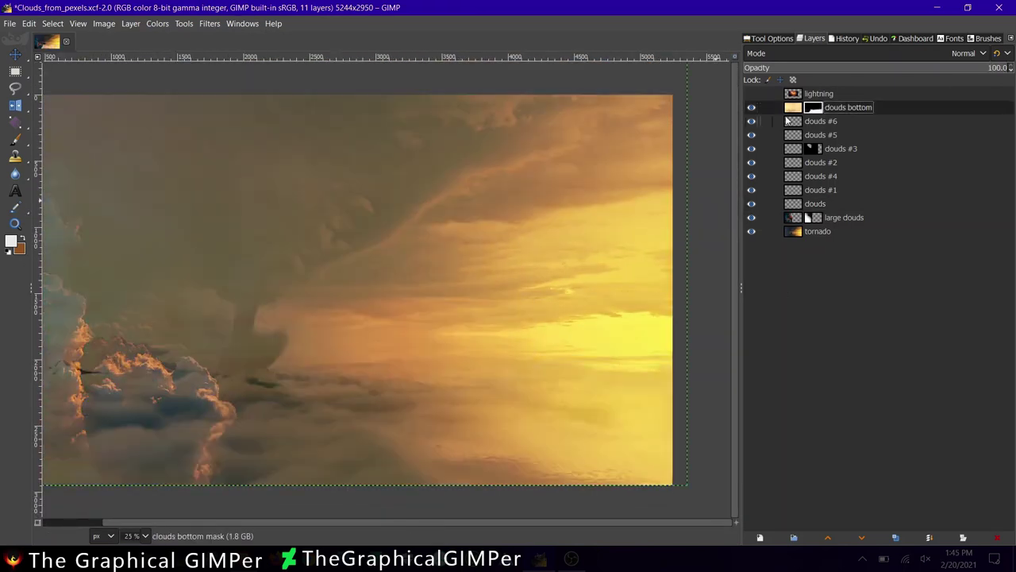
key(ctrl+period)
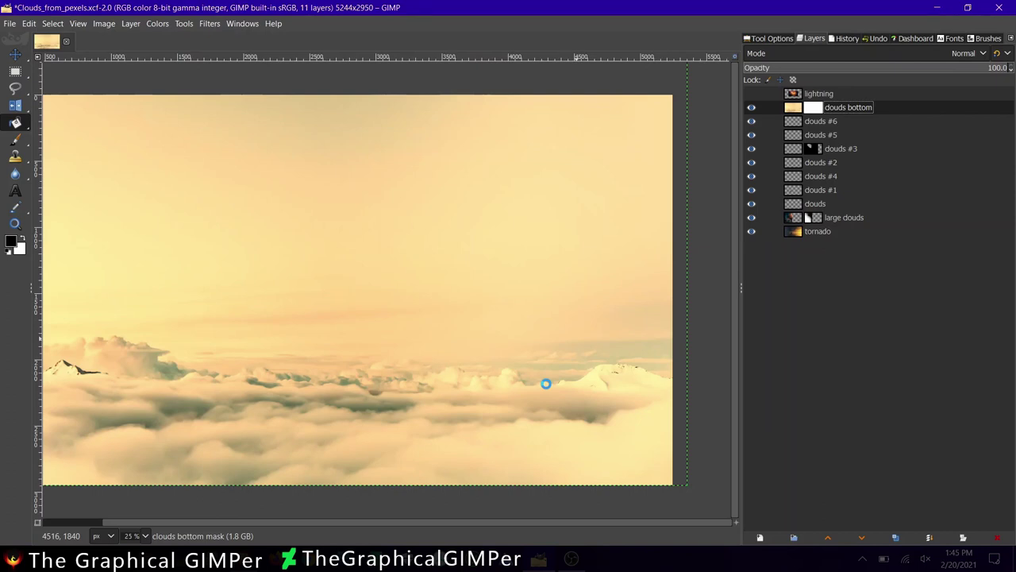
key(ctrl+comma)
click(794, 107)
- Paint white on the mask with a soft brush, revealing low clouds along the horizon and tornado base
key(m)
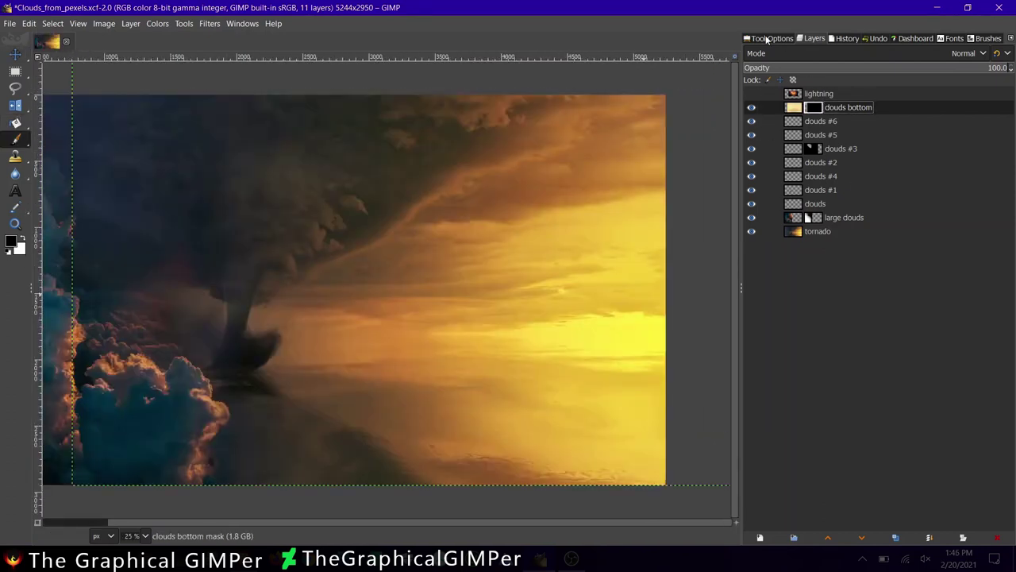
click(766, 39)
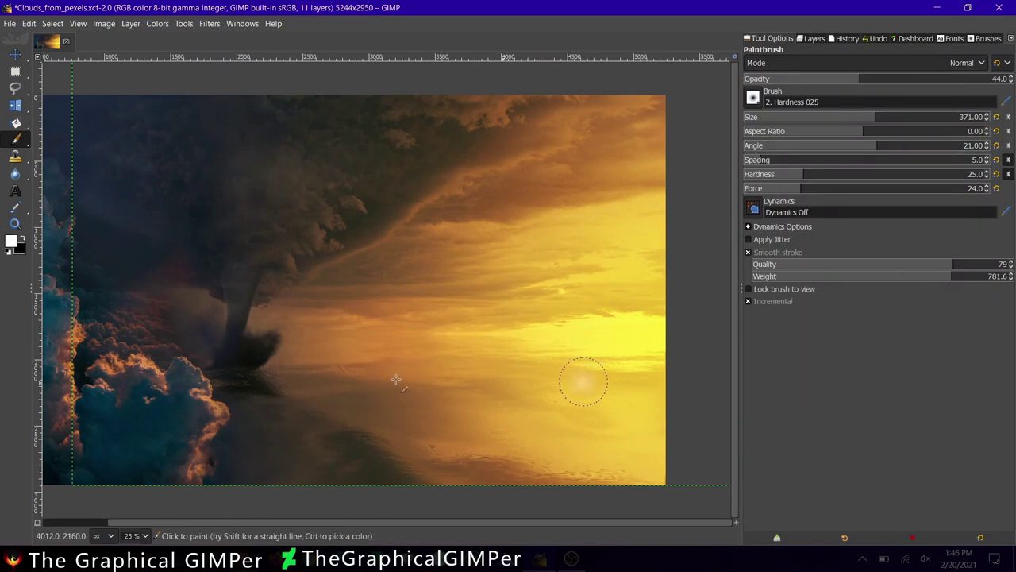
mouse_move(396, 379)
mouse_down()
mouse_move(756, 485)
mouse_move(544, 455)
mouse_move(310, 452)
mouse_up()
drag(480, 410, 406, 412)
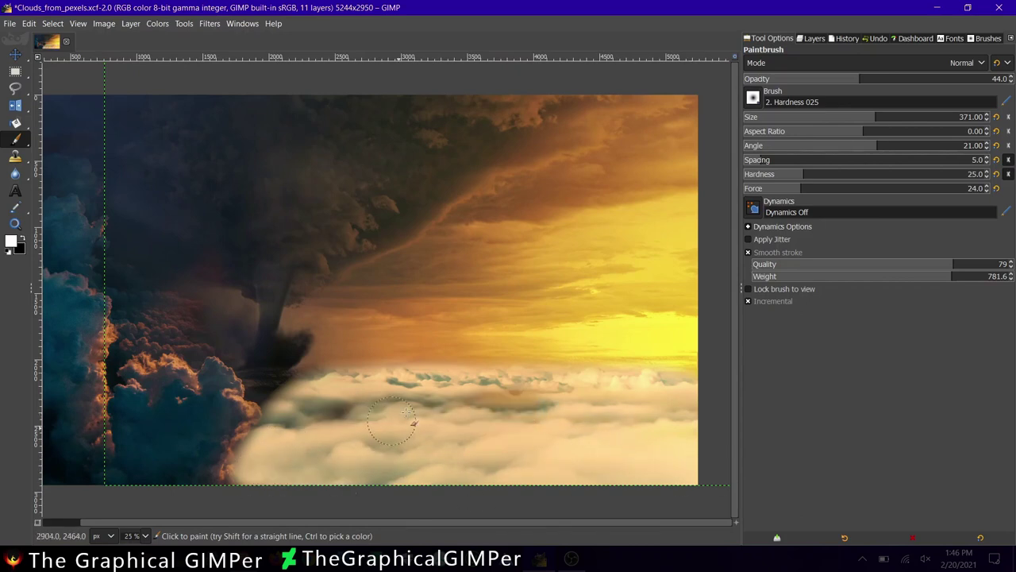
drag(607, 391, 341, 408)
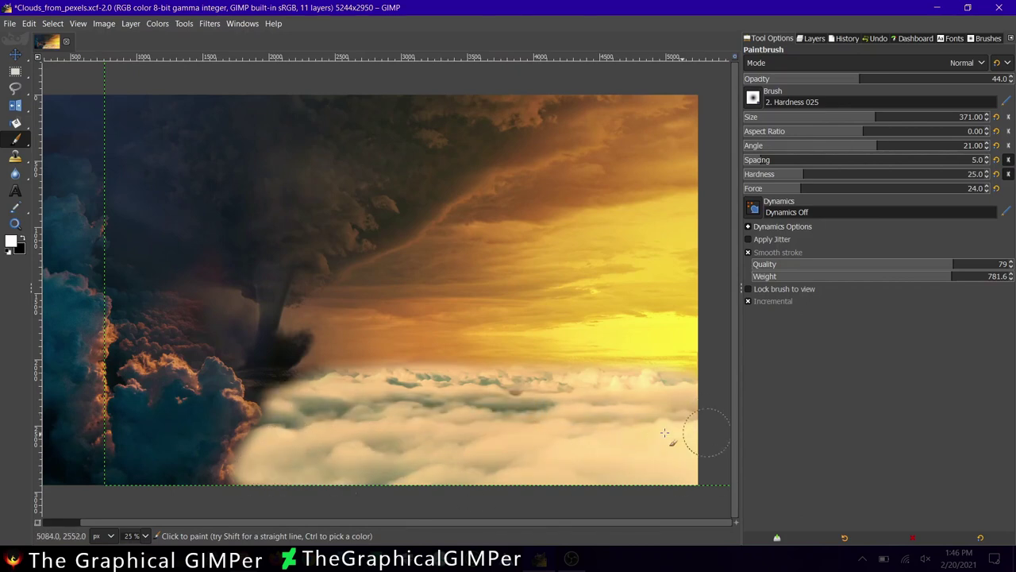
scroll(274, 432, up, 5)
mouse_move(397, 333)
mouse_down()
mouse_move(336, 424)
mouse_move(341, 274)
mouse_move(326, 330)
mouse_move(453, 420)
mouse_move(390, 358)
mouse_up()
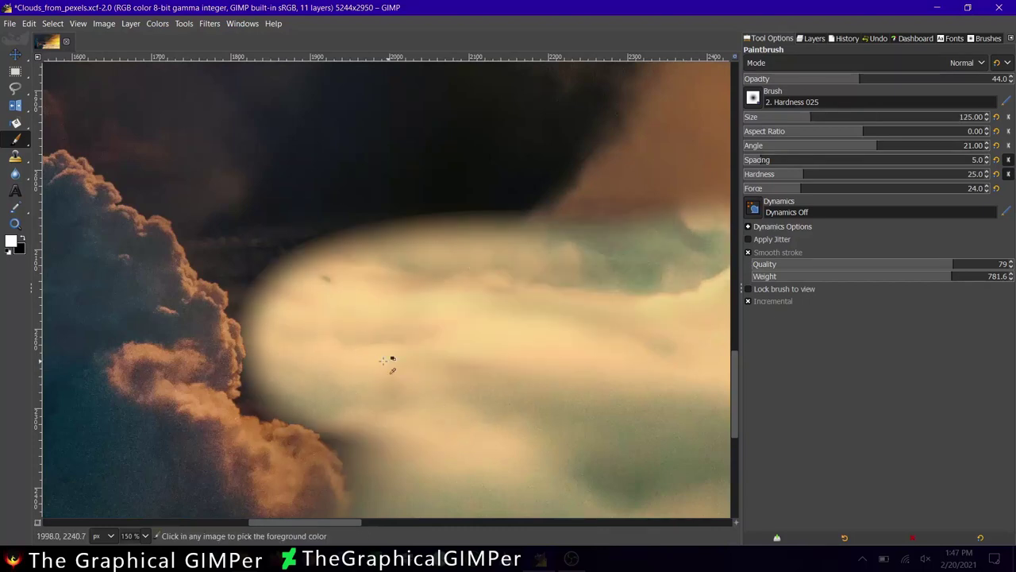
click(157, 23)
- Duplicate the clouds bottom layer
click(182, 53)
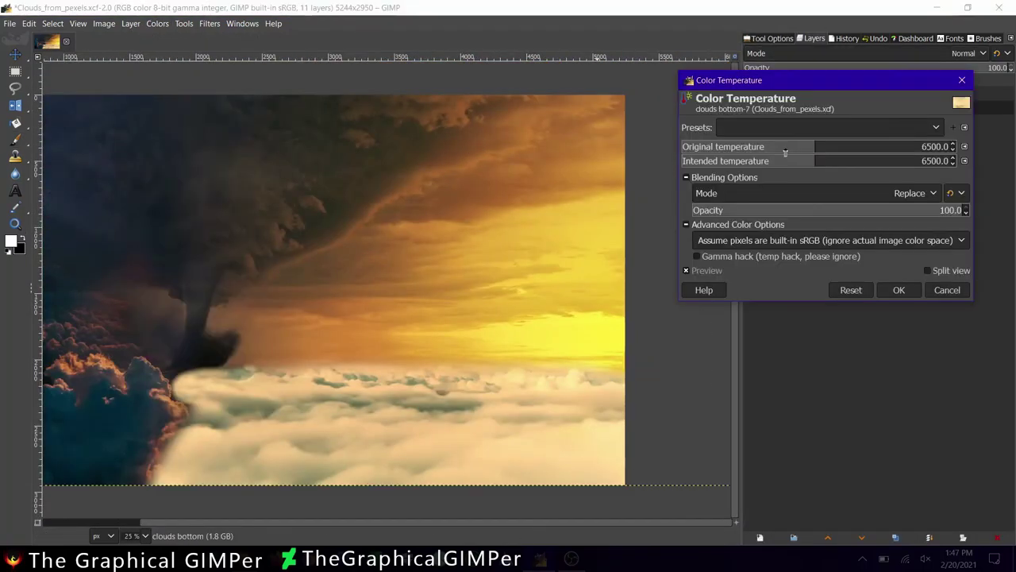
click(899, 290)
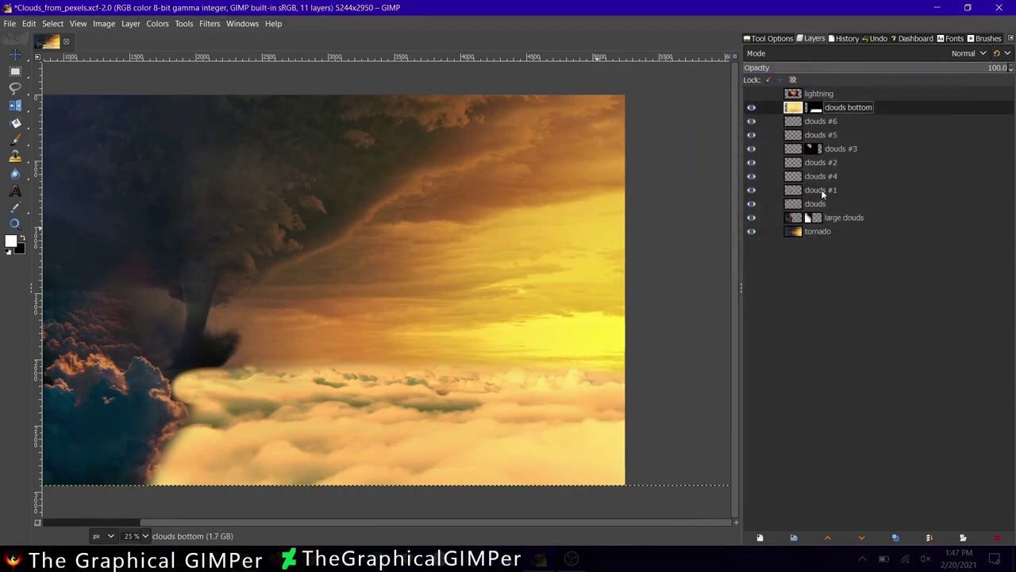
right_click(802, 120)
click(852, 240)
- Cool the clouds bottom copy to an intended temperature of 5673.9
click(158, 23)
click(183, 55)
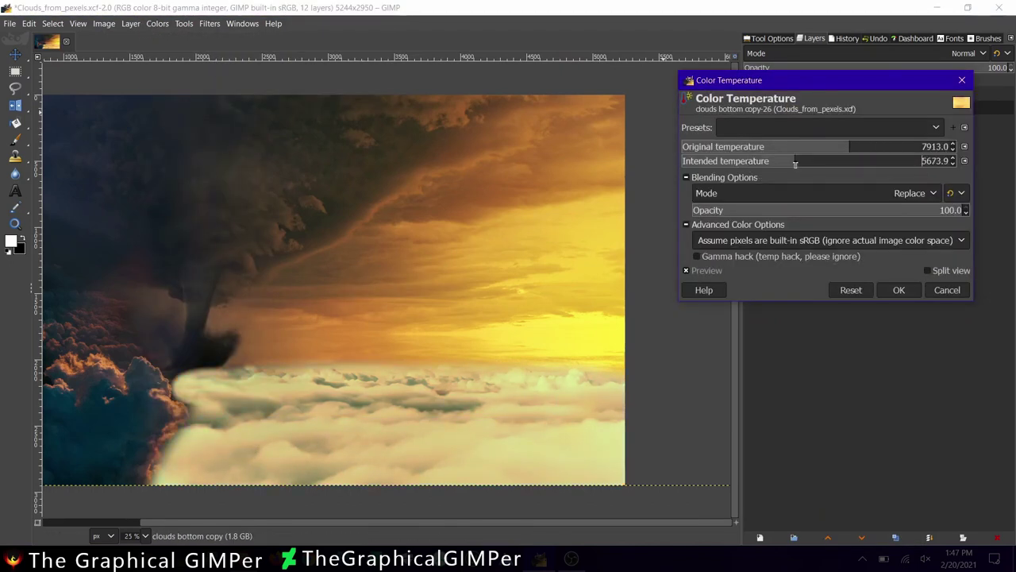
drag(795, 163, 781, 162)
click(820, 149)
click(899, 289)
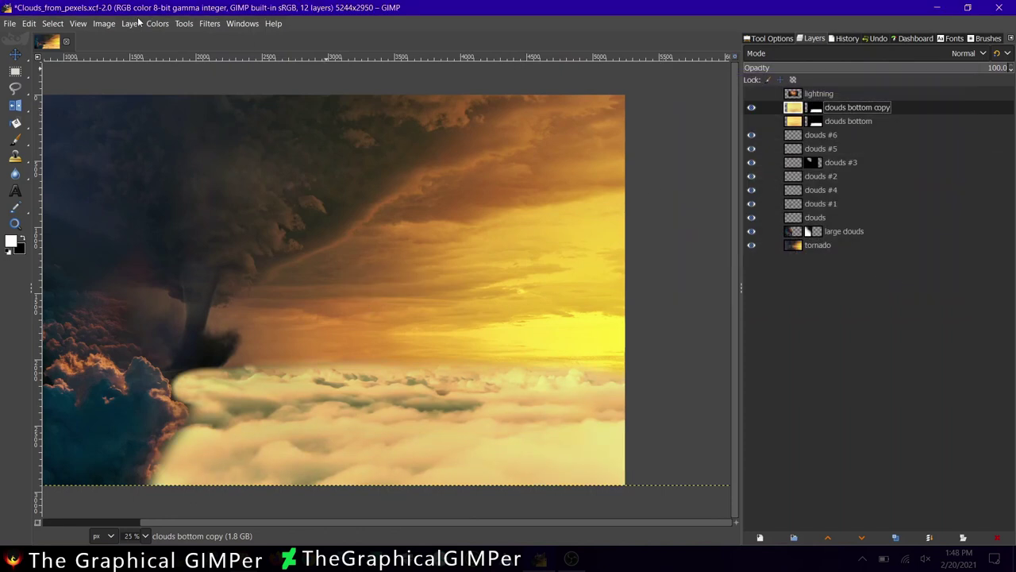
- Show the original clouds bottom layer and add a white layer mask to the copy
click(751, 107)
right_click(782, 109)
click(833, 366)
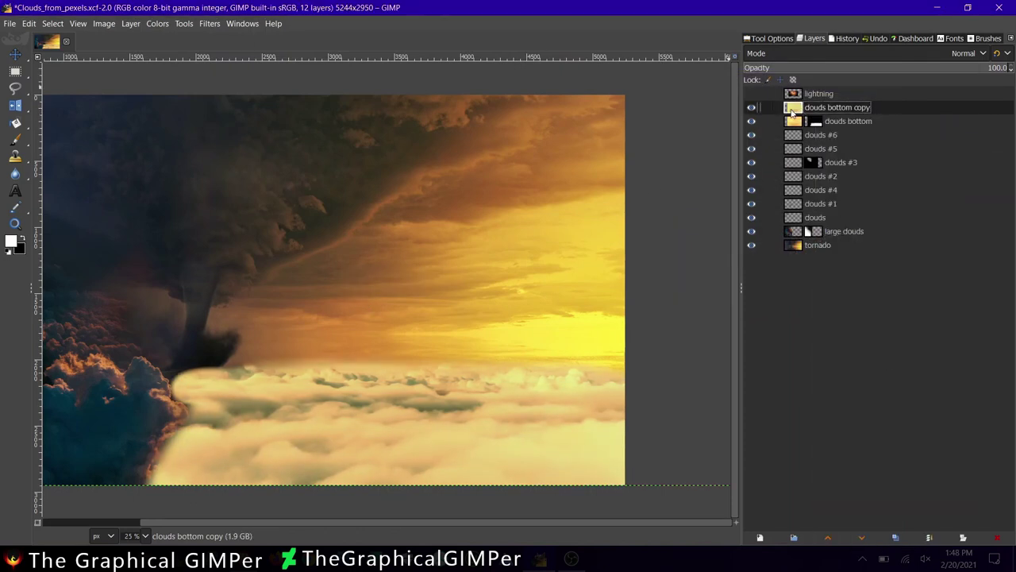
right_click(796, 111)
click(837, 352)
- Draw a gradient on the copy's mask from the cloud band's middle to the right edge
key(Return)
key(g)
drag(571, 395, 227, 407)
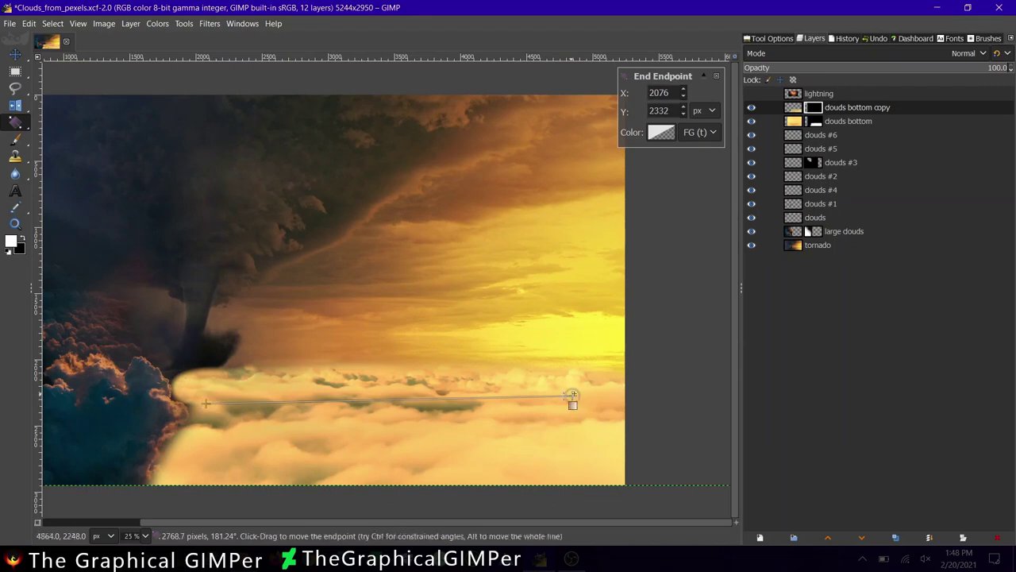
drag(572, 395, 608, 403)
drag(205, 404, 302, 408)
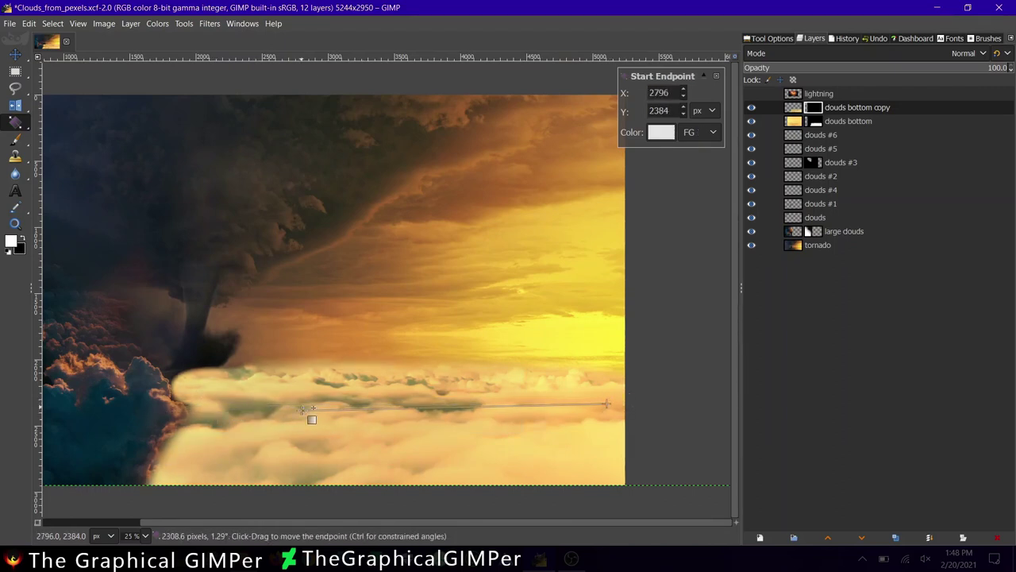
drag(606, 403, 625, 400)
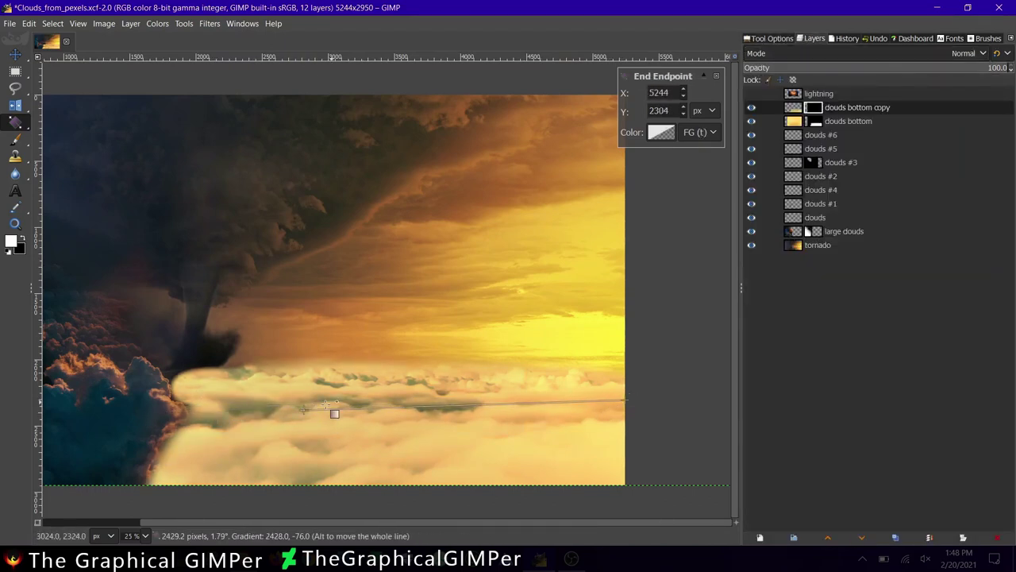
key(Return)
scroll(419, 344, down, 1)
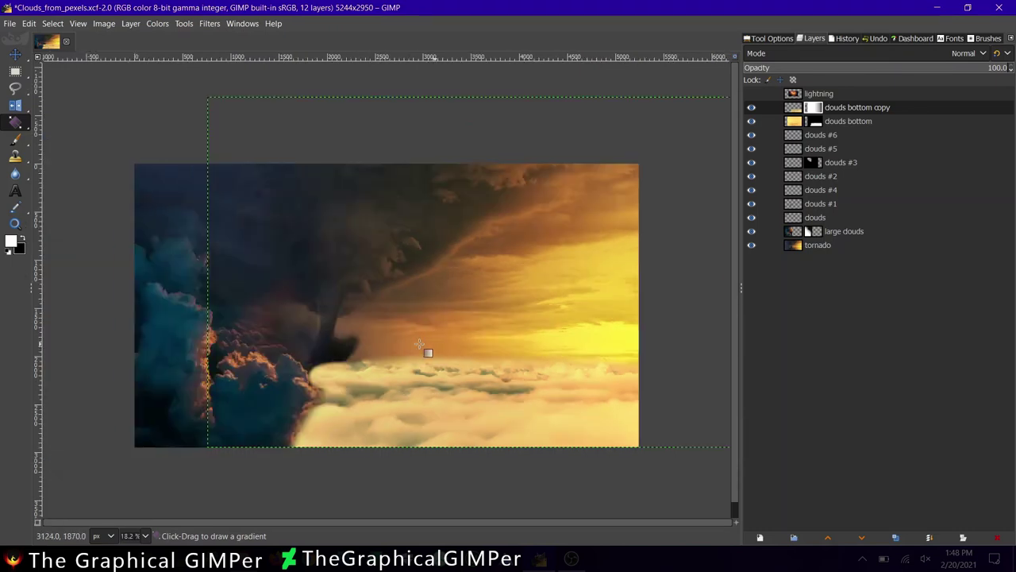
- Duplicate the large clouds layer and move the copy down and left
click(797, 233)
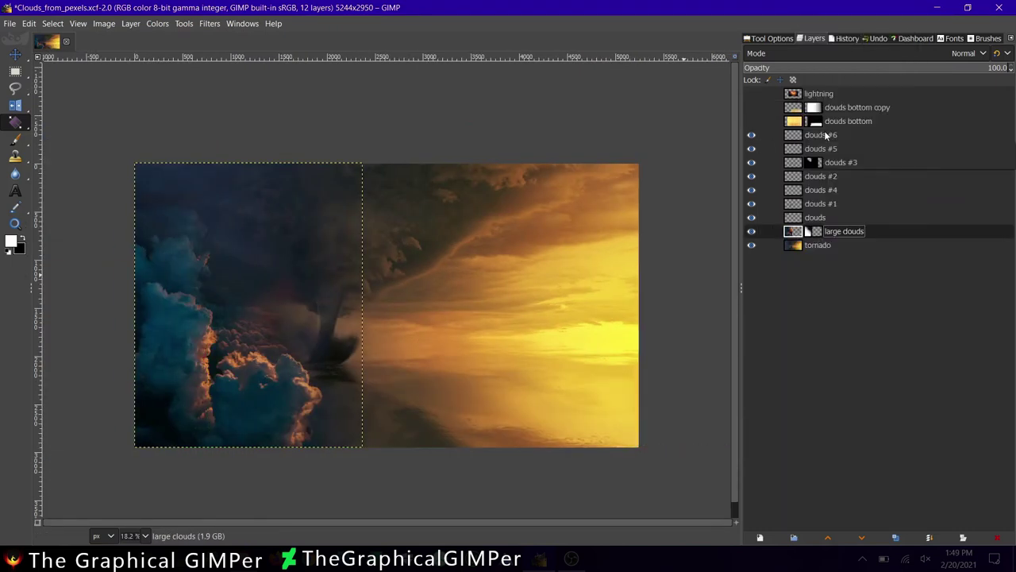
right_click(797, 232)
click(841, 136)
key(m)
mouse_move(197, 325)
mouse_down()
mouse_move(182, 352)
mouse_move(182, 394)
mouse_up()
- Set the large clouds copy's opacity to 56.4 and slide it further left
click(856, 68)
drag(856, 68, 892, 68)
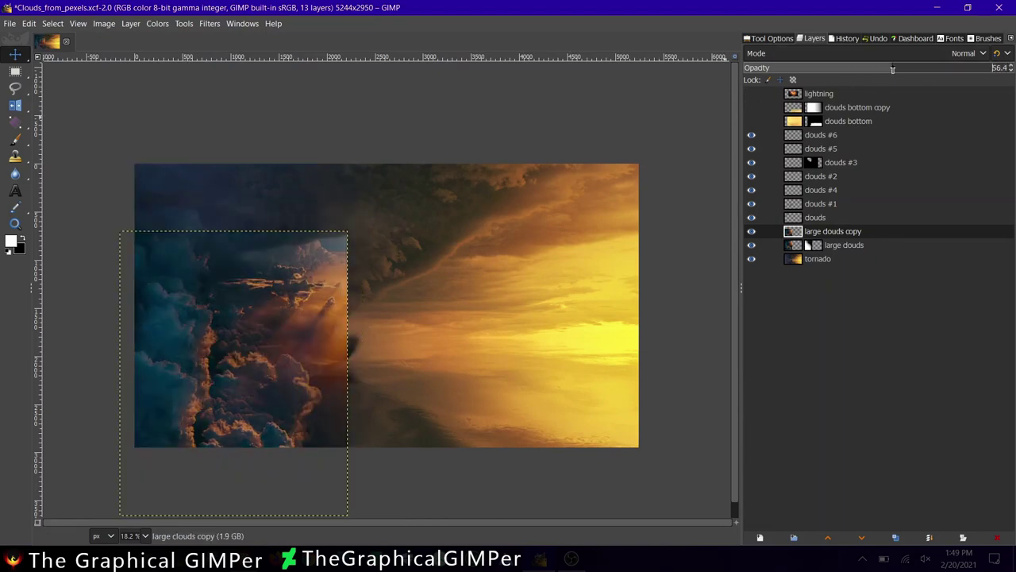
drag(333, 362, 311, 360)
drag(892, 69, 1012, 69)
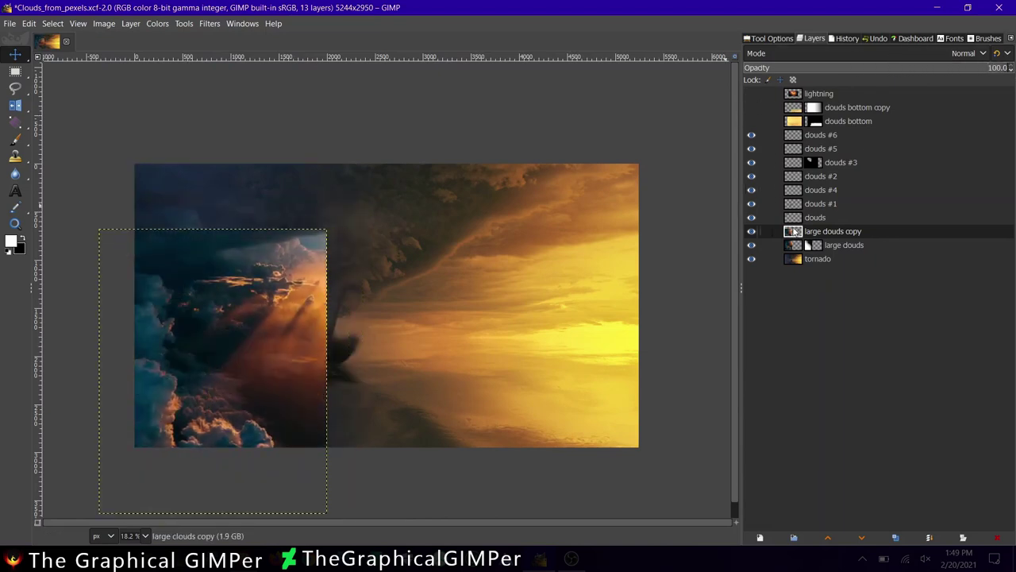
- Add a black mask to the large clouds copy and paint back orange-lit cloud edges at lower left
right_click(826, 231)
click(824, 243)
click(832, 343)
key(p)
scroll(136, 425, up, 2)
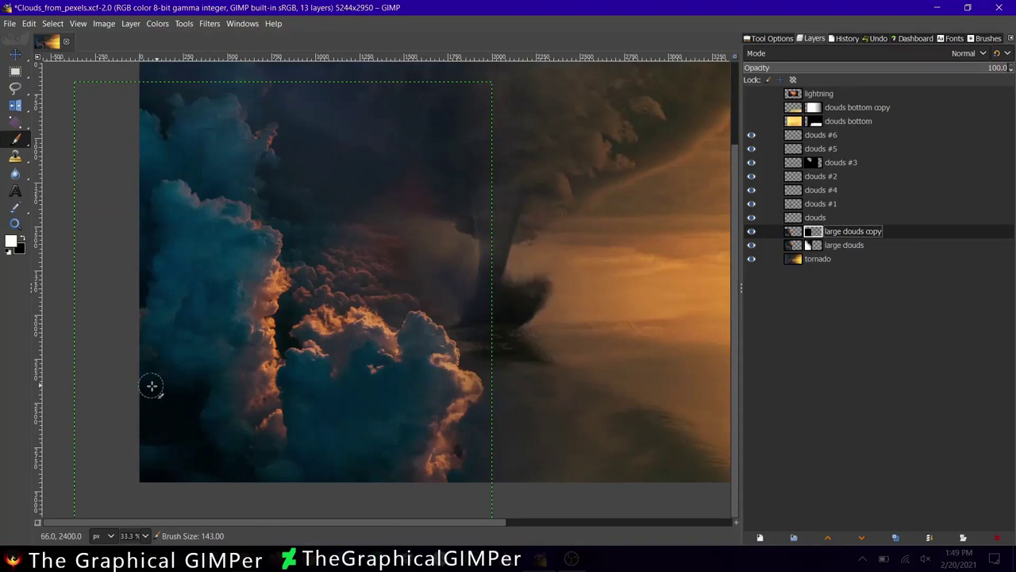
click(770, 38)
click(812, 38)
click(770, 38)
click(811, 38)
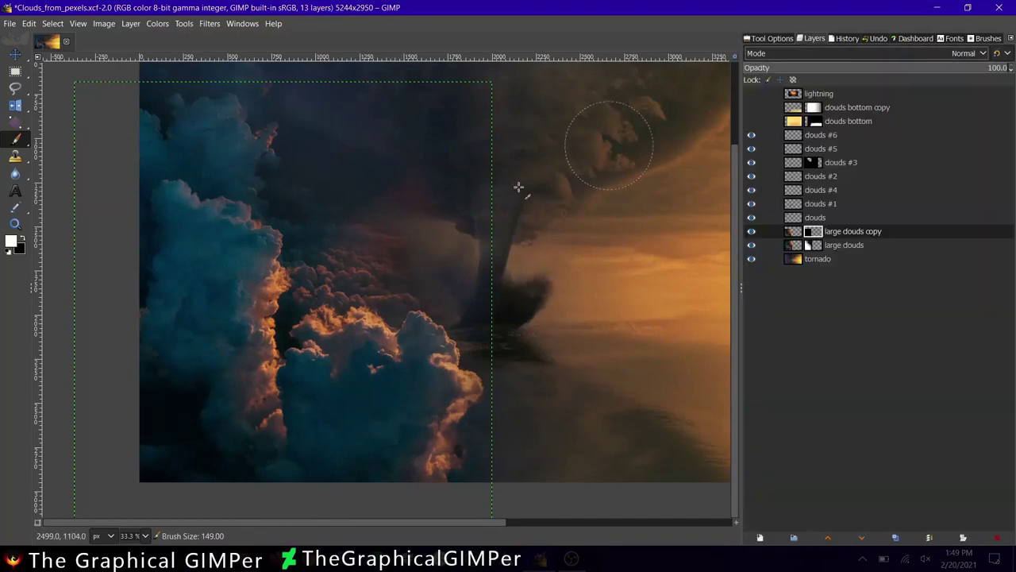
mouse_move(171, 373)
mouse_down()
mouse_move(195, 465)
mouse_move(204, 390)
mouse_move(154, 351)
mouse_move(177, 490)
mouse_up()
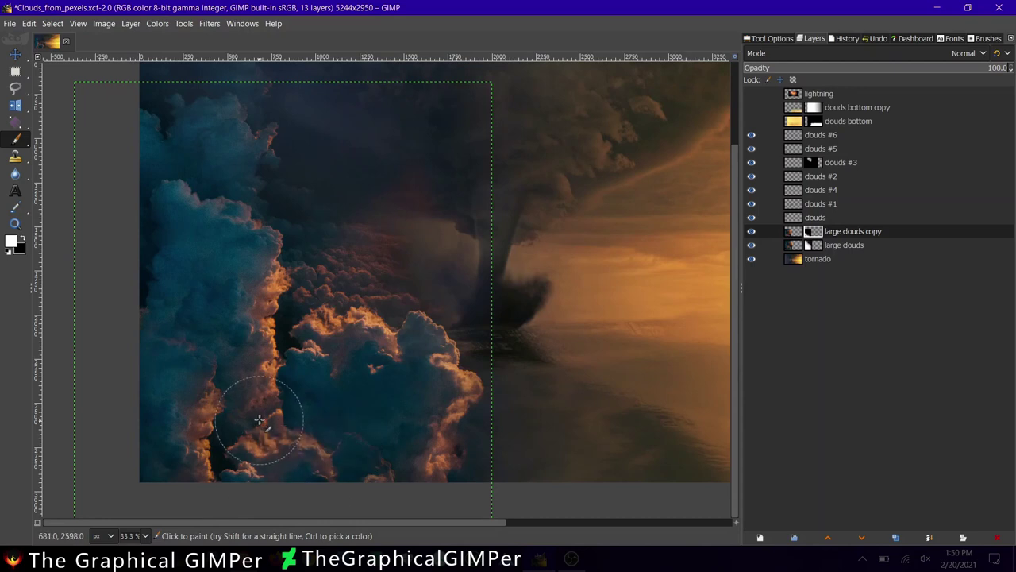
- Paint out the reddish glow in the left clouds and raise the copy's opacity to 81.4
scroll(259, 419, up, 3)
scroll(268, 318, down, 2)
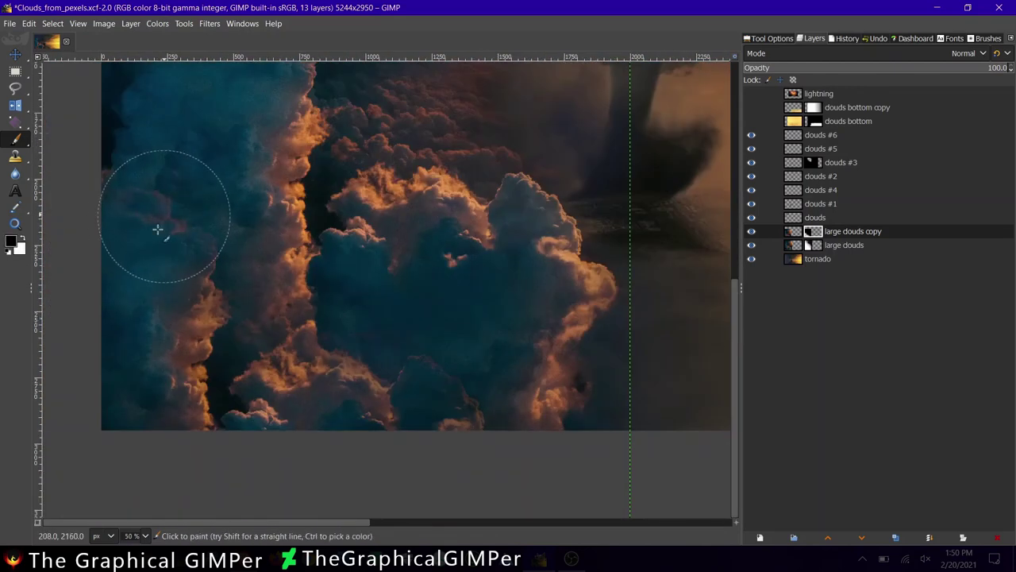
drag(157, 230, 180, 231)
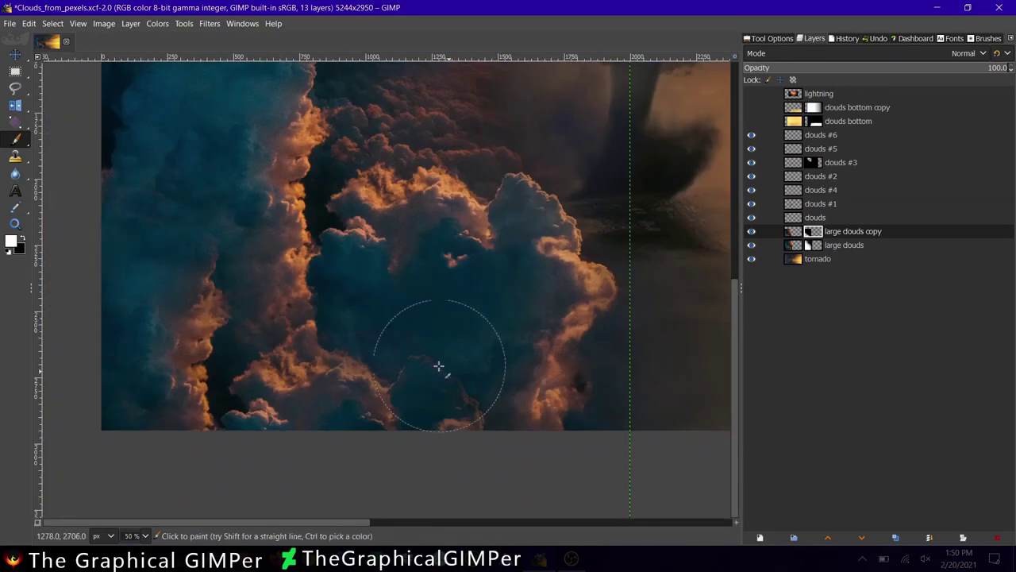
click(768, 38)
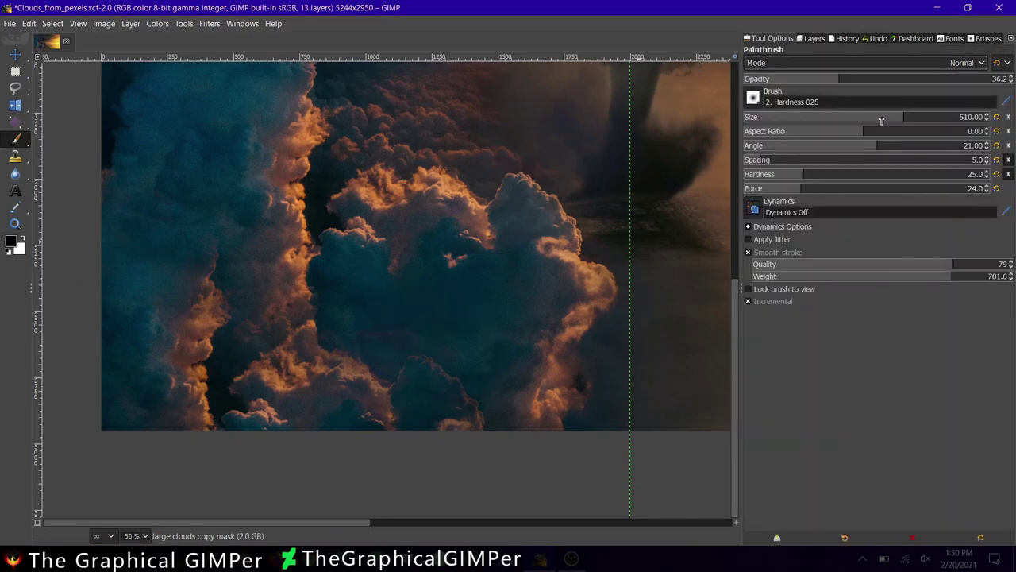
scroll(238, 399, down, 2)
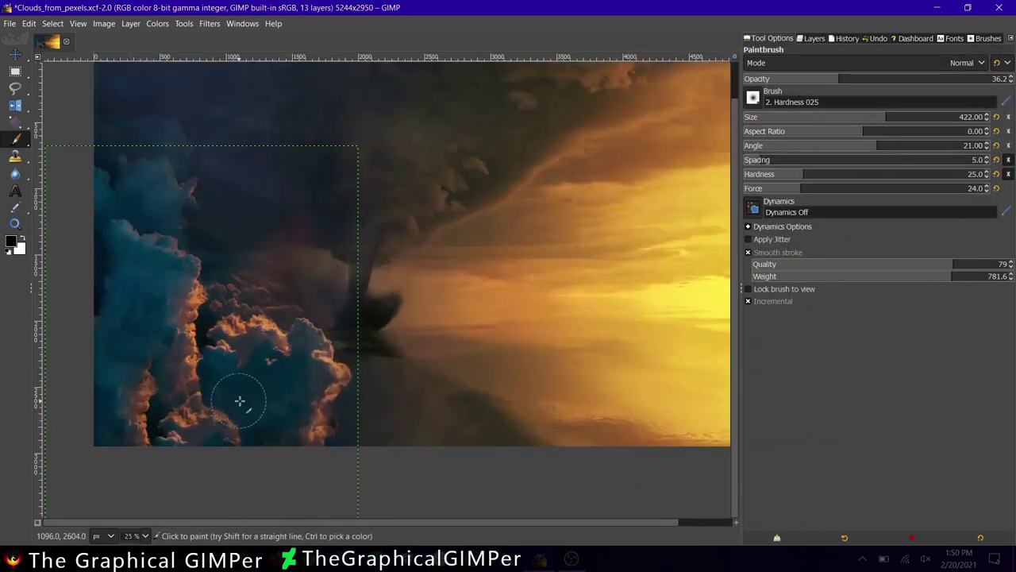
click(811, 38)
drag(869, 74, 958, 71)
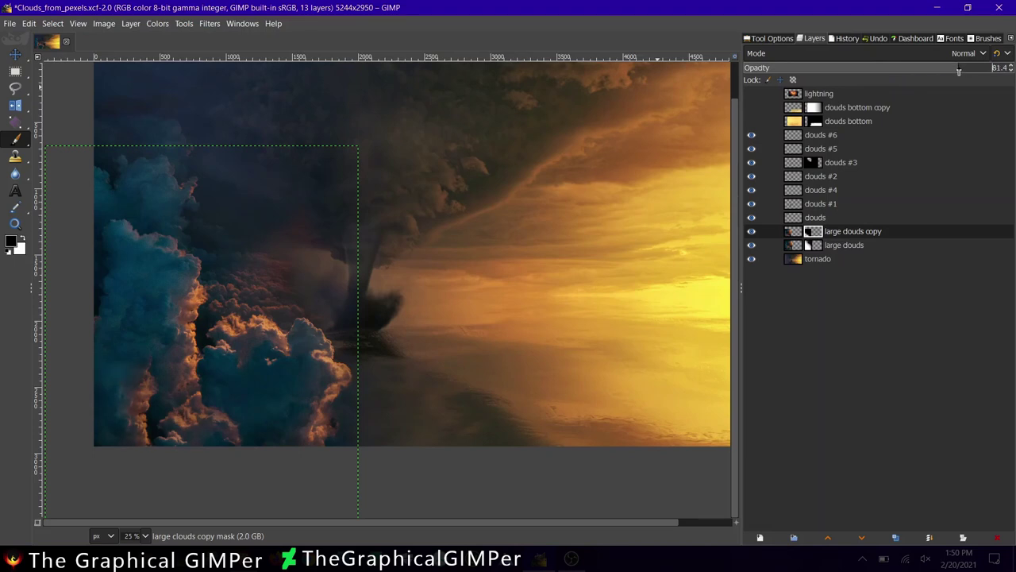
click(818, 259)
- Delete the lightning group and its layers
scroll(215, 302, up, 2)
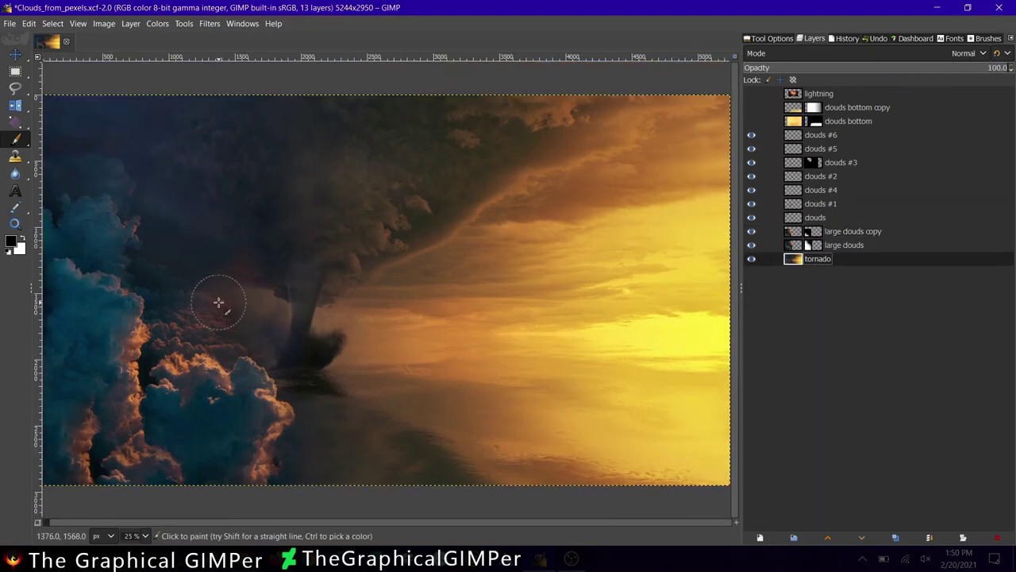
scroll(120, 442, up, 1)
scroll(119, 442, down, 2)
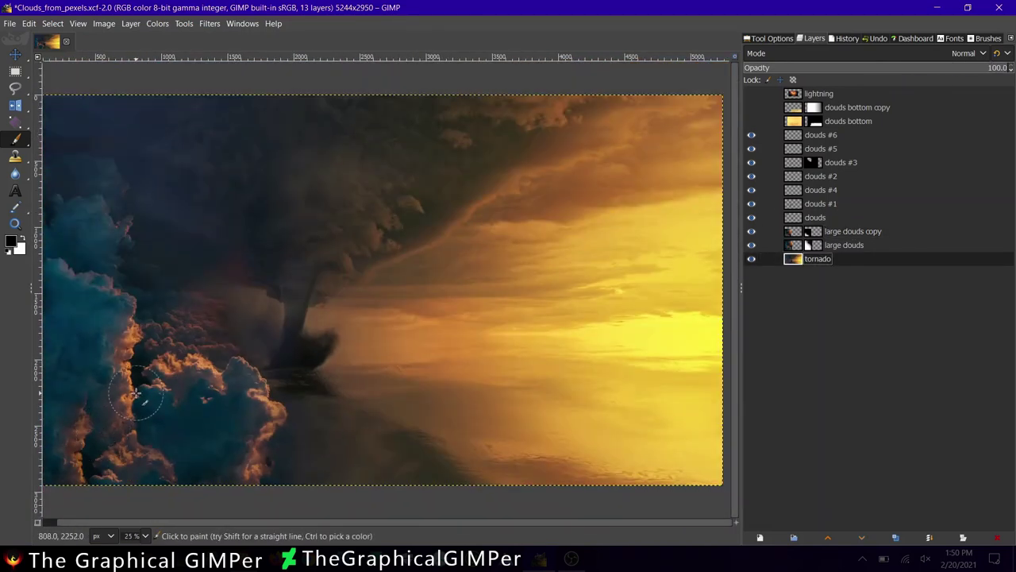
click(751, 93)
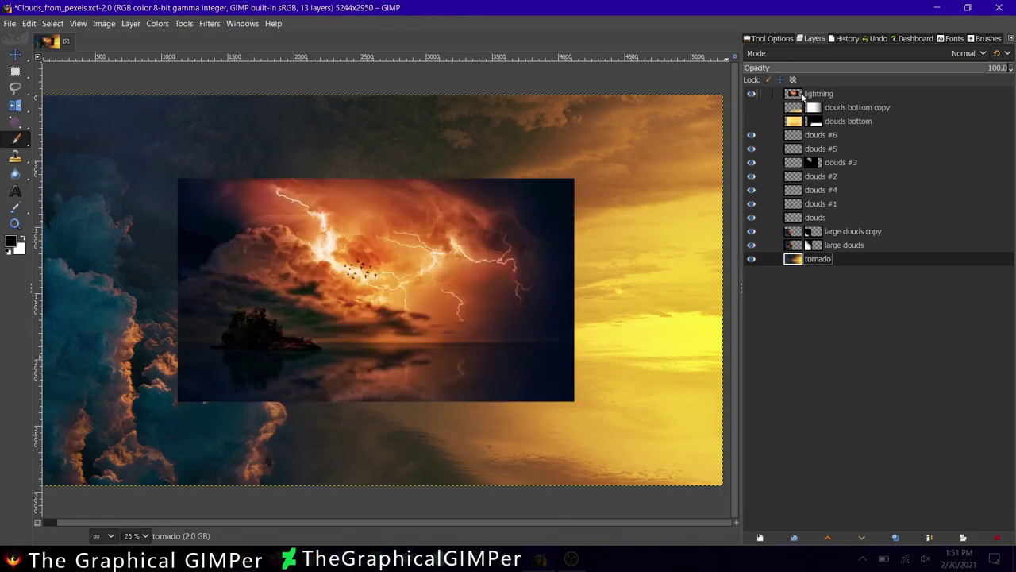
click(803, 95)
click(997, 538)
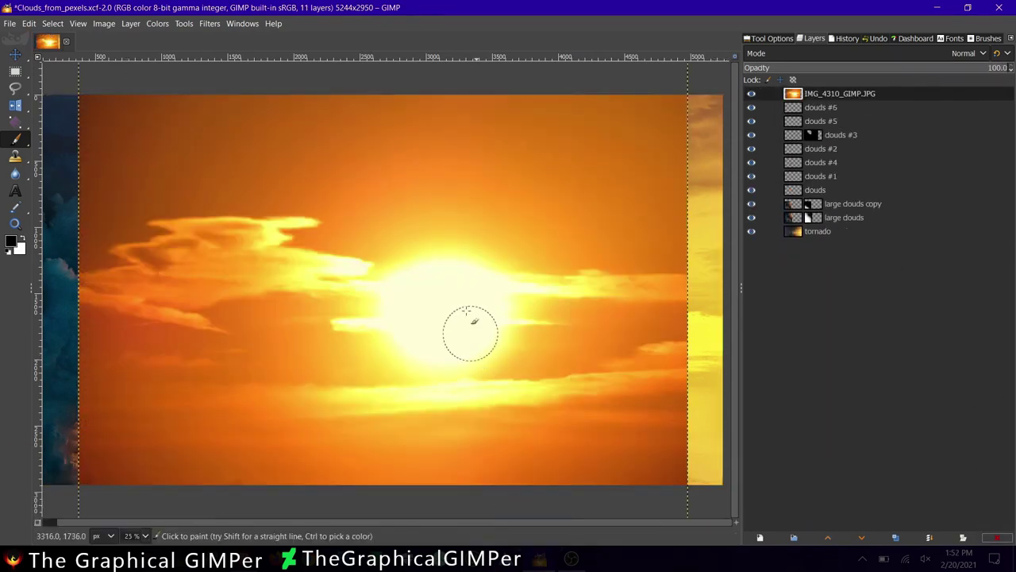
- Scale the sunset photo layer down to a smaller size
key(shift+s)
click(295, 322)
key(minus)
mouse_move(265, 304)
mouse_down()
mouse_move(510, 320)
mouse_move(513, 311)
mouse_up()
click(699, 146)
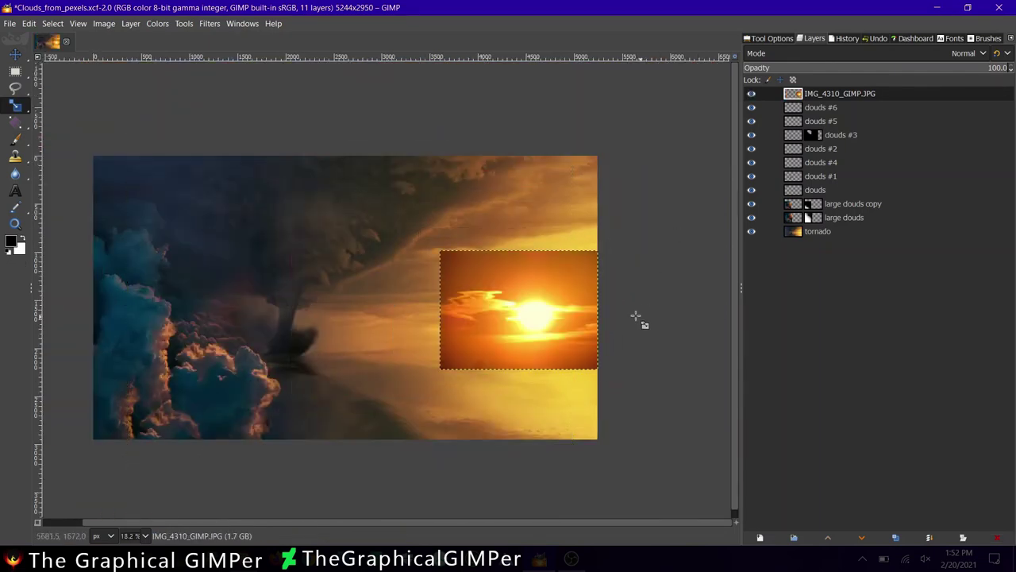
scroll(589, 313, up, 3)
- Add a white mask to the sunset layer and fade its top and bottom edges with black
right_click(797, 93)
click(822, 332)
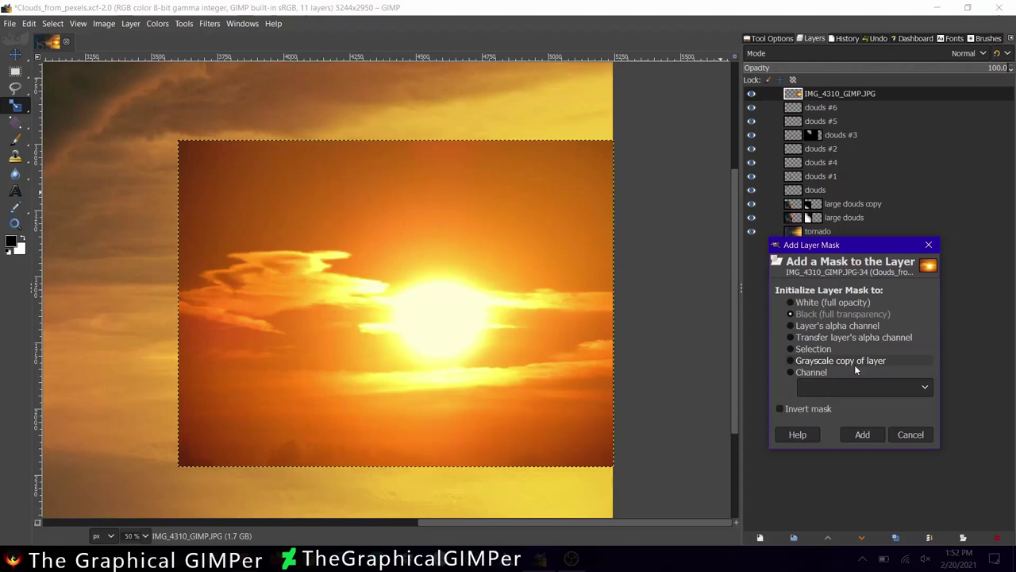
click(862, 434)
key(x)
drag(389, 456, 613, 464)
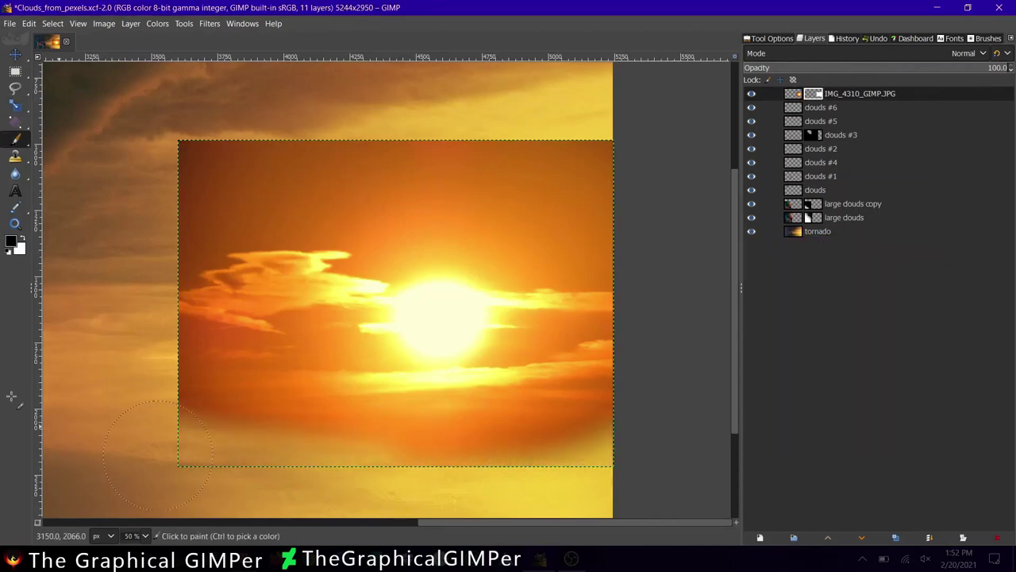
click(613, 152)
shift+click(182, 157)
- Fade the sunset layer's left and bottom edges further on its mask
shift+click(179, 460)
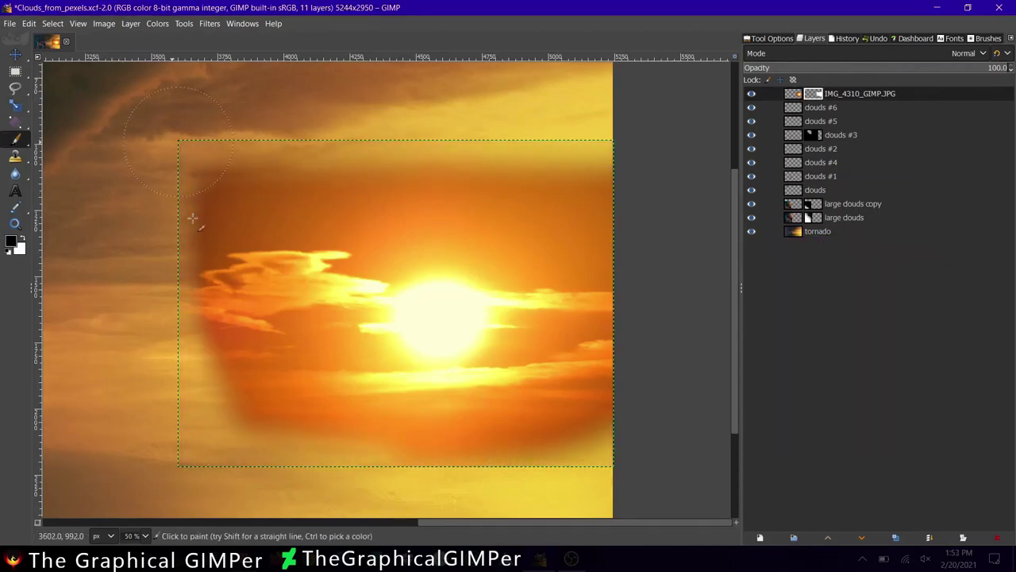
scroll(199, 220, up, 2)
scroll(674, 291, down, 2)
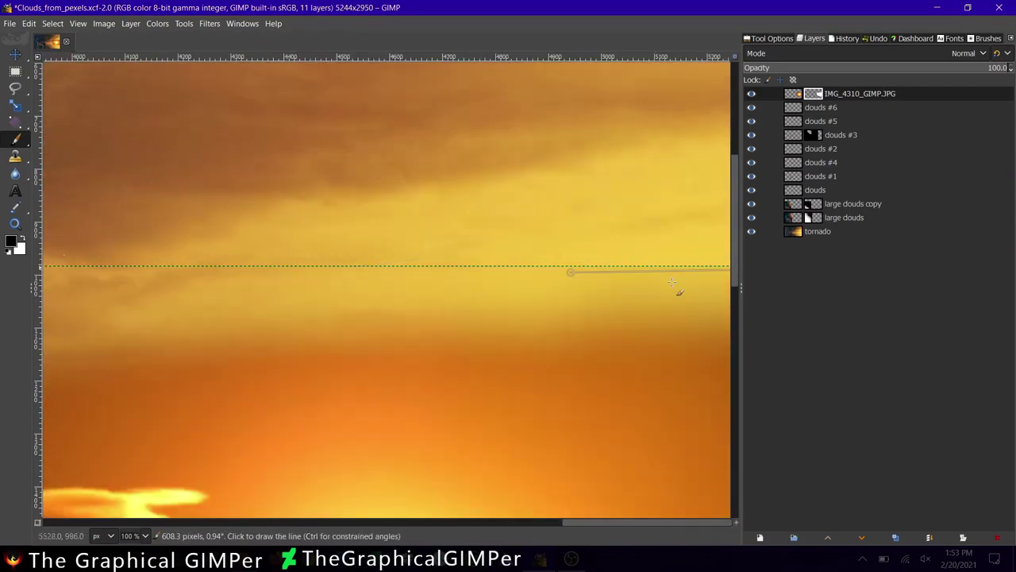
scroll(490, 268, down, 1)
drag(461, 488, 528, 475)
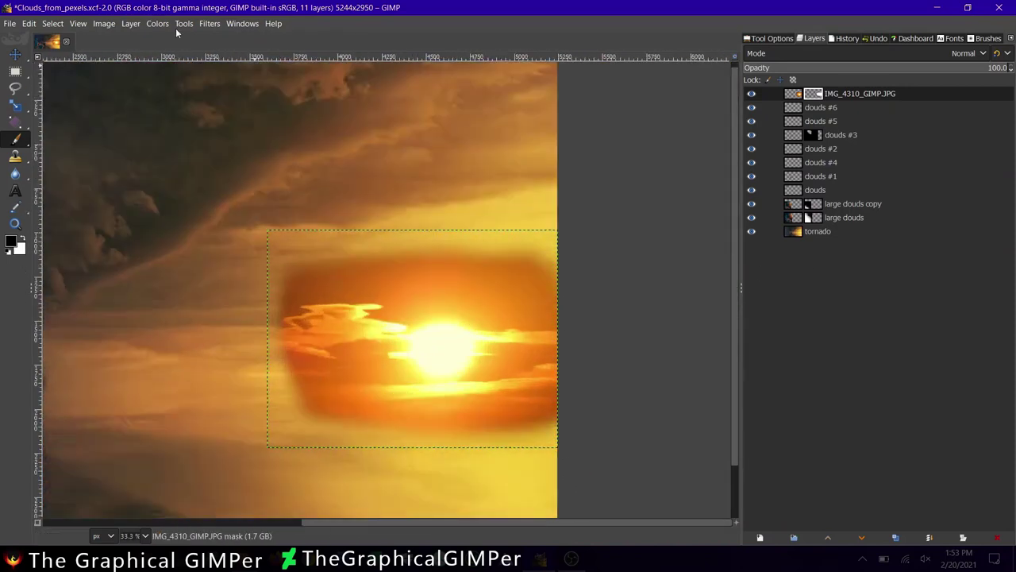
click(157, 23)
- Shift the sunset photo's hue toward yellow, about 15, with Hue-Saturation
click(157, 23)
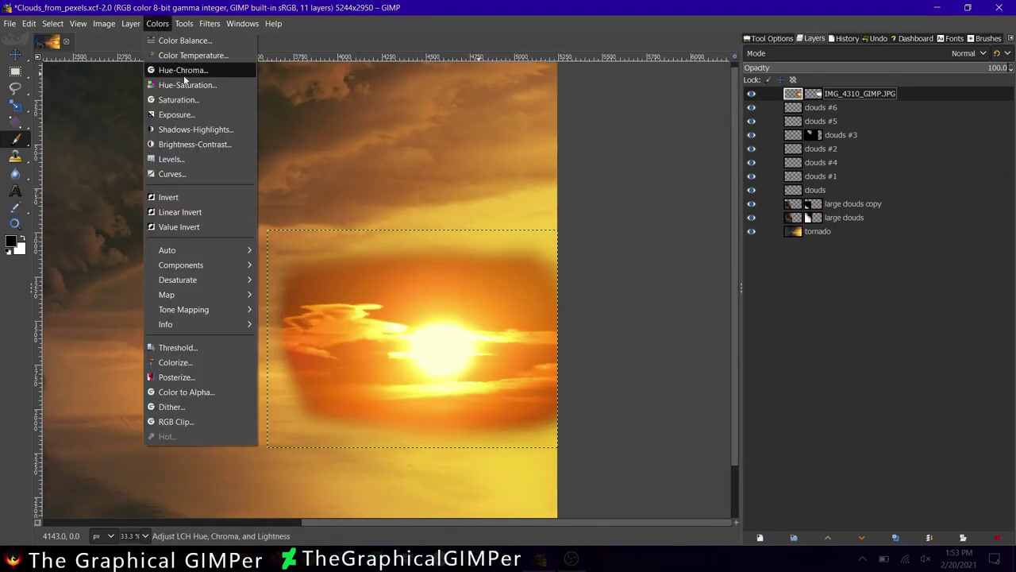
click(193, 54)
drag(830, 147, 802, 147)
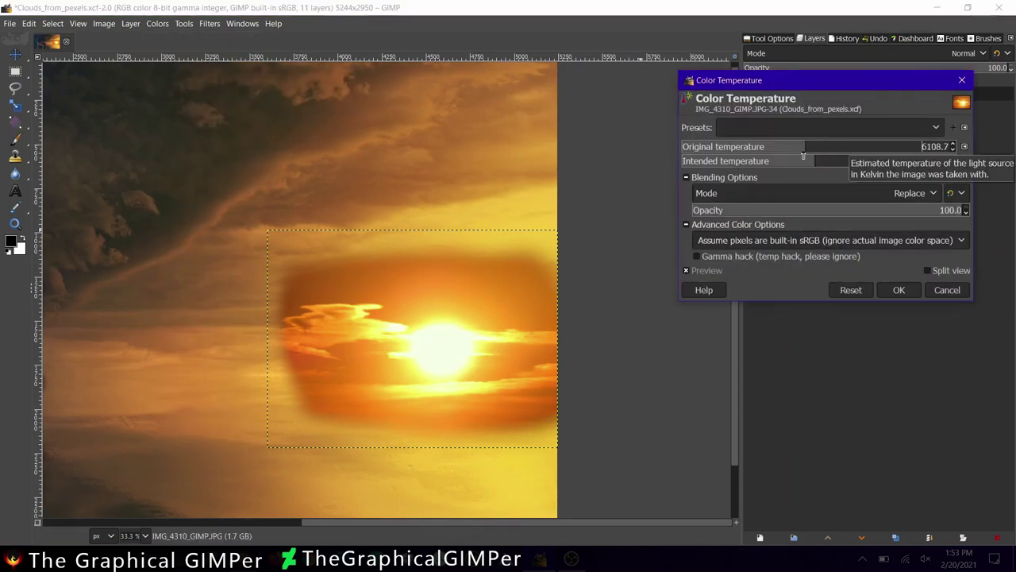
click(947, 290)
click(157, 23)
click(192, 85)
mouse_move(829, 275)
mouse_down()
mouse_move(865, 306)
mouse_move(804, 294)
mouse_move(903, 293)
mouse_up()
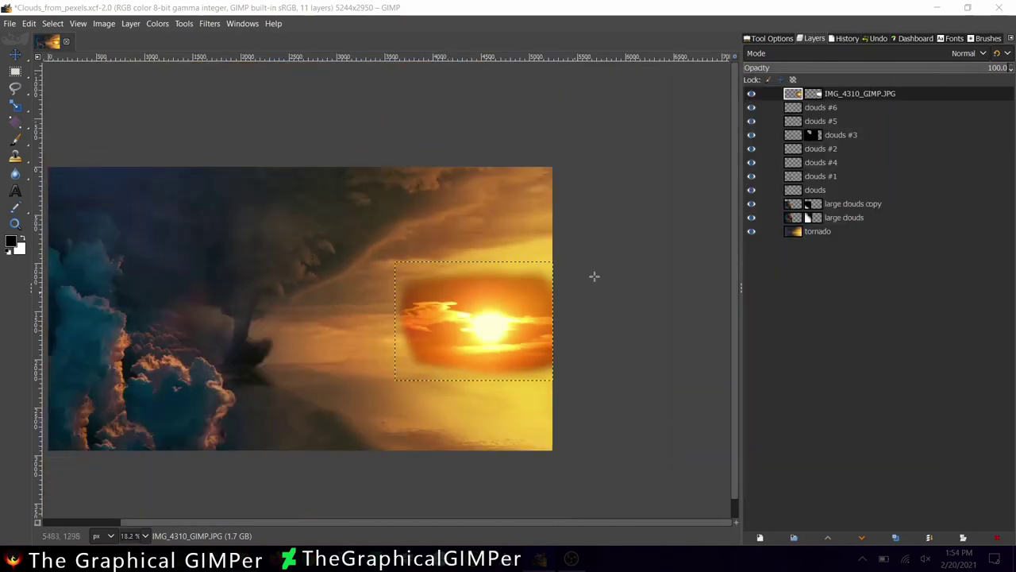
- Set the sunset layer to Screen mode at 100% opacity and zoom in on the sun
click(968, 53)
click(835, 194)
drag(873, 68, 1012, 67)
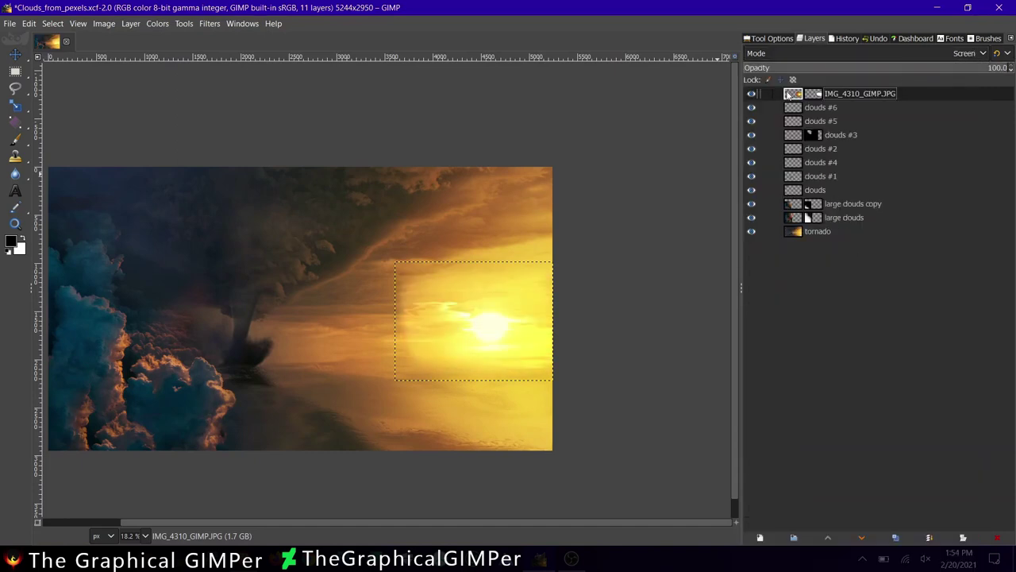
key(plus)
key(plus)
key(plus)
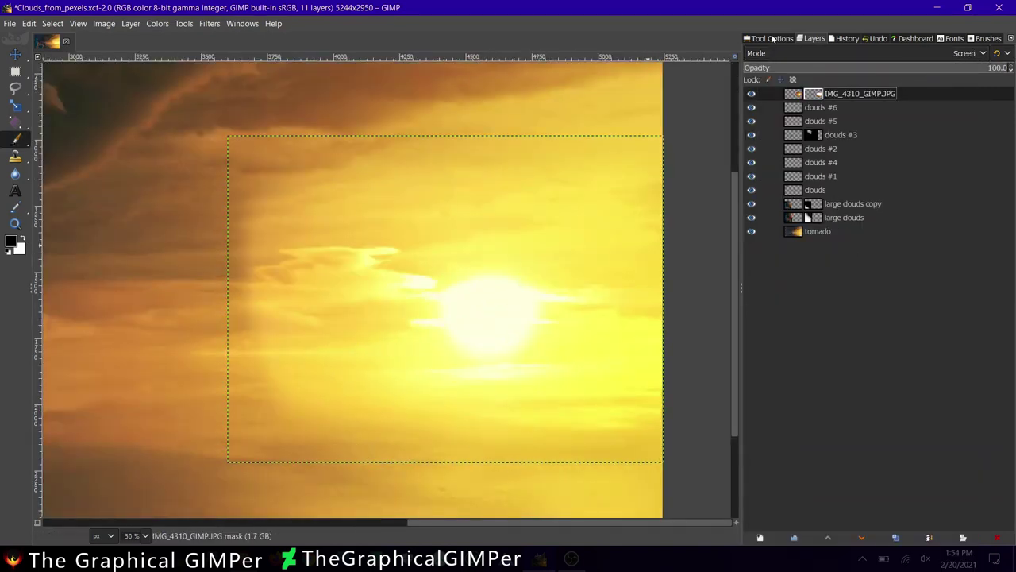
click(772, 38)
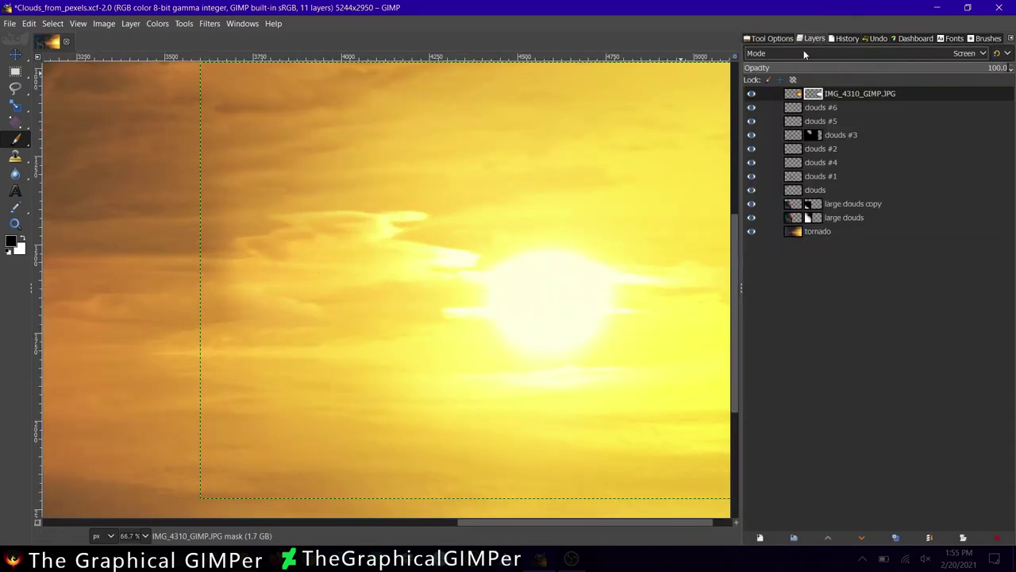
click(812, 38)
right_click(794, 108)
- Add a new clouds #7 layer and choose a cloud-shaped brush
click(825, 194)
click(915, 353)
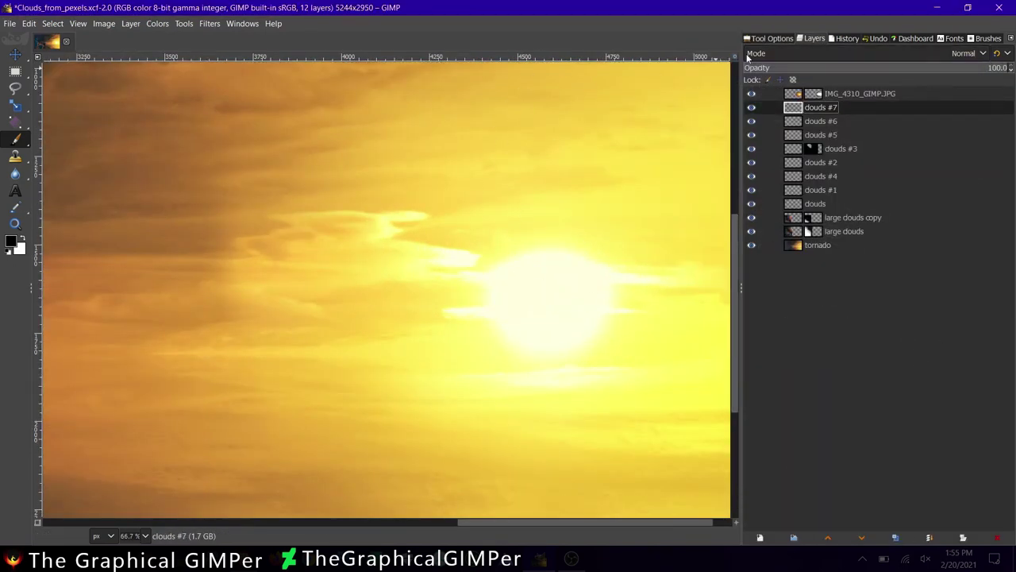
click(989, 38)
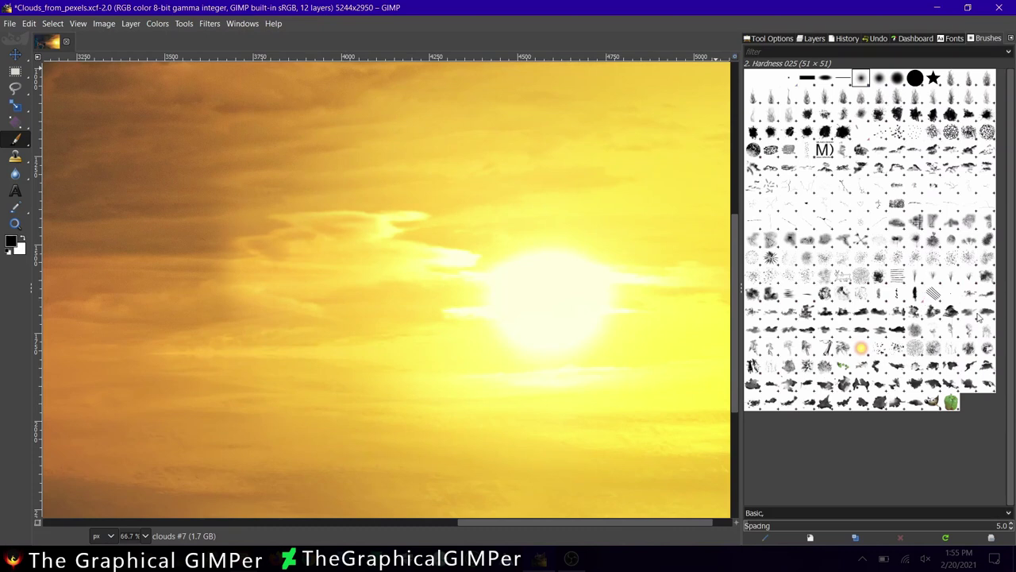
click(839, 332)
- Sample light yellow and orange tones from the sky as painting colours
click(770, 38)
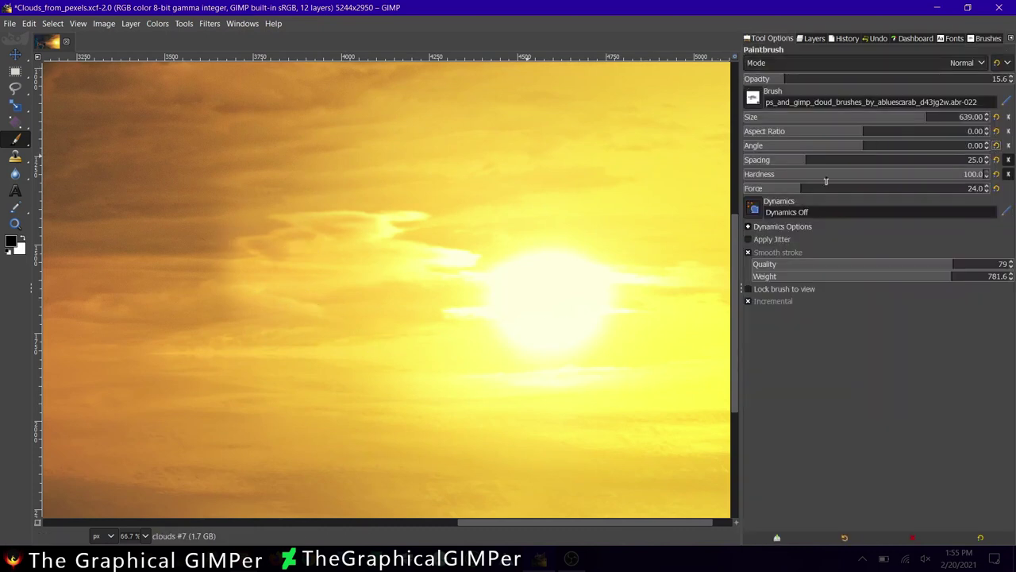
ctrl+click(375, 254)
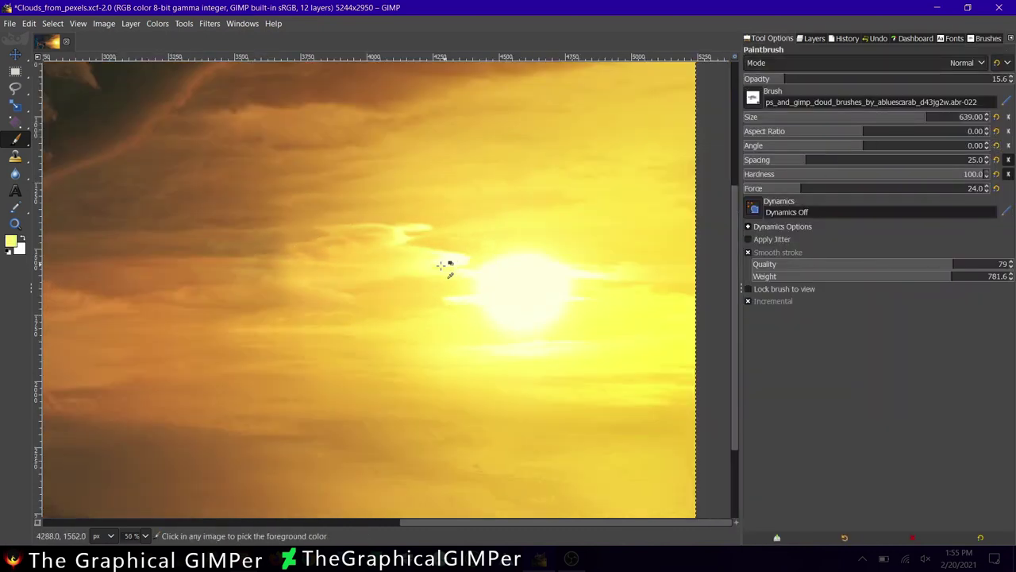
ctrl+scroll(444, 267, up, 1)
ctrl+click(288, 307)
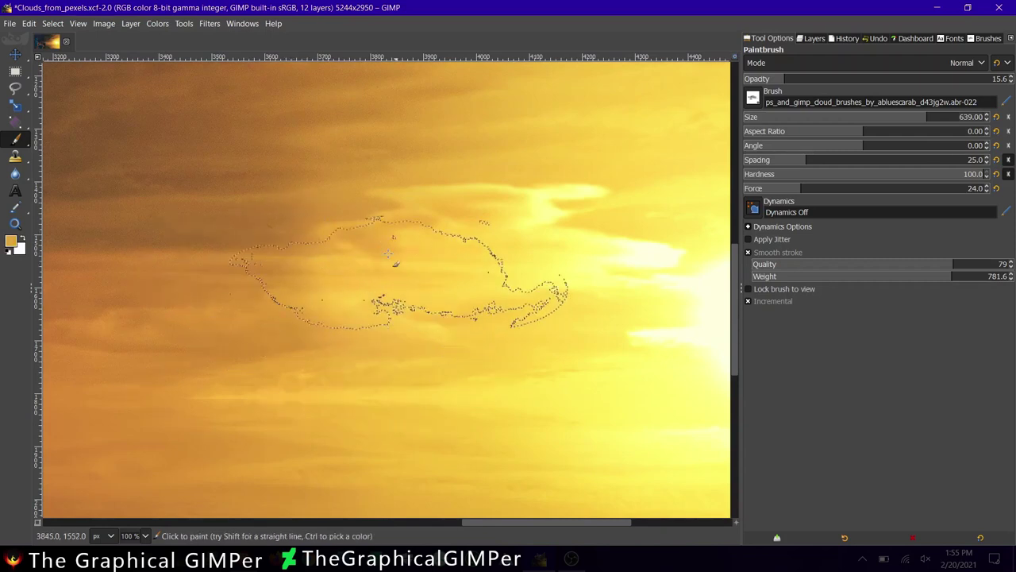
click(812, 38)
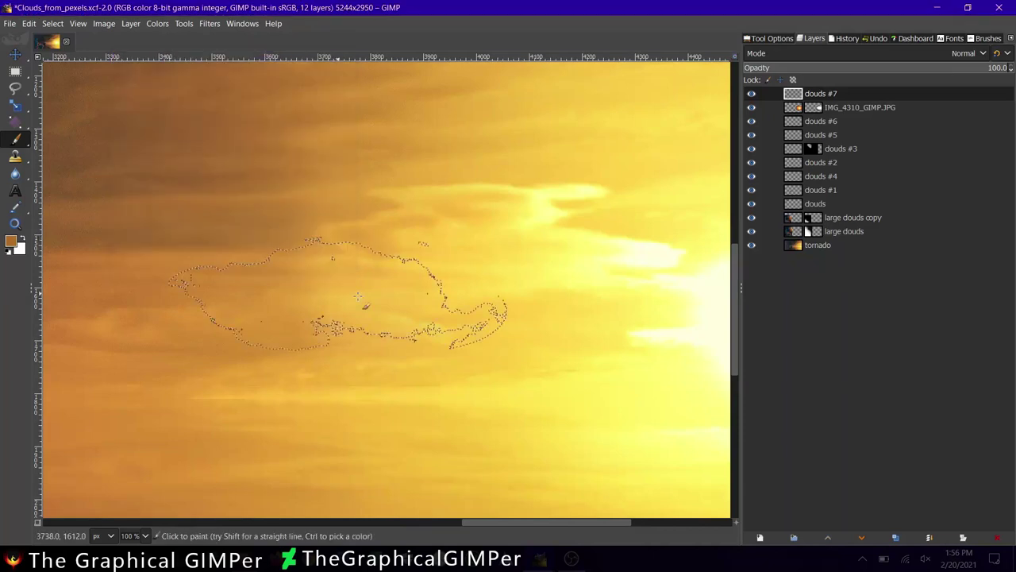
scroll(256, 281, down, 1)
scroll(256, 281, right, 1)
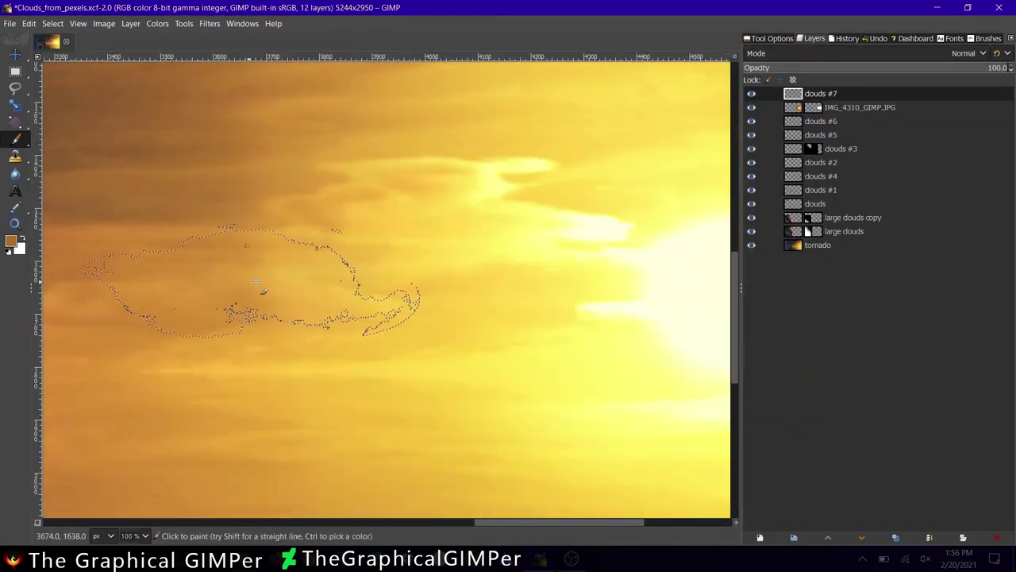
ctrl+scroll(256, 281, up, 1)
- Swap foreground and background colours and set the paintbrush mode to Overlay
click(768, 38)
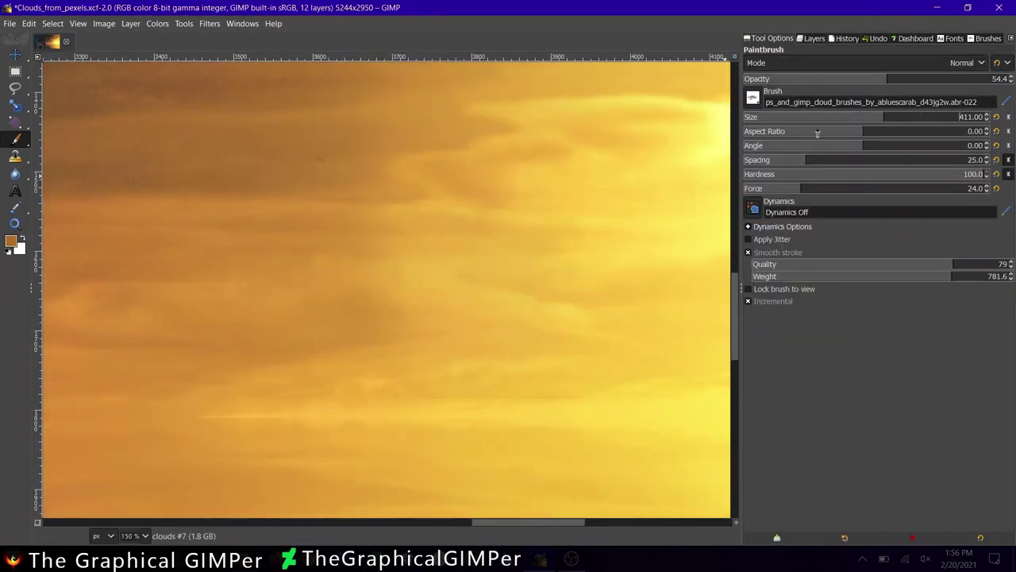
key(ctrl+l)
key(x)
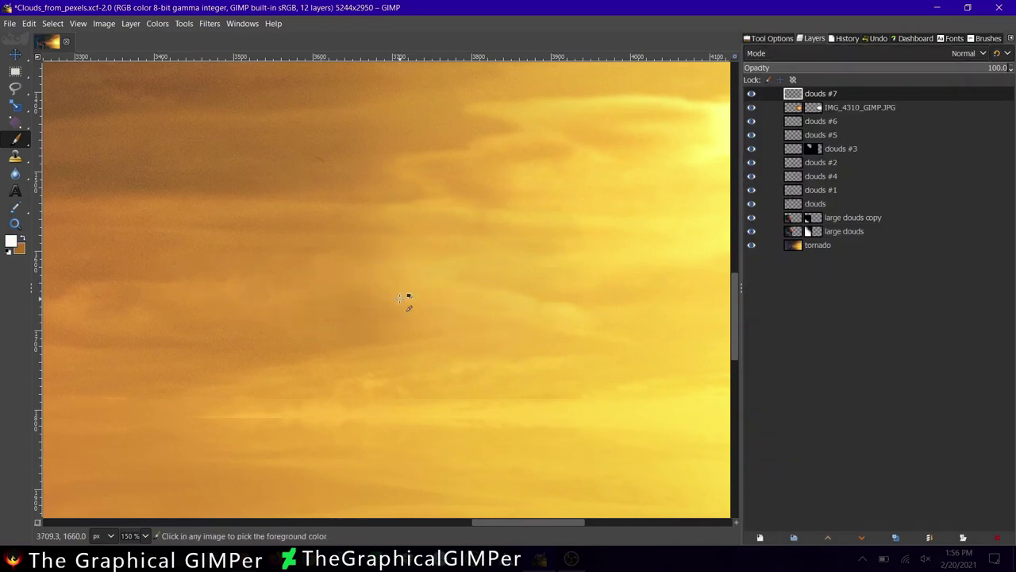
click(768, 38)
click(964, 63)
click(778, 349)
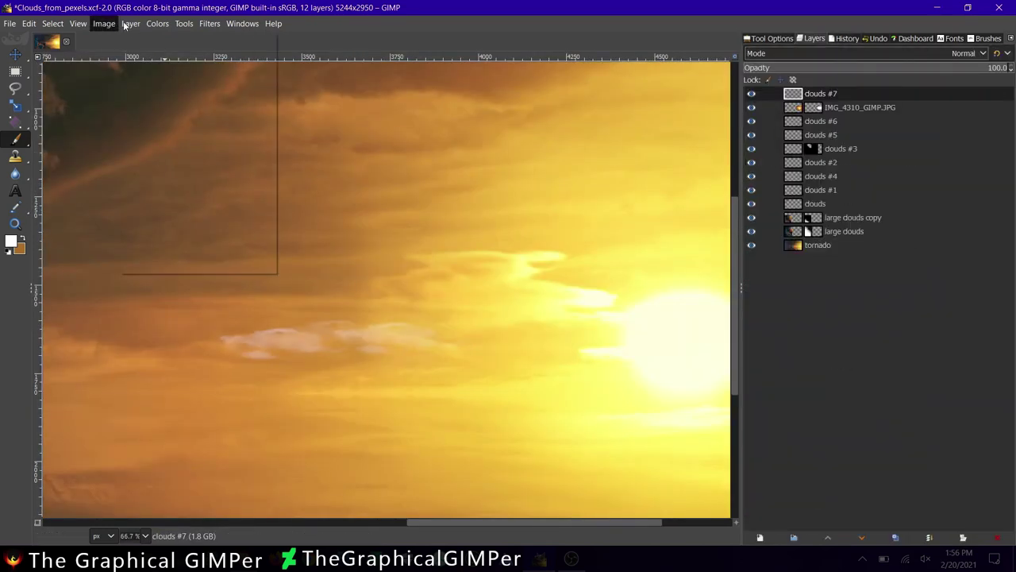
- Try a Colorize adjustment on the clouds, cancel it, and check the sun layer mask
click(182, 362)
click(933, 323)
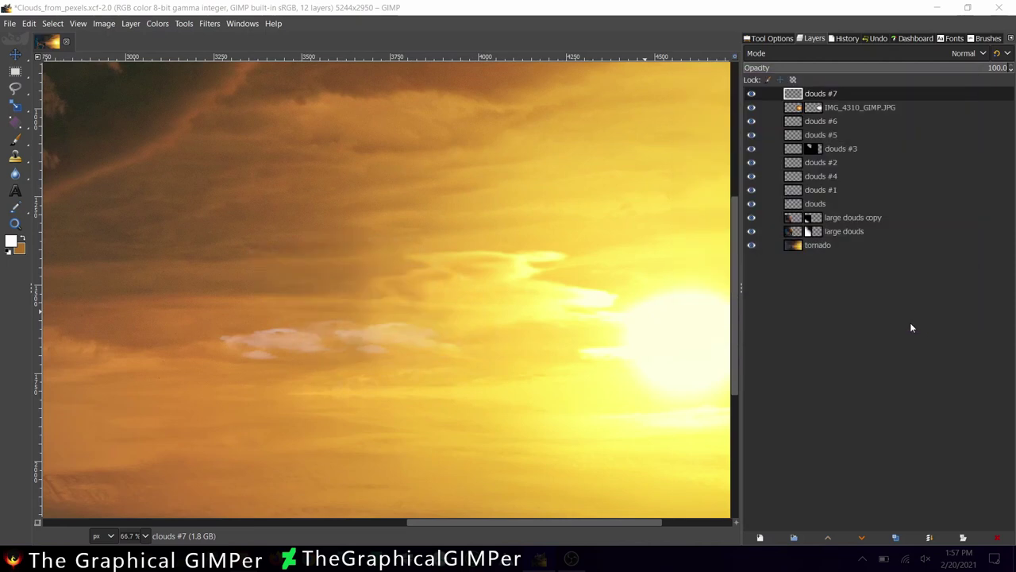
scroll(541, 283, down, 1)
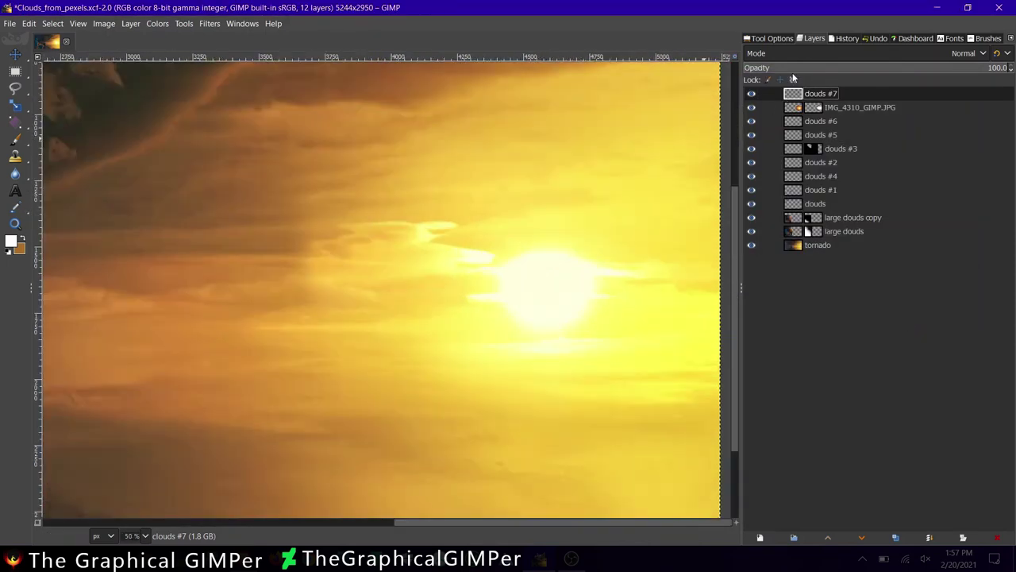
click(813, 108)
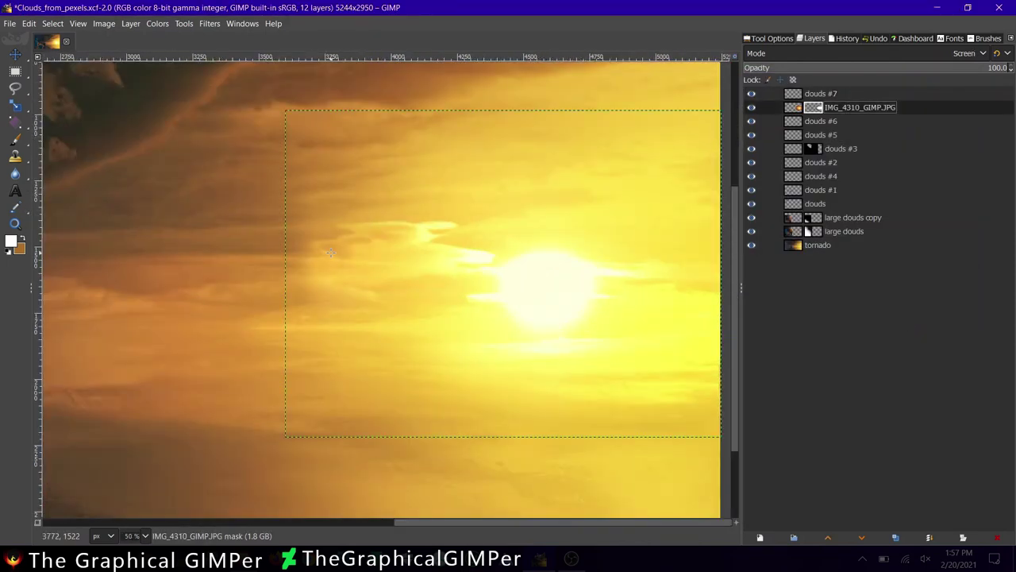
click(771, 40)
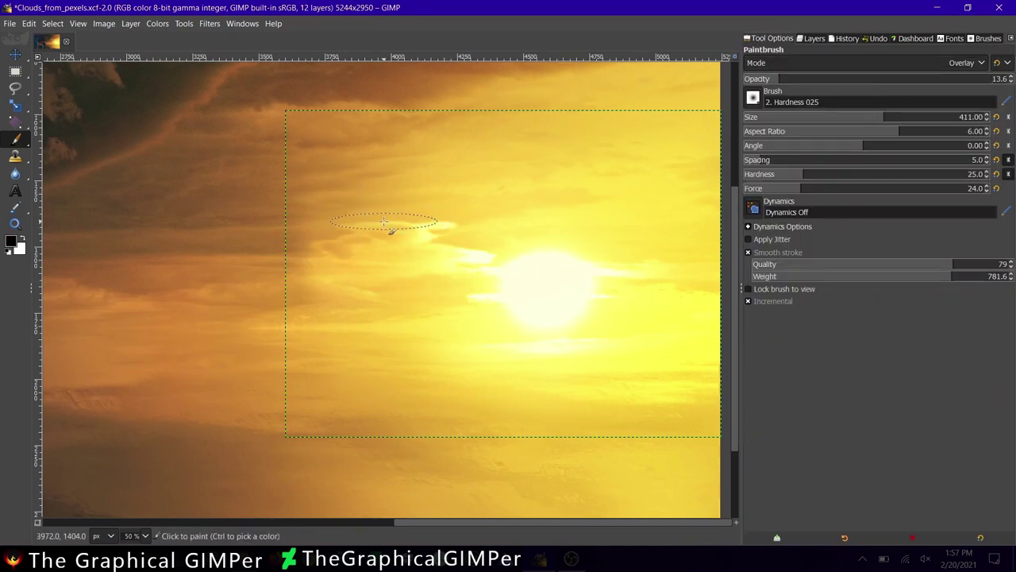
key(ctrl+l)
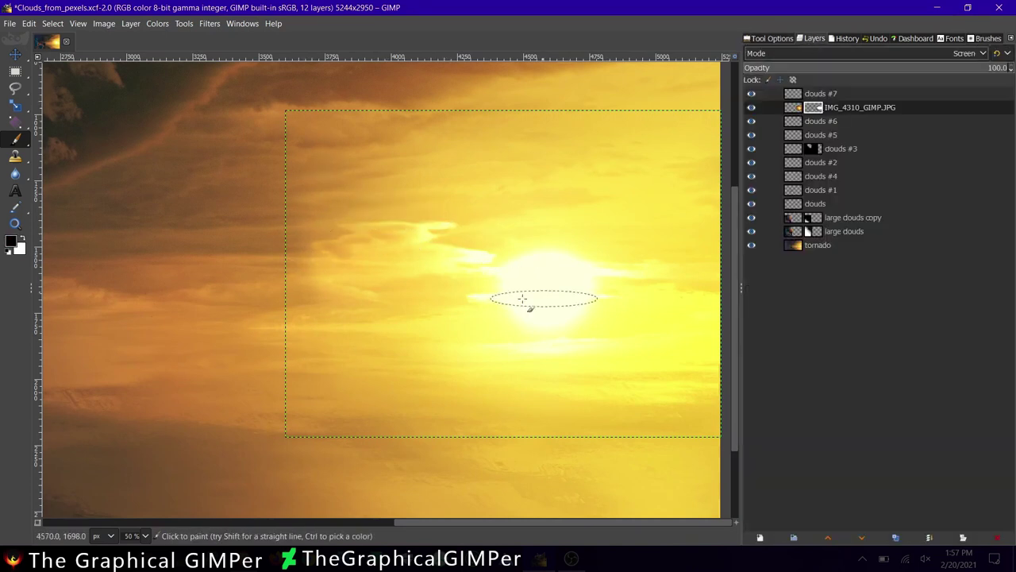
key(1)
- Set the clouds #7 layer's blend mode to Overlay
click(820, 94)
ctrl+scroll(474, 209, up, 1)
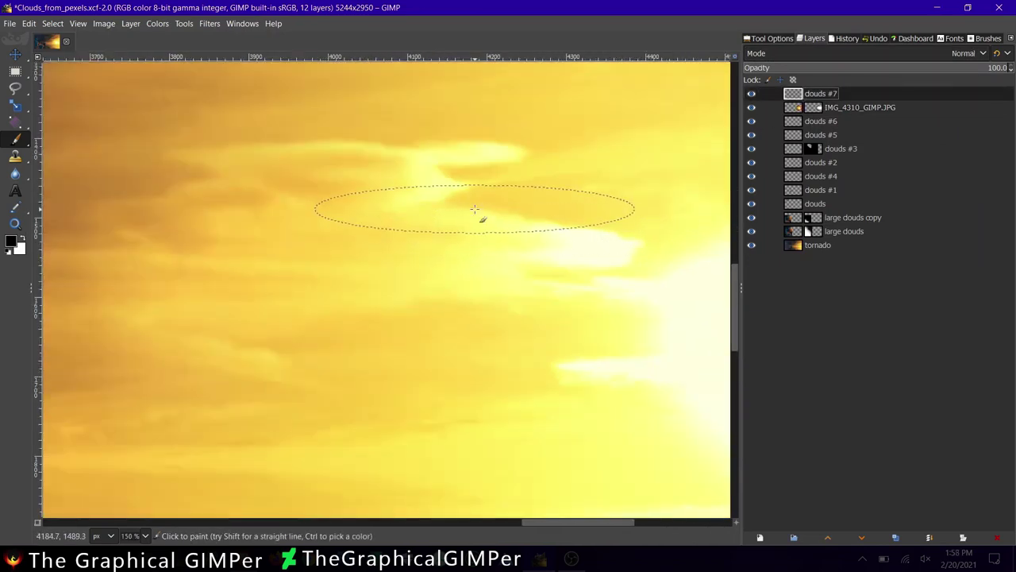
click(842, 54)
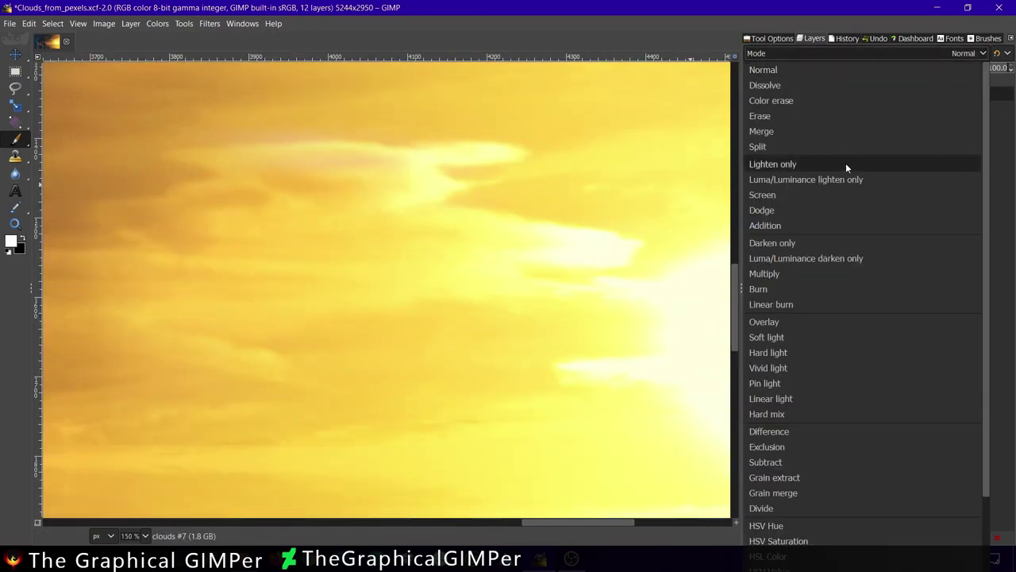
click(845, 322)
- Pan and zoom across the sky at 200% and 150% to inspect the Overlay clouds
scroll(365, 225, left, 3)
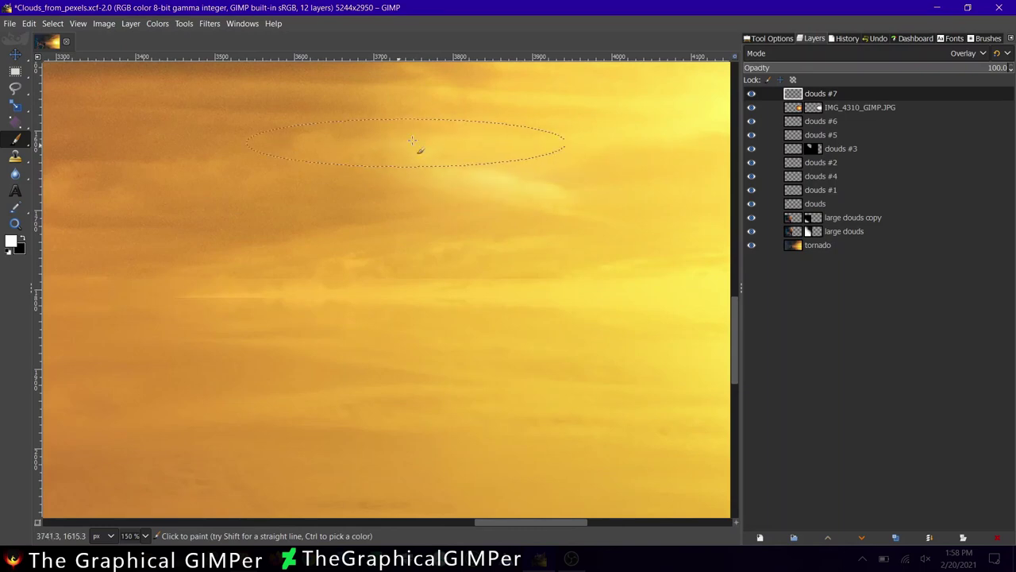
scroll(445, 167, left, 3)
scroll(318, 188, left, 3)
scroll(254, 199, left, 3)
scroll(238, 194, left, 3)
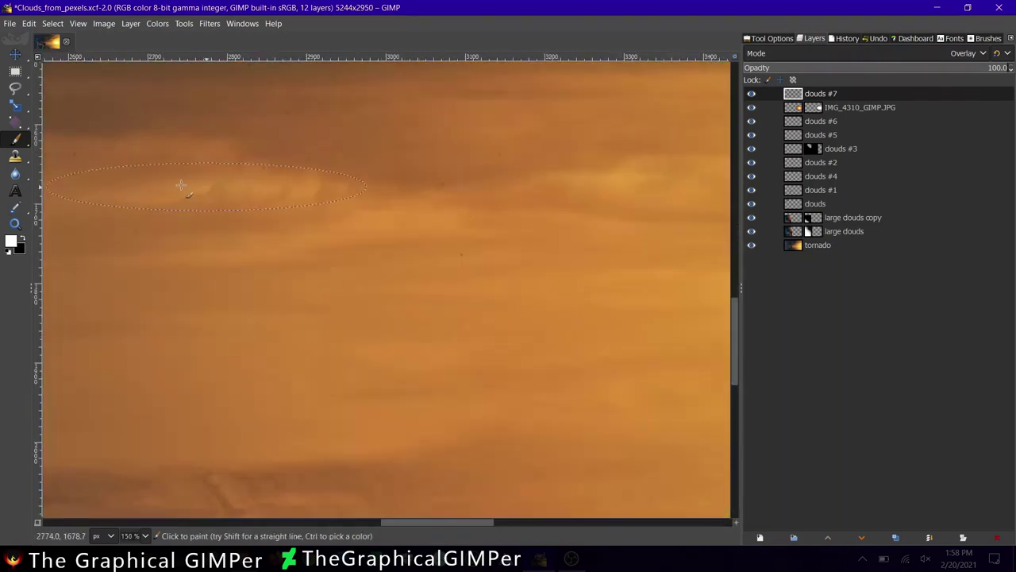
key(shift+ctrl+j)
key(2)
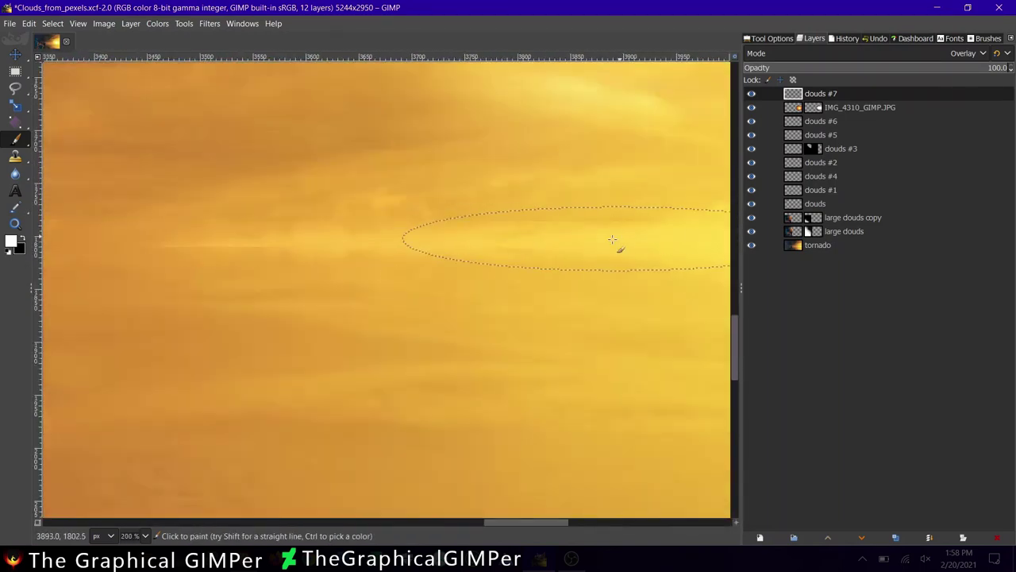
key(minus)
scroll(288, 233, left, 3)
scroll(357, 224, left, 3)
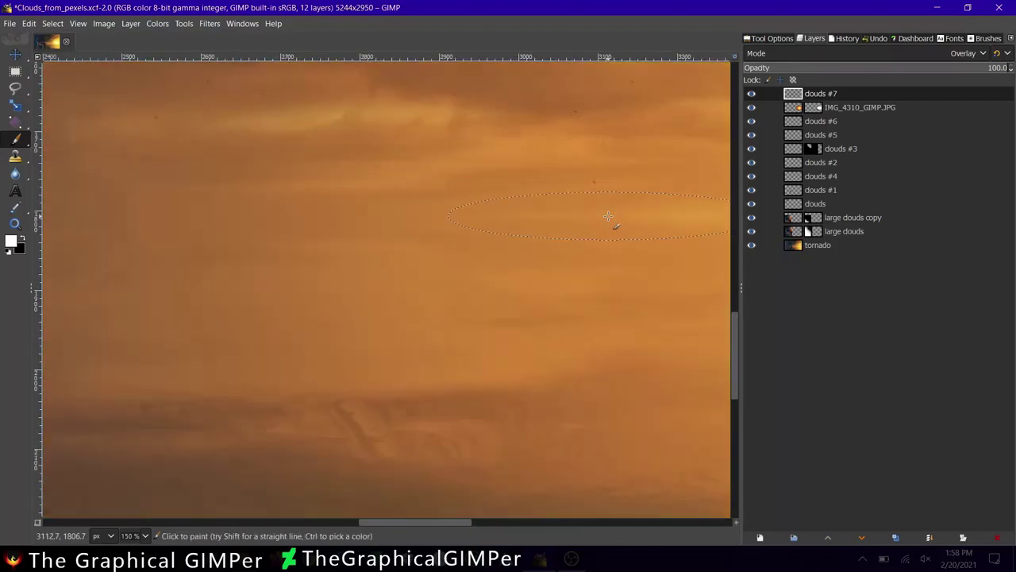
- Review the sun area at 100% and 50%, then select the top layer
key(shift+ctrl+j)
key(1)
scroll(489, 220, left, 5)
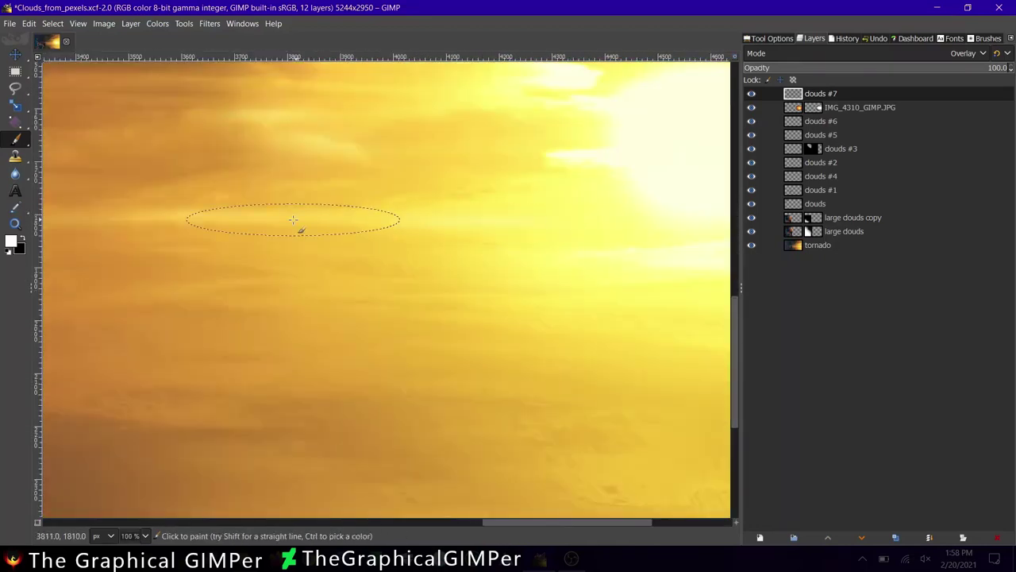
scroll(627, 229, right, 3)
key(shift+3)
key(shift+2)
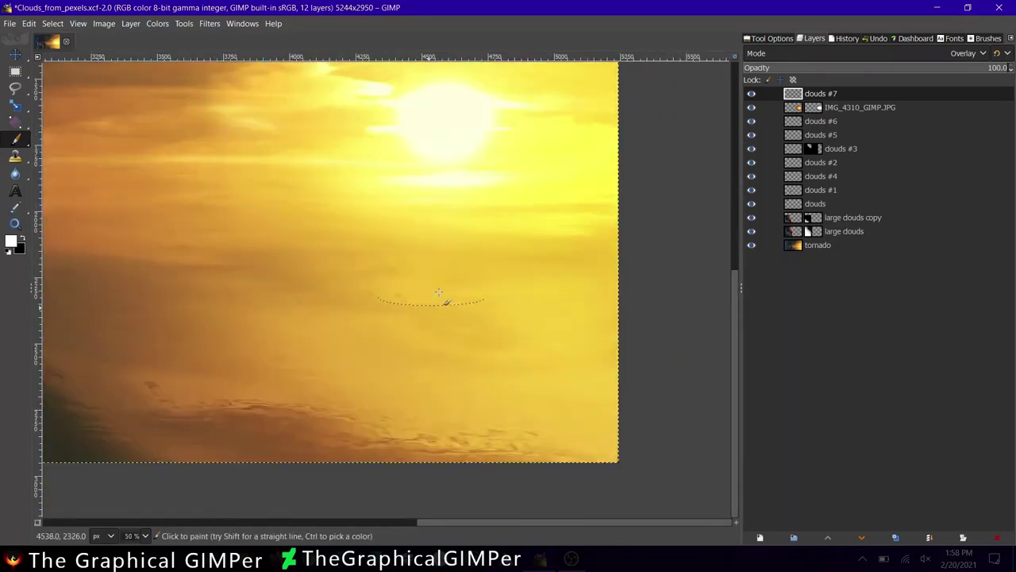
right_click(787, 95)
click(844, 186)
- Add a new layer named ripples
key(Escape)
click(986, 40)
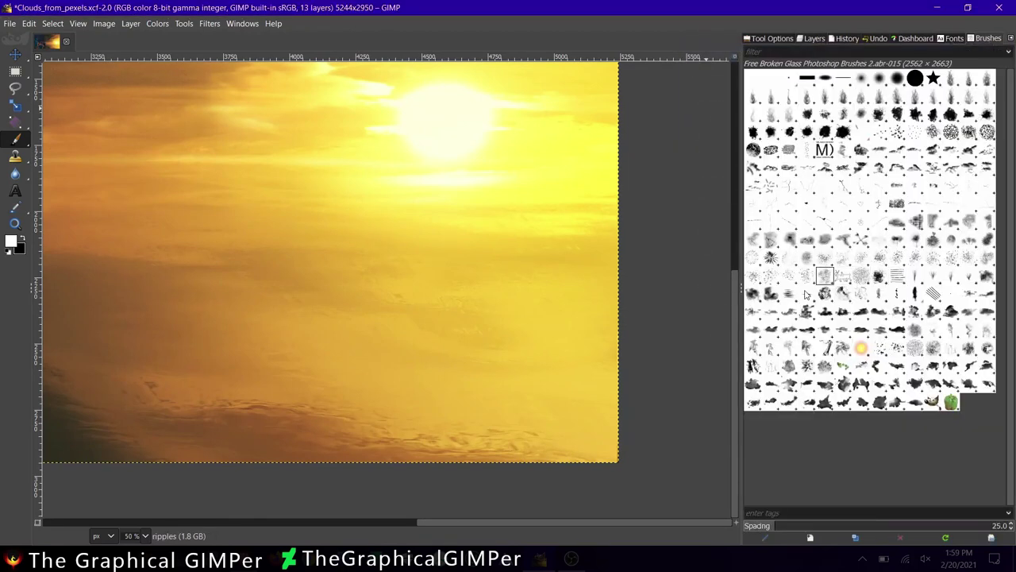
click(774, 38)
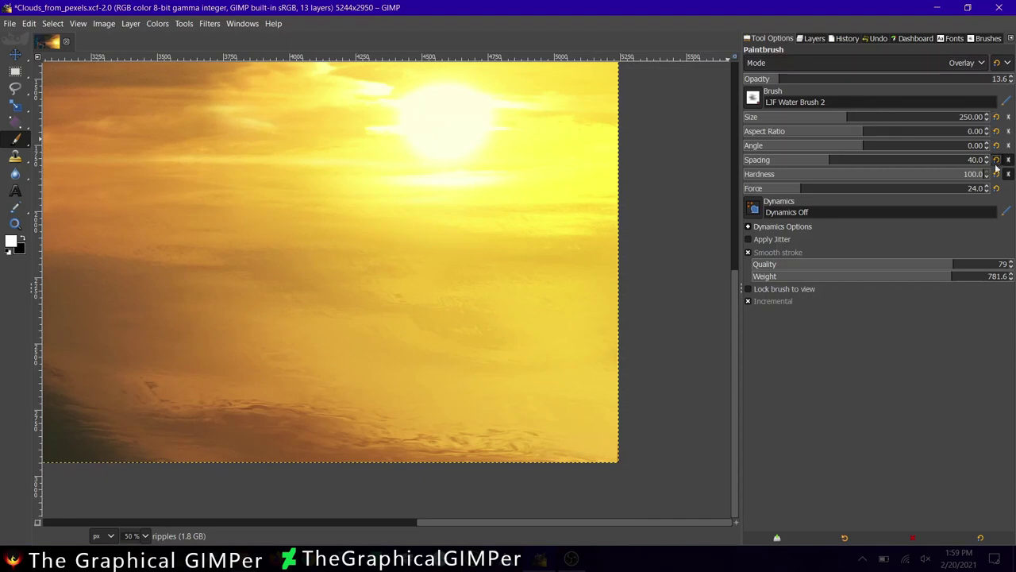
click(811, 38)
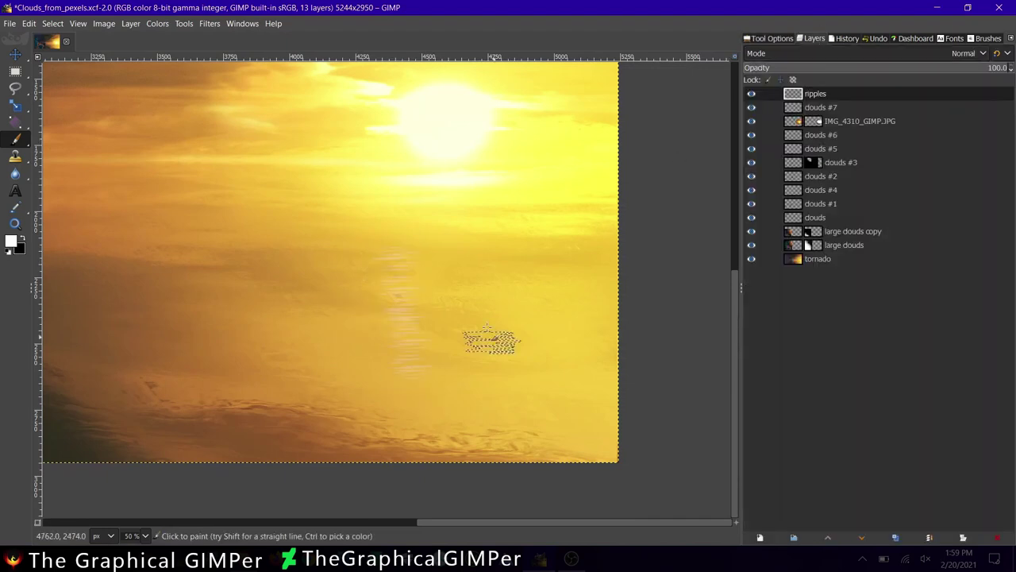
- Set a pale yellow foreground colour and zoom to 200% on the water
click(12, 241)
click(138, 99)
click(272, 257)
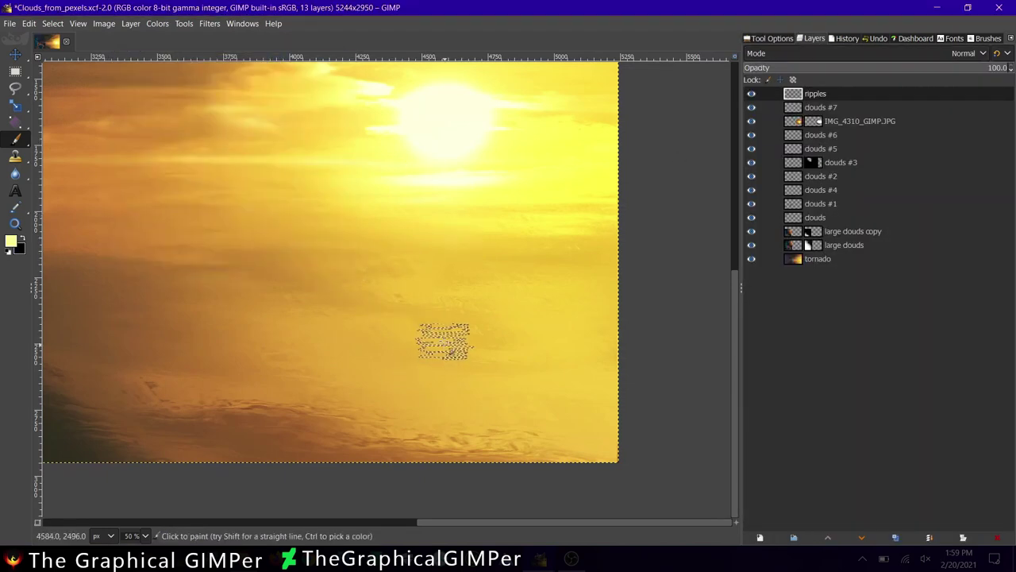
scroll(427, 365, up, 2)
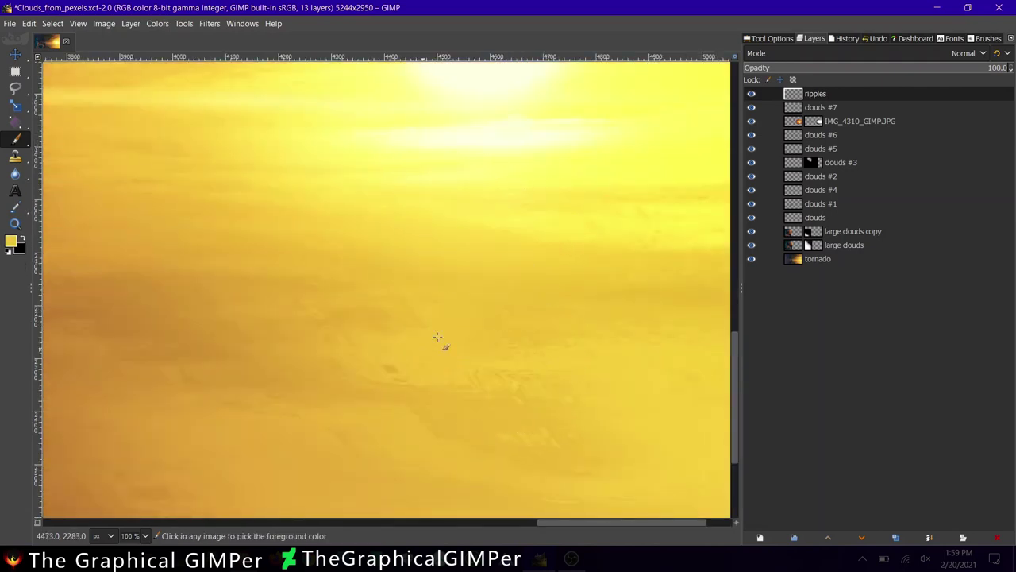
key(2)
- Check the paintbrush settings and switch the foreground to golden yellow f9c640
click(770, 38)
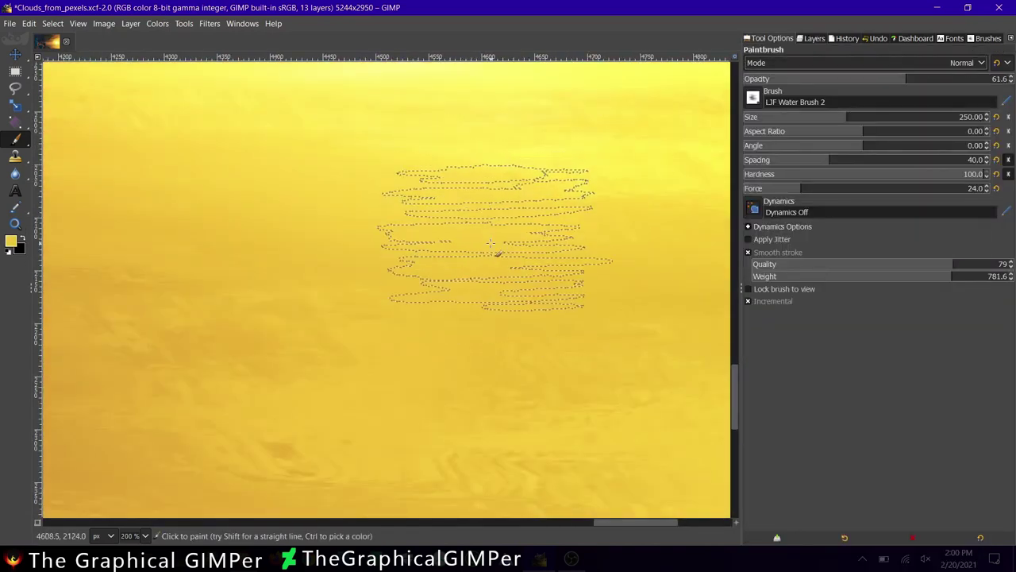
scroll(512, 370, up, 3)
scroll(447, 336, down, 3)
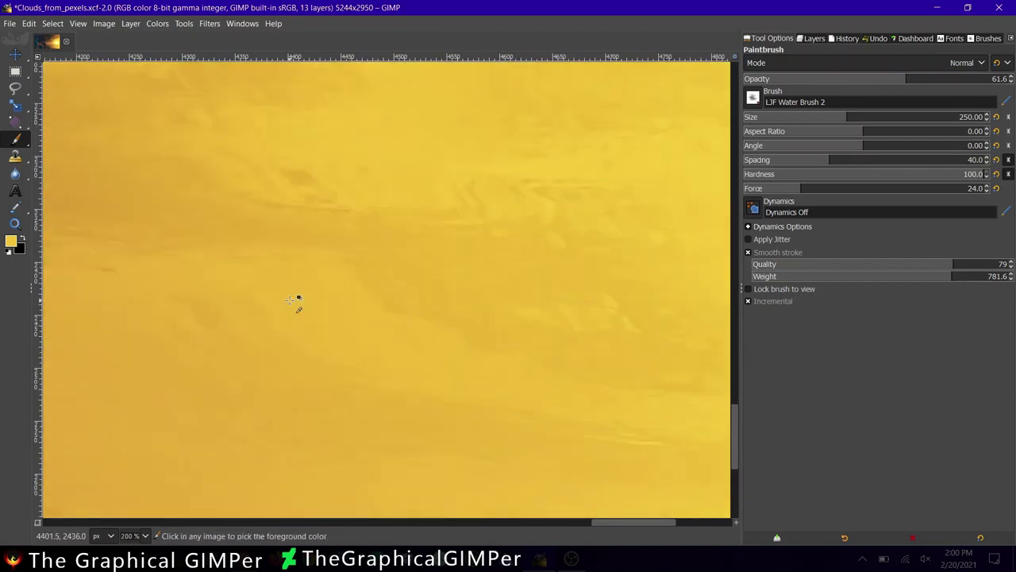
click(11, 239)
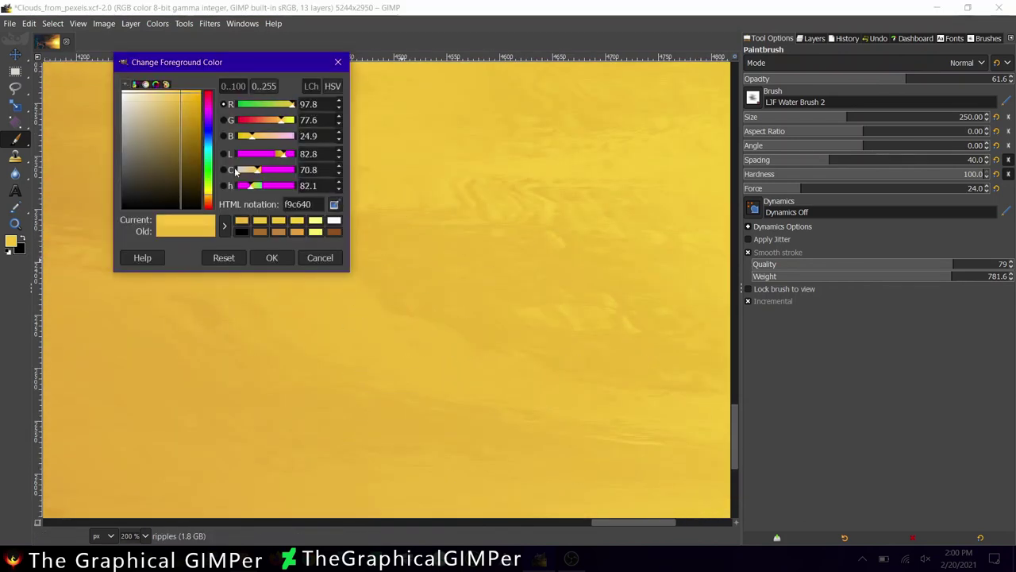
click(271, 257)
- Review the layers and history panels, then browse the brush library for LJF Water Brush 2
scroll(381, 373, down, 5)
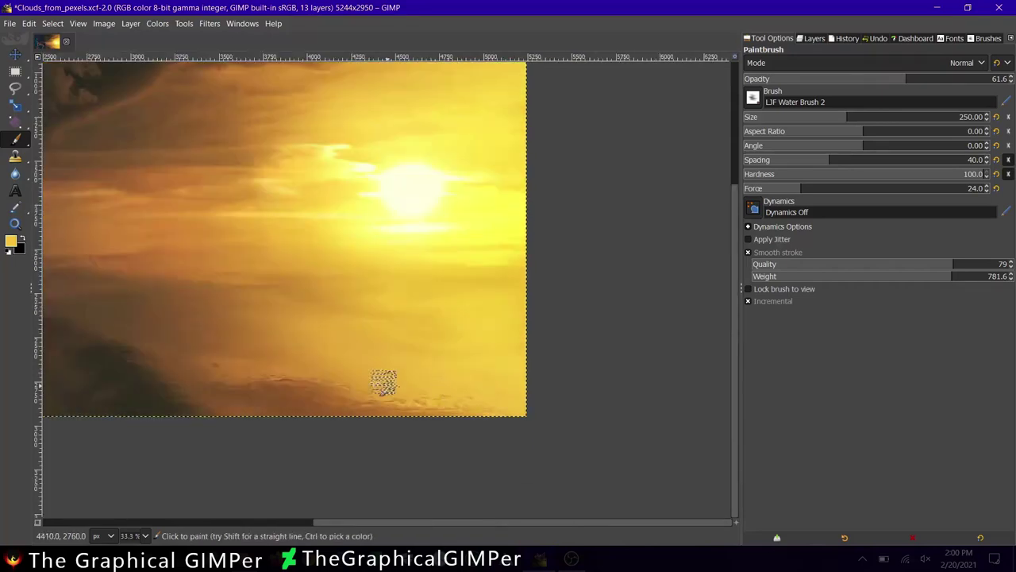
scroll(385, 381, left, 5)
click(815, 39)
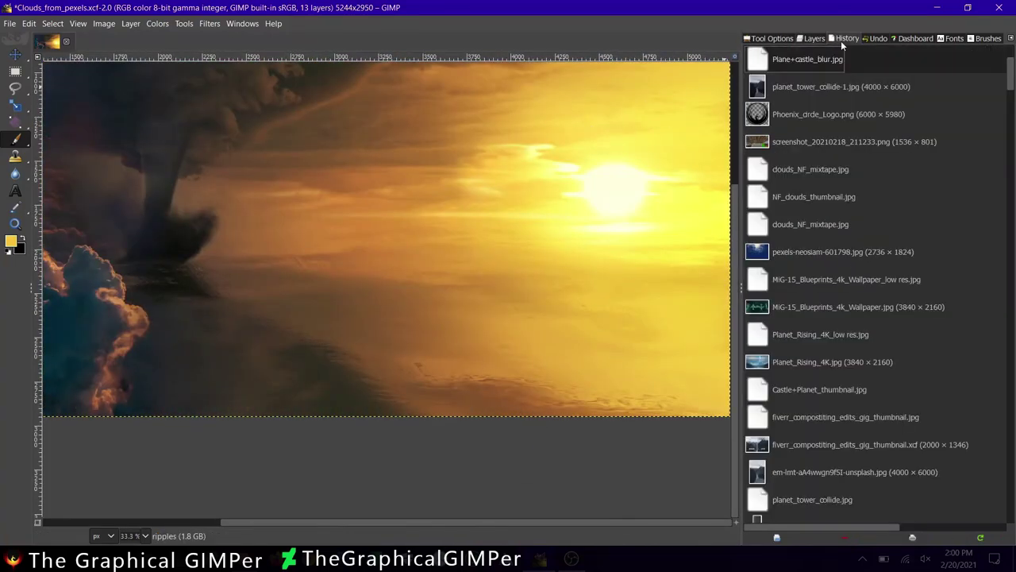
click(878, 38)
click(989, 38)
scroll(699, 143, up, 2)
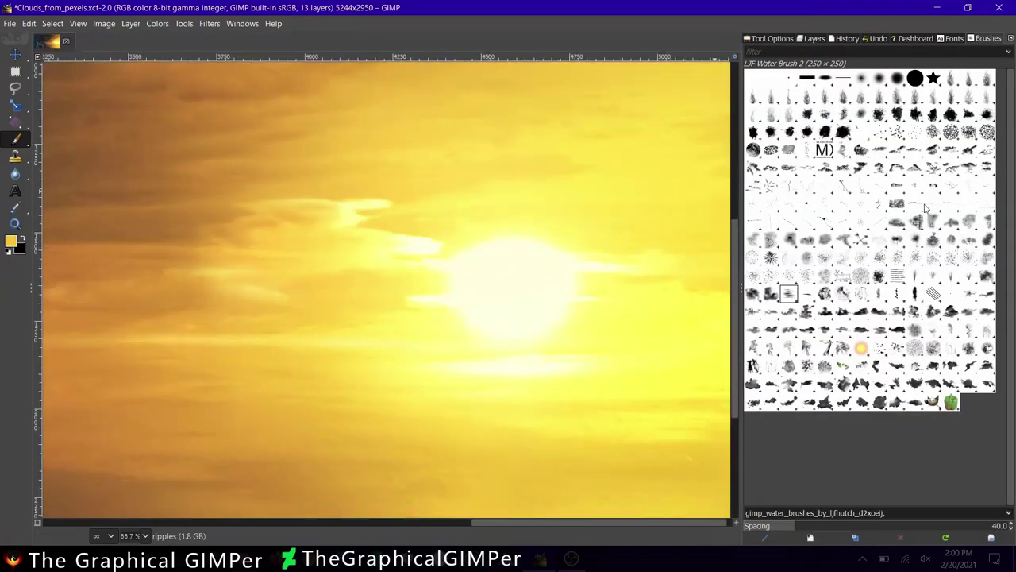
- Add a new layer named clouds above the top layer
click(758, 38)
click(814, 38)
right_click(795, 89)
click(820, 168)
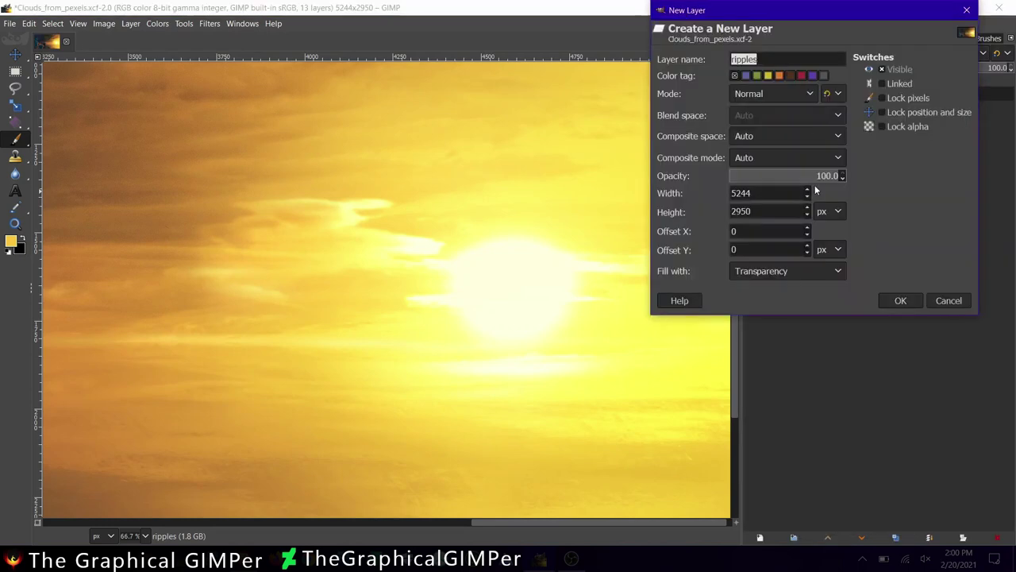
text(clouds)
key(Return)
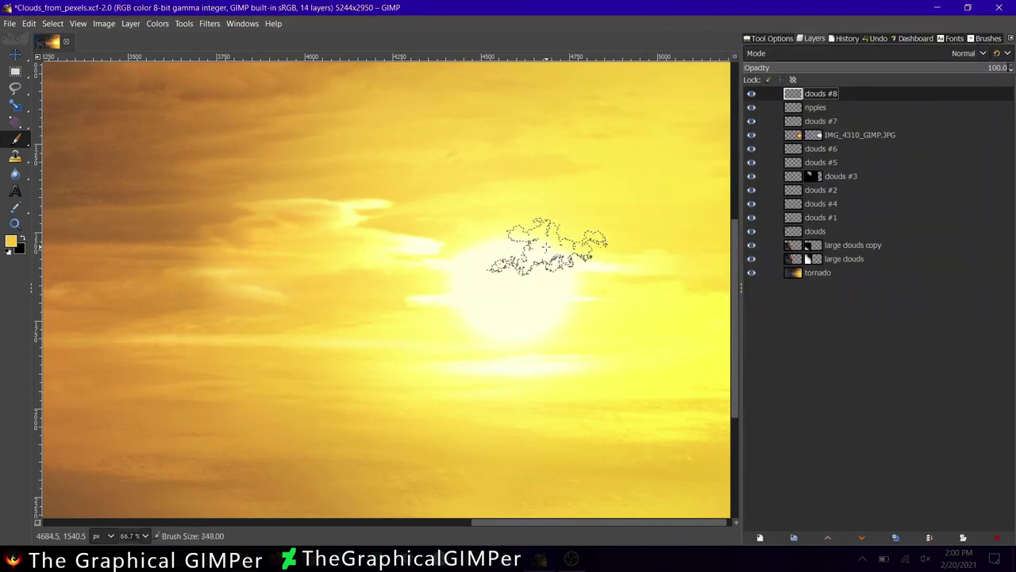
- Enlarge the cloud brush to size 411
key(bracketright)
scroll(476, 270, right, 2)
scroll(548, 135, up, 1)
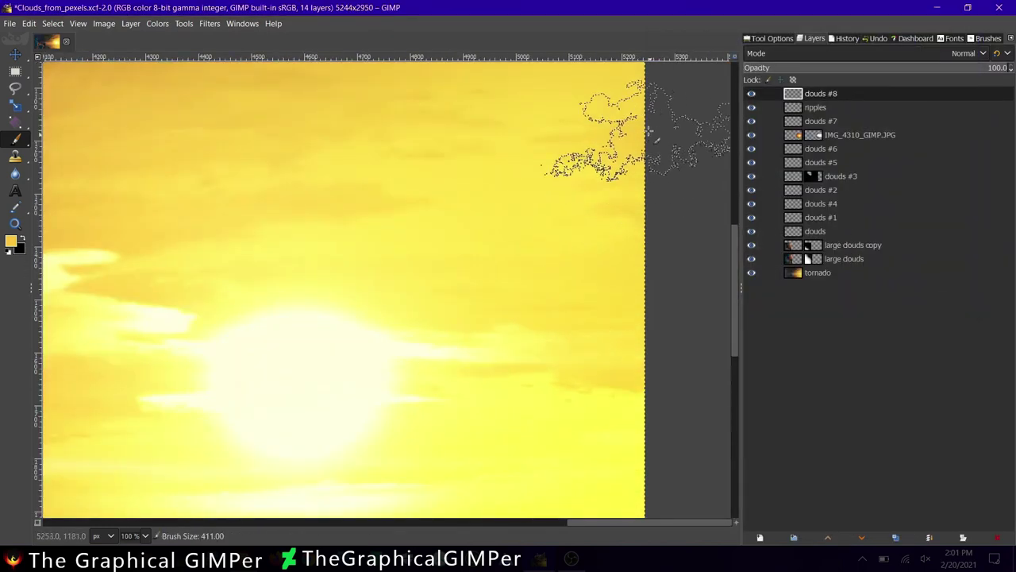
click(768, 39)
click(813, 38)
scroll(342, 286, up, 2)
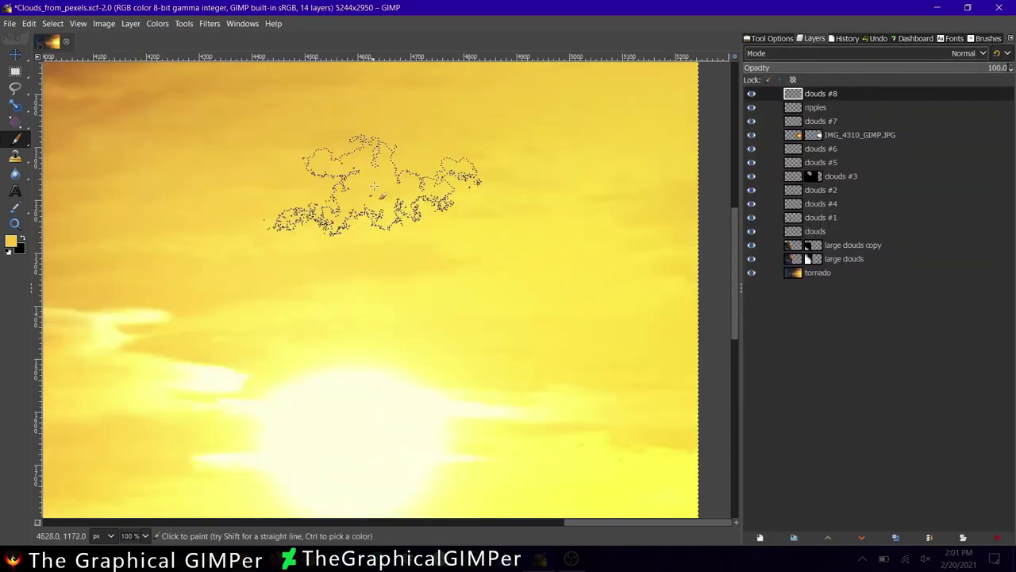
- Pick a pale yellow foreground for stamping clouds in the upper sky
click(11, 240)
click(274, 256)
key(ctrl+shift+a)
click(11, 241)
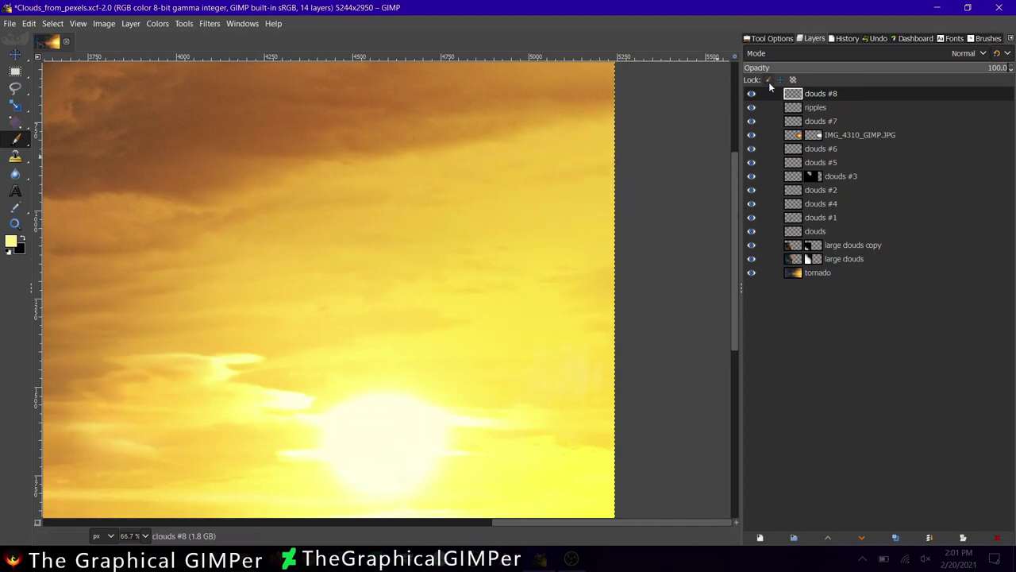
click(764, 38)
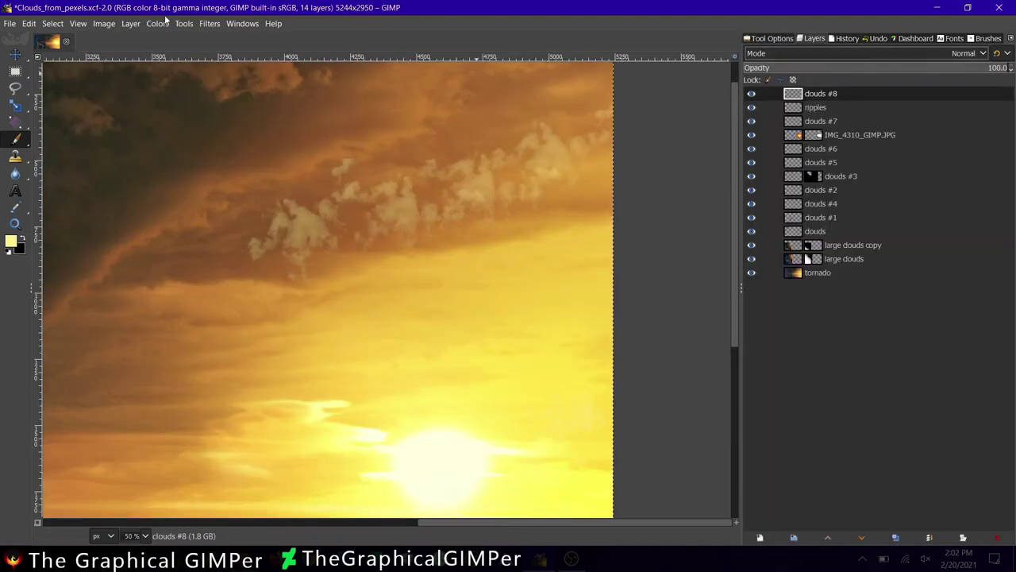
- Warm the clouds #8 layer with a Color Temperature change from 5108.7
drag(814, 150, 781, 149)
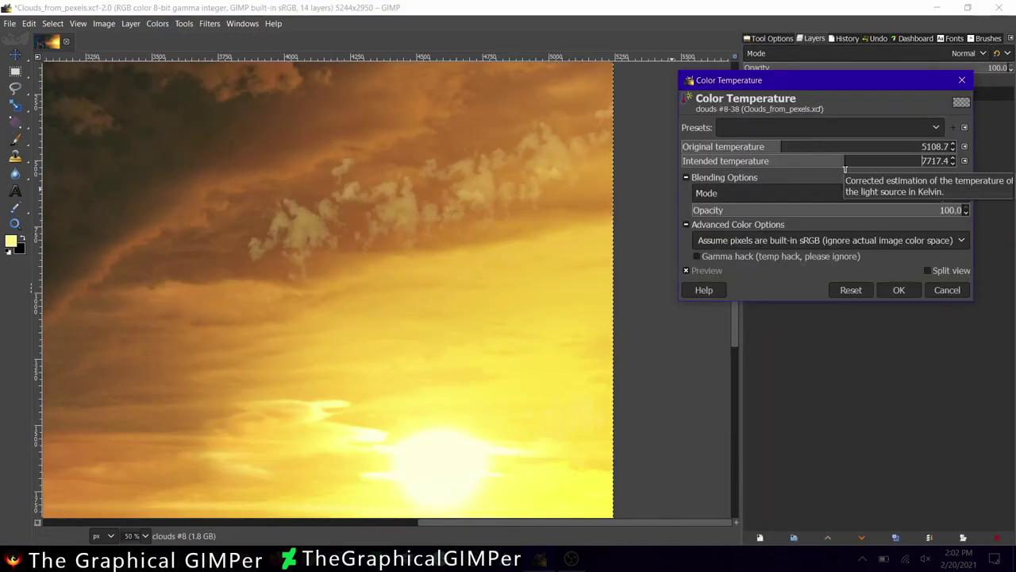
drag(844, 161, 903, 162)
drag(788, 161, 815, 161)
click(898, 289)
- Lower clouds #8 opacity and set its blend mode to Overlay after trying Screen
click(853, 68)
click(866, 53)
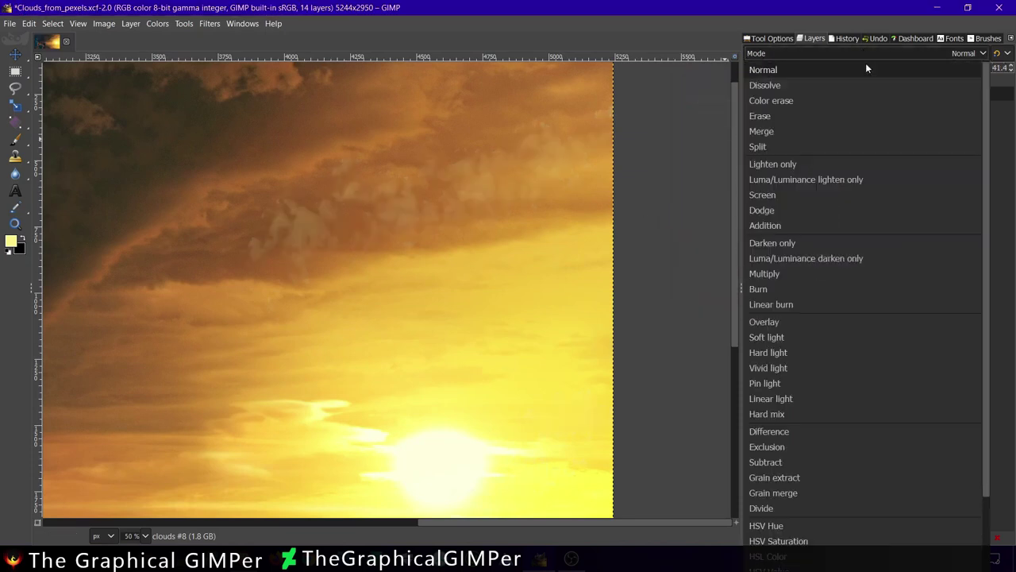
click(800, 194)
click(839, 54)
click(828, 268)
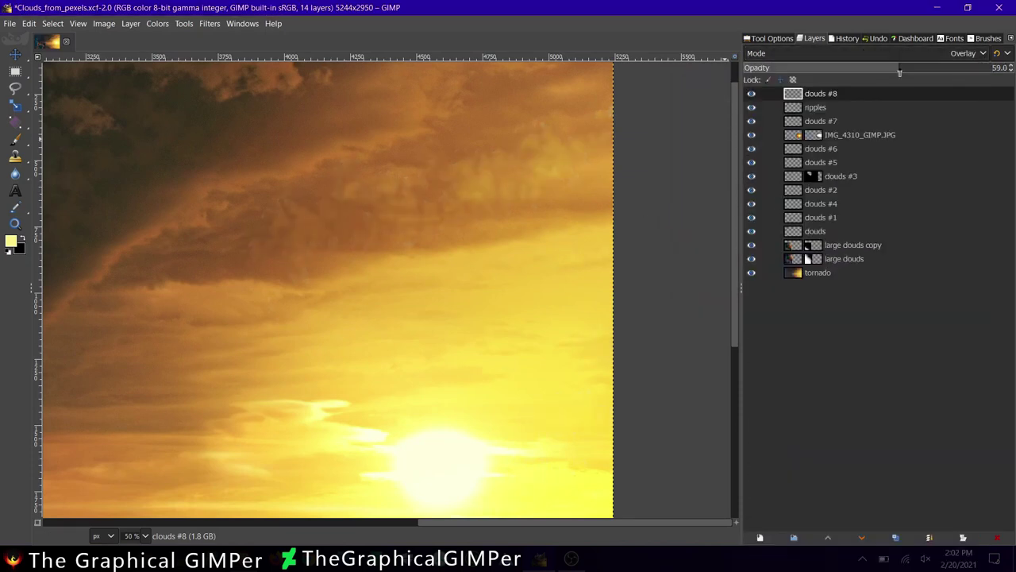
key(shift+3)
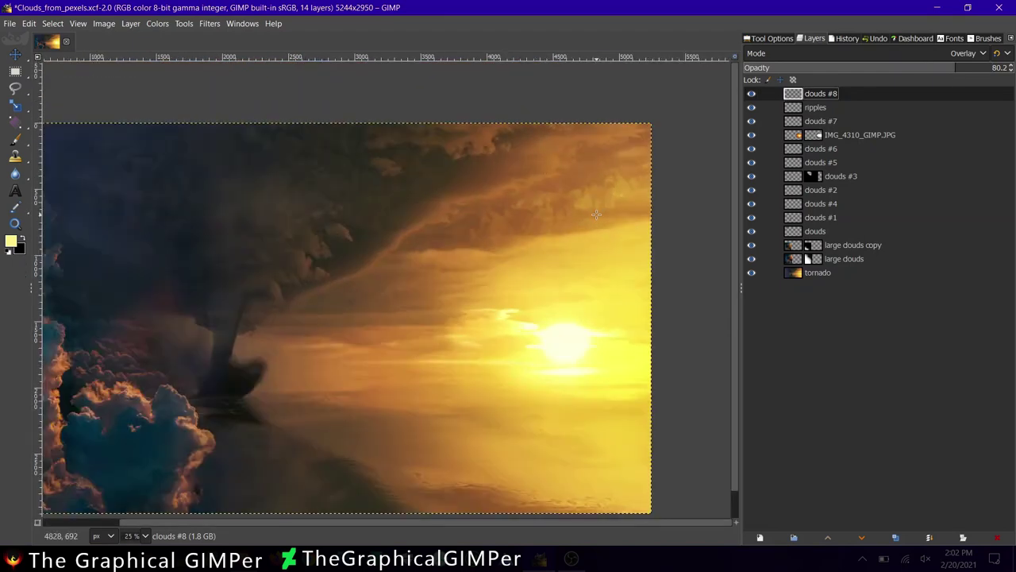
- Duplicate clouds #8 into clouds #9 and clouds #10, offsetting each copy
right_click(798, 95)
click(837, 234)
mouse_move(597, 231)
mouse_down()
mouse_move(584, 206)
mouse_move(630, 180)
mouse_up()
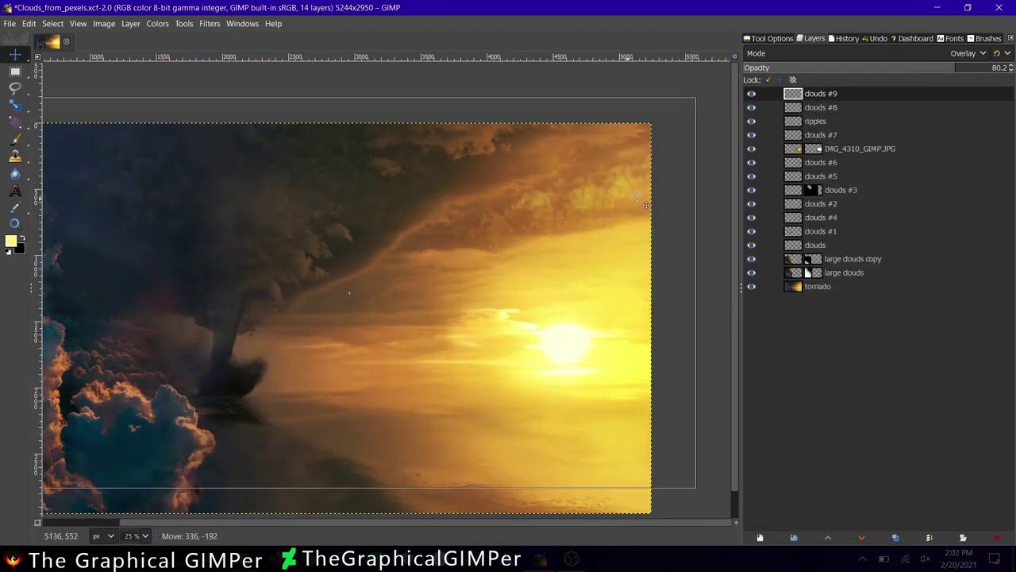
scroll(623, 187, up, 1)
right_click(793, 93)
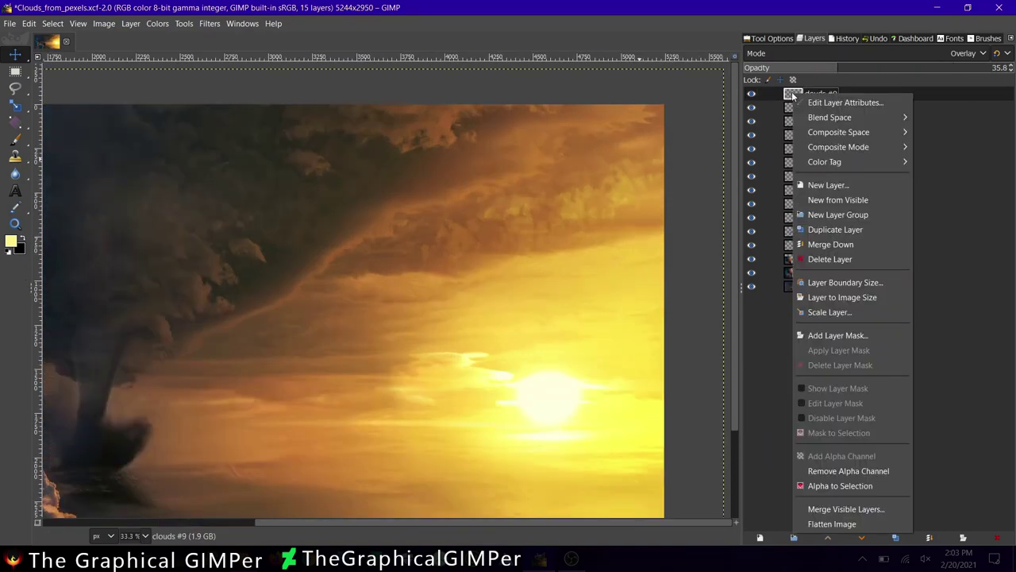
click(837, 231)
drag(688, 154, 426, 239)
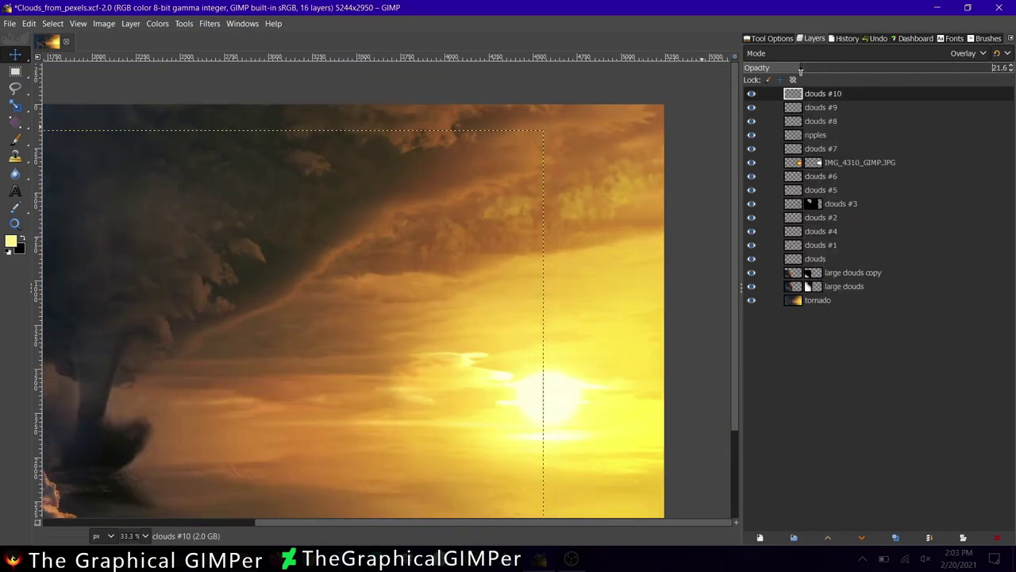
click(817, 300)
- Select the large clouds layer mask with the paintbrush and default black/white colours
scroll(590, 220, up, 2)
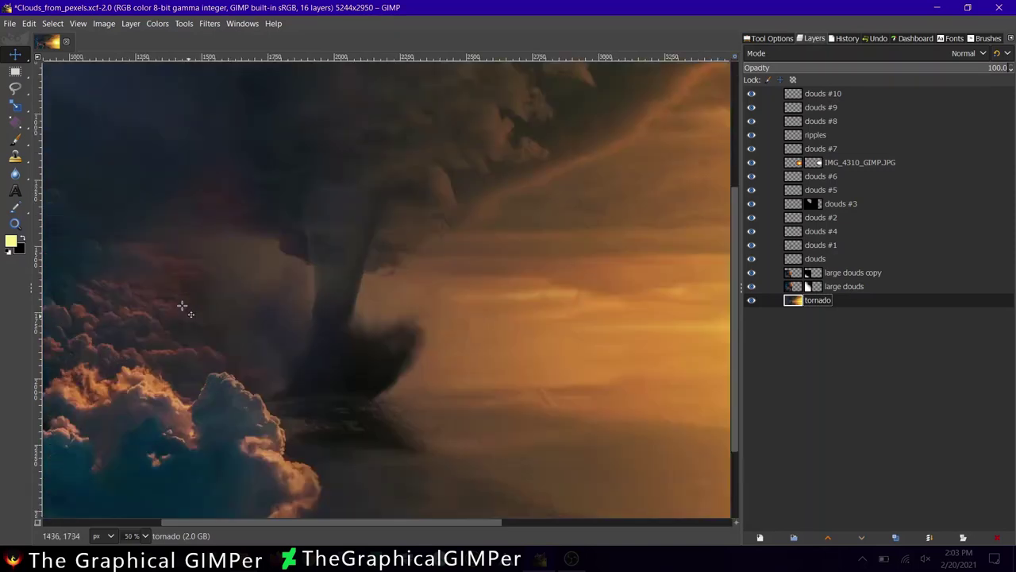
scroll(186, 307, up, 2)
click(816, 286)
key(p)
scroll(288, 267, down, 1)
scroll(235, 281, up, 1)
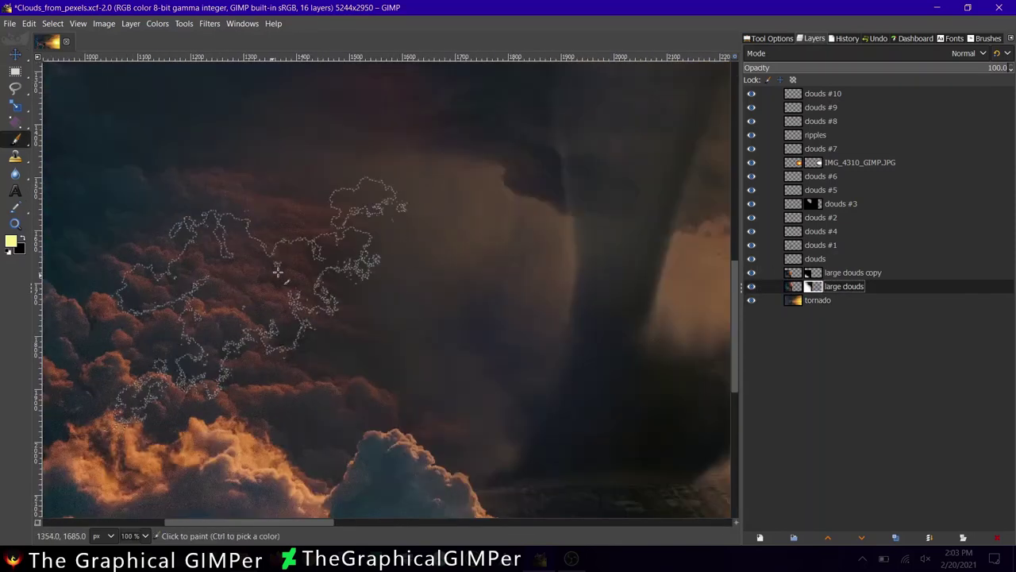
click(771, 38)
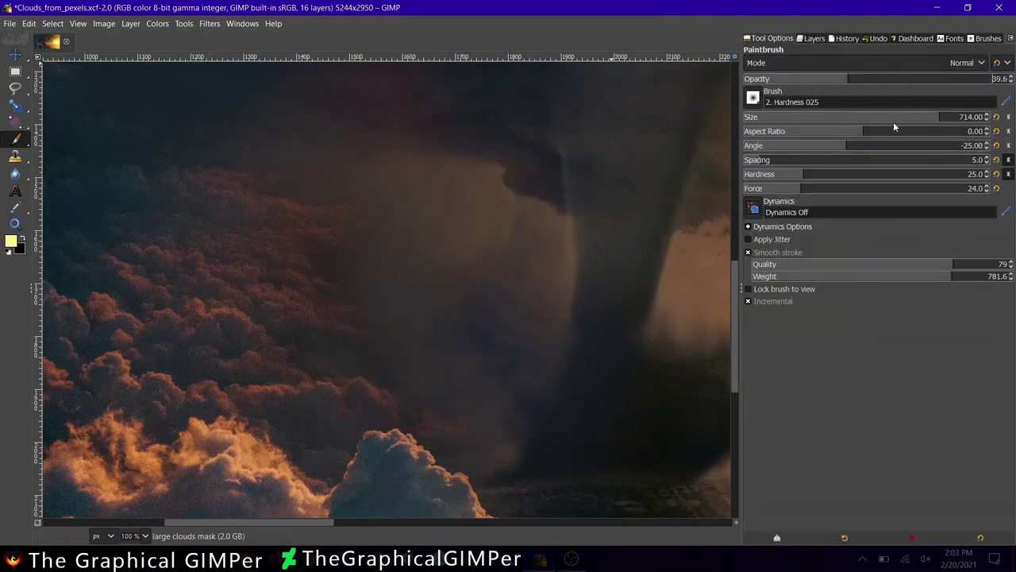
key(d)
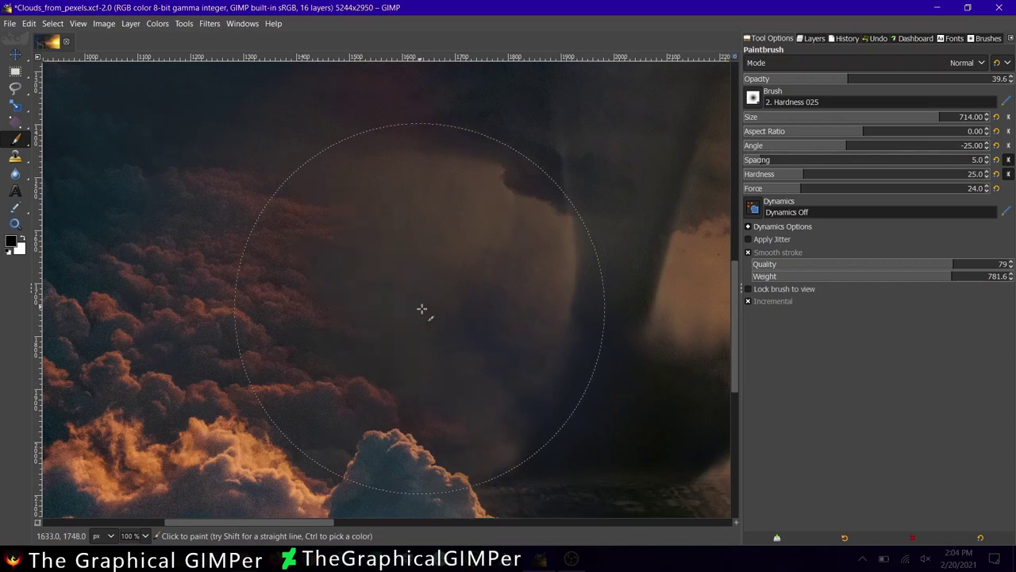
scroll(388, 192, down, 2)
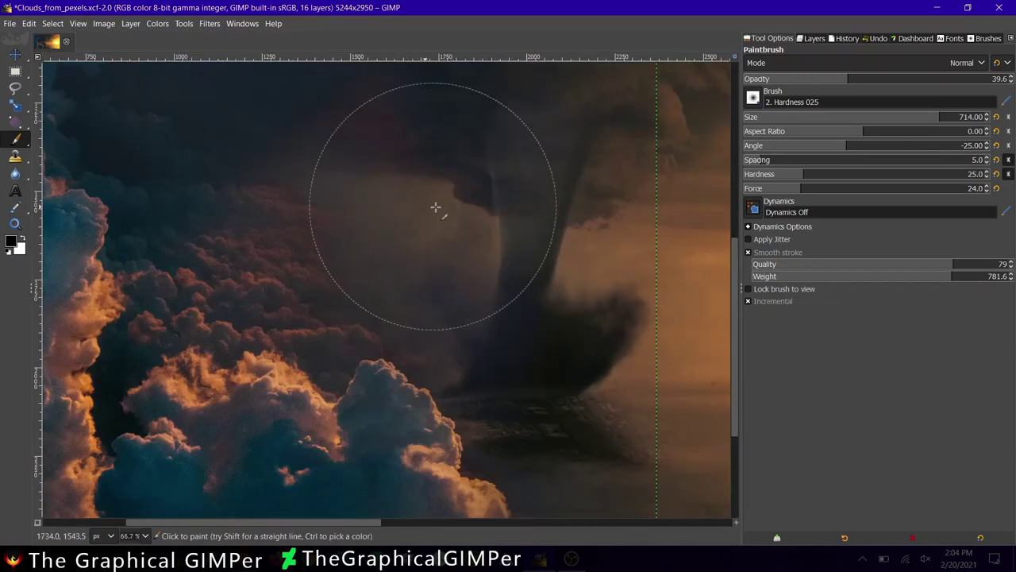
click(811, 38)
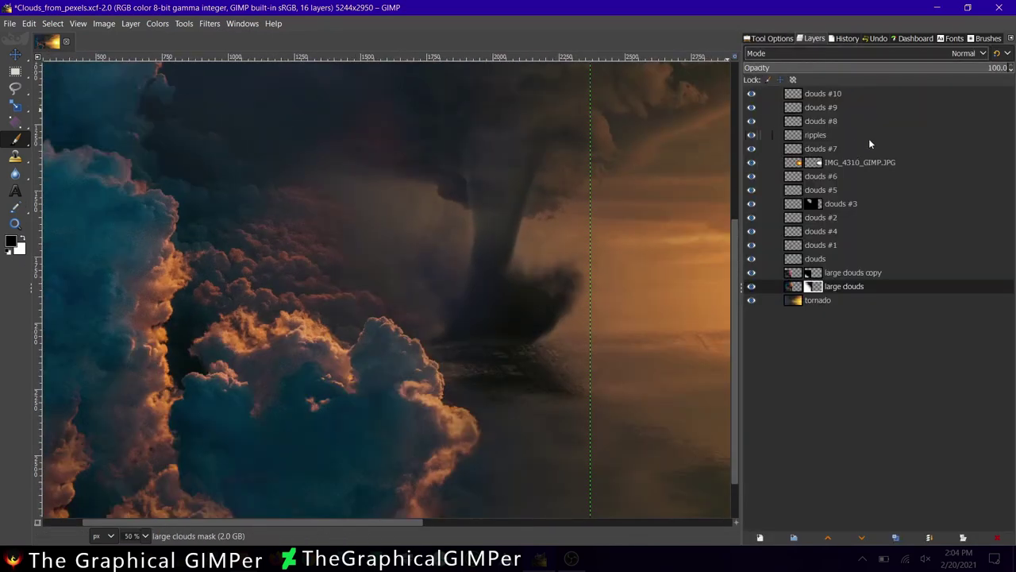
- Add a new clouds #11 layer above the large clouds copy layer
click(853, 272)
right_click(853, 272)
click(794, 90)
click(900, 424)
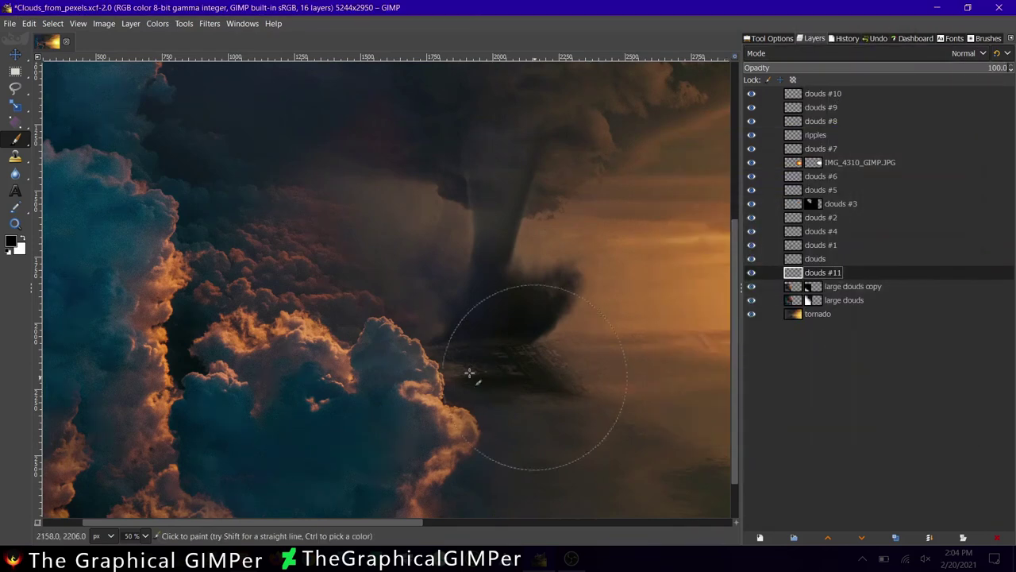
- Choose a cloud brush from the brush library and adjust its angle settings
click(987, 39)
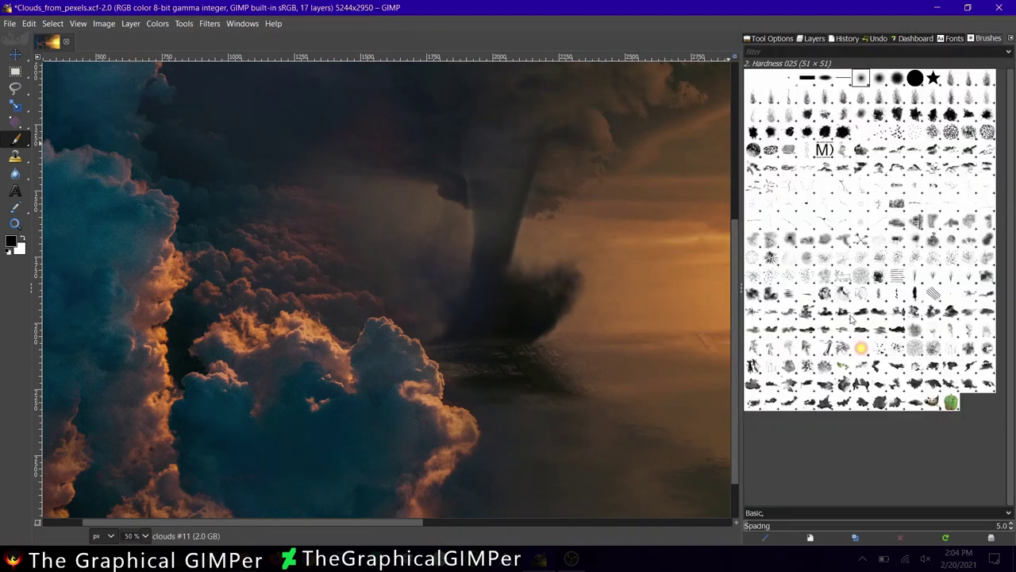
click(770, 38)
scroll(397, 190, down, 5)
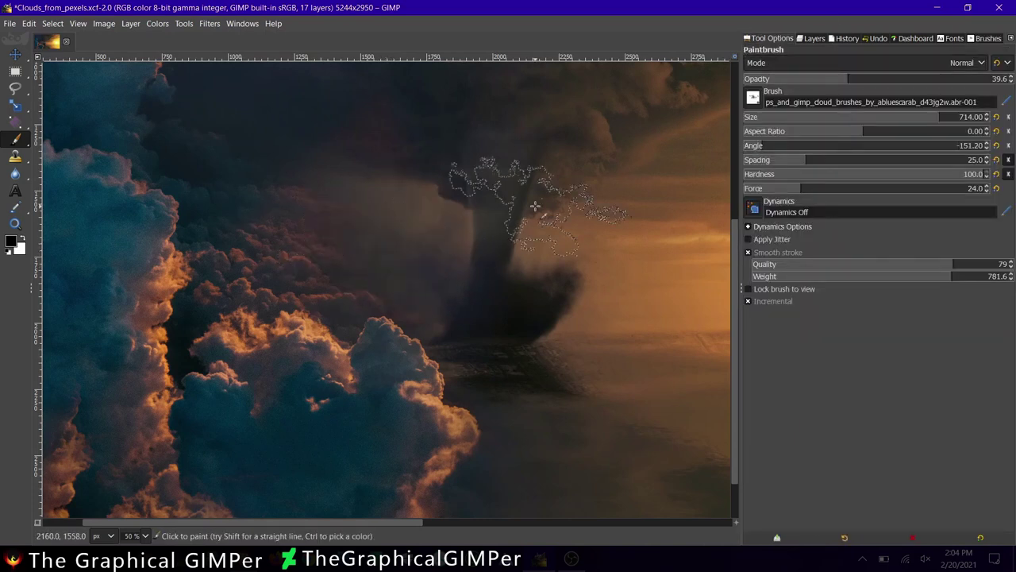
scroll(398, 296, up, 1)
key(ctrl+l)
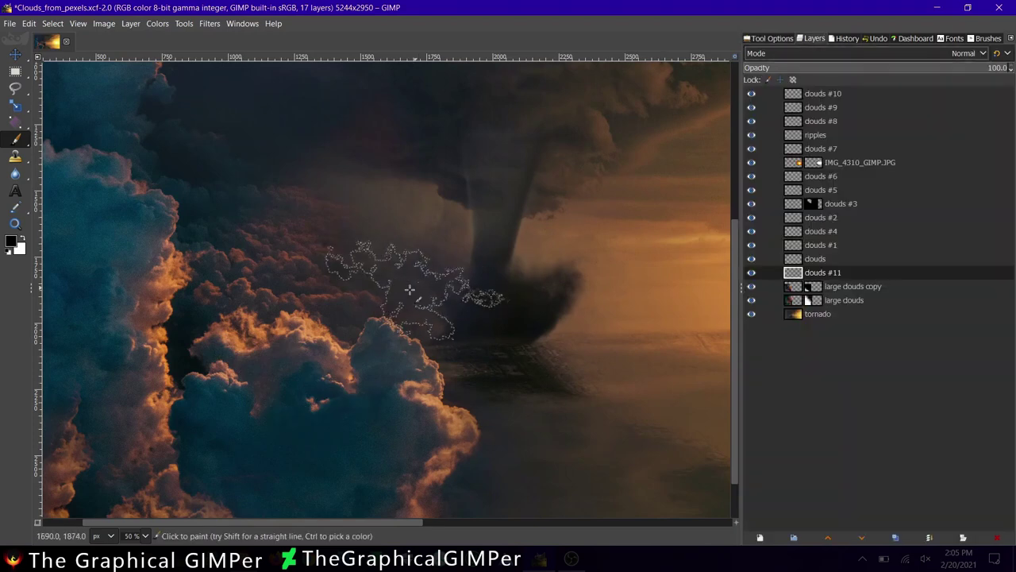
scroll(365, 242, up, 4)
scroll(362, 219, up, 3)
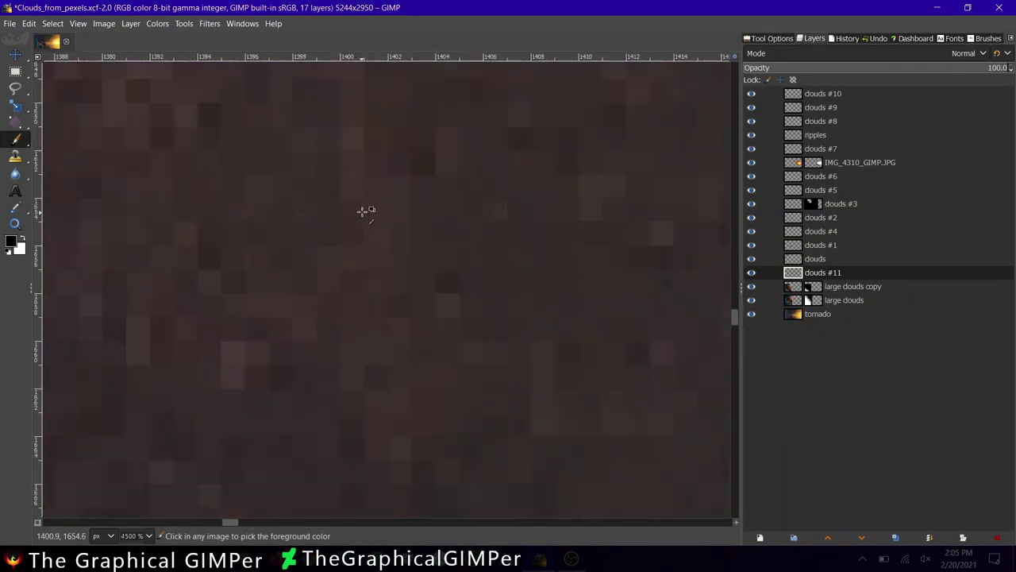
scroll(381, 226, down, 5)
scroll(412, 333, down, 1)
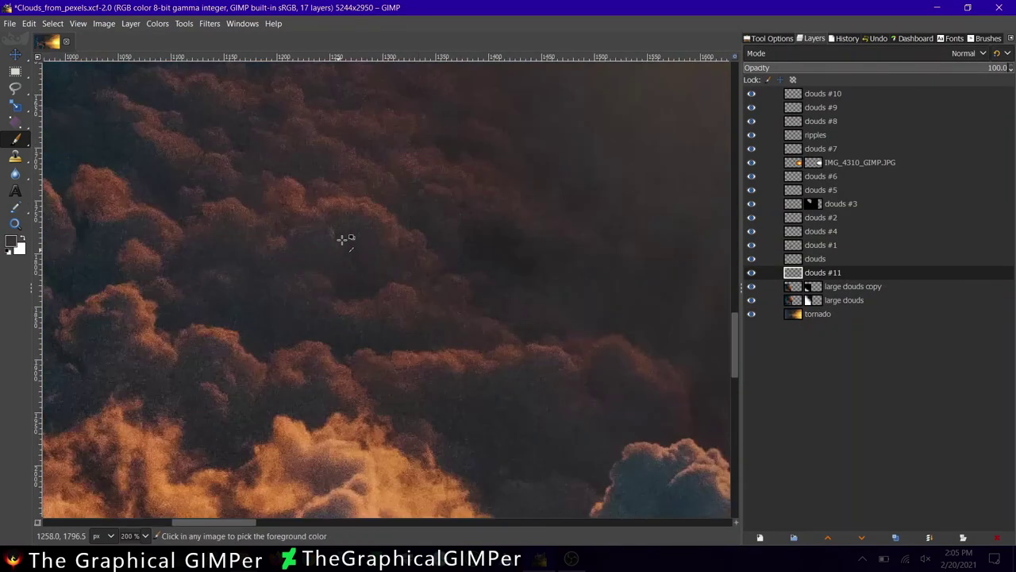
- Sample a reddish-brown colour from the clouds, fine-tune the brush, and save the file
ctrl+click(333, 215)
click(771, 38)
click(811, 38)
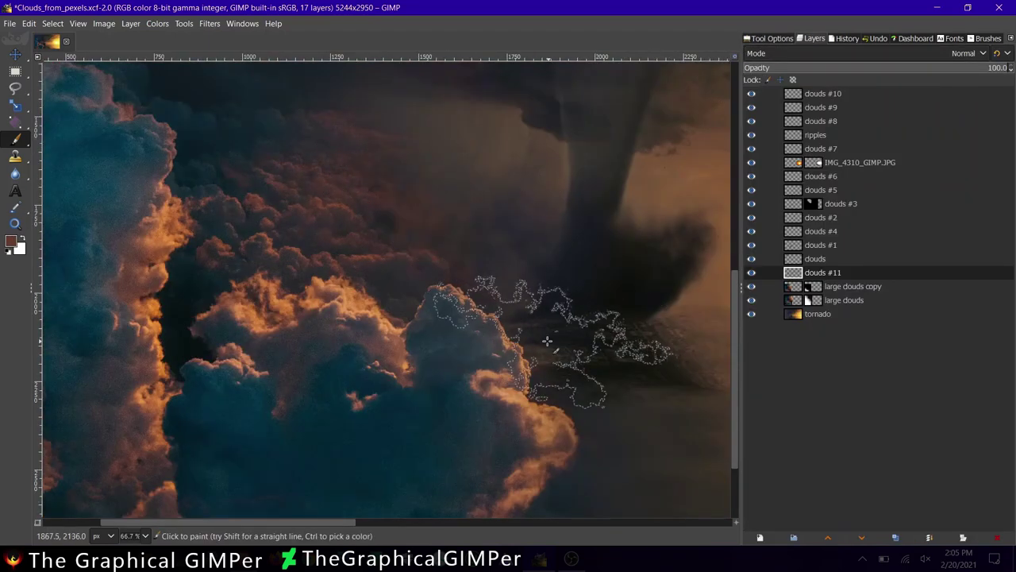
scroll(545, 342, up, 1)
click(771, 39)
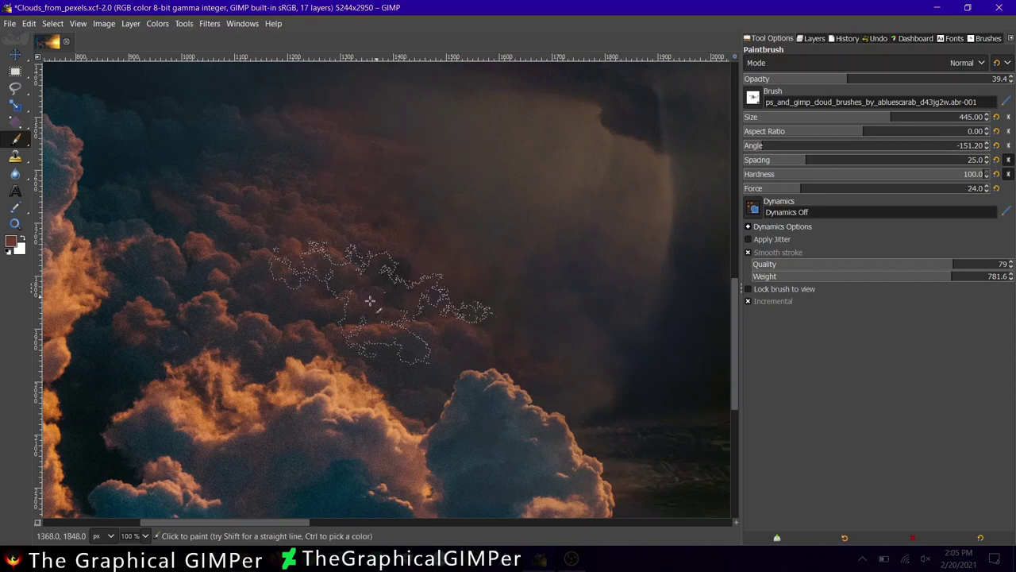
scroll(219, 326, down, 2)
scroll(219, 326, up, 2)
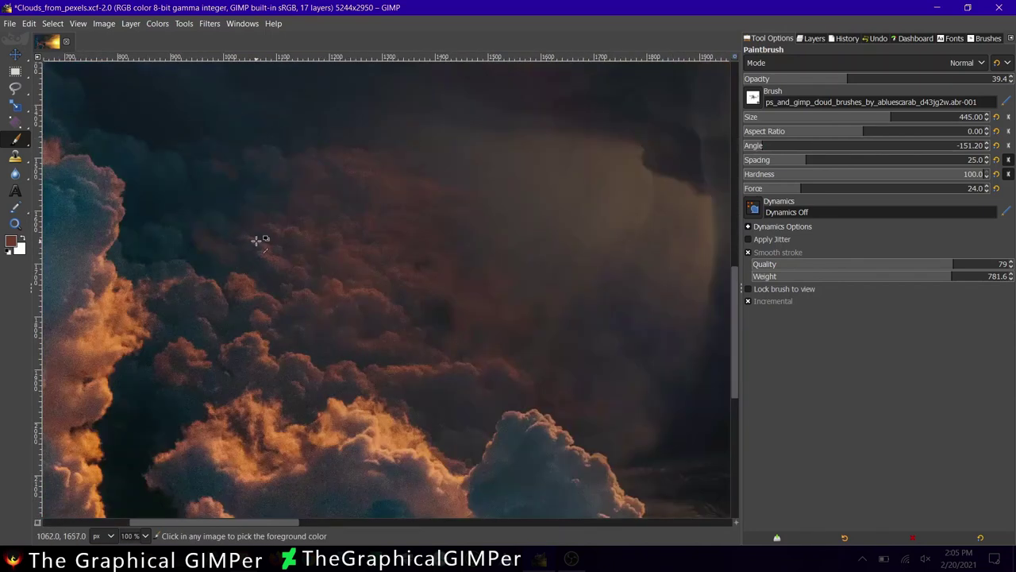
scroll(256, 236, up, 1)
scroll(412, 274, down, 5)
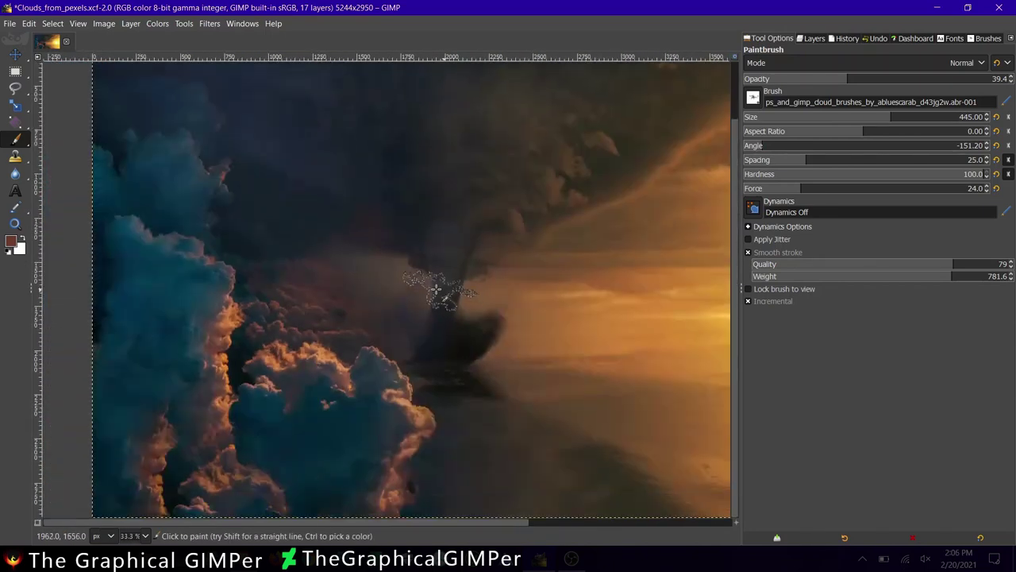
scroll(443, 270, down, 2)
scroll(476, 298, up, 2)
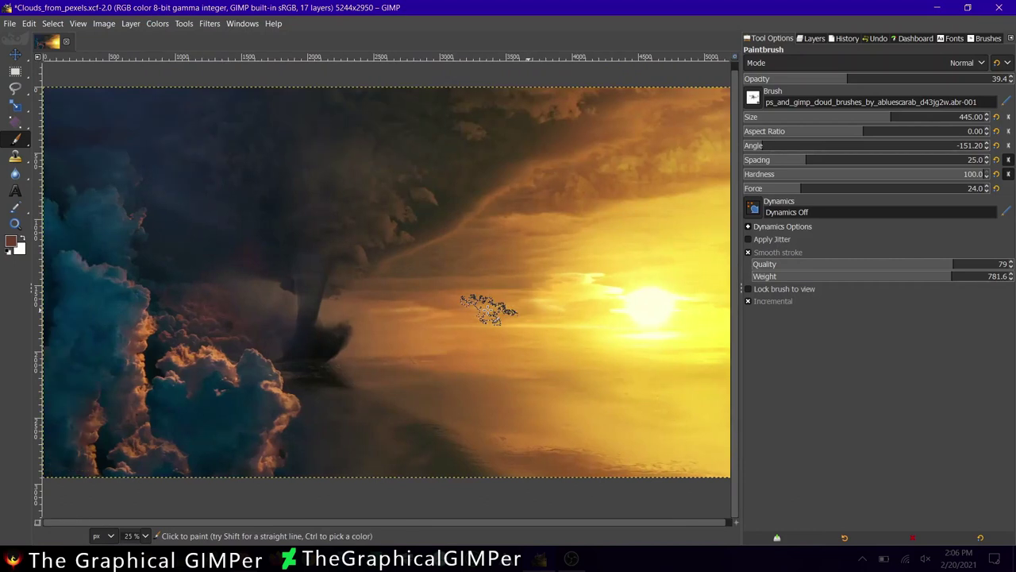
key(ctrl+s)
- Duplicate the IMG_4310_GIMP.JPG sun layer
scroll(492, 397, down, 1)
scroll(555, 390, up, 1)
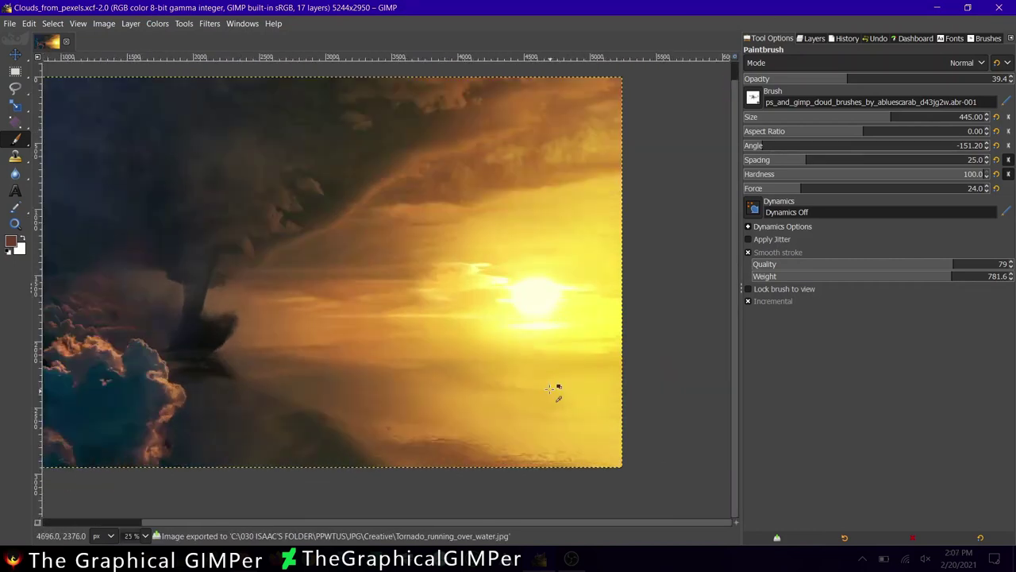
scroll(548, 389, up, 1)
click(811, 38)
right_click(782, 162)
click(842, 135)
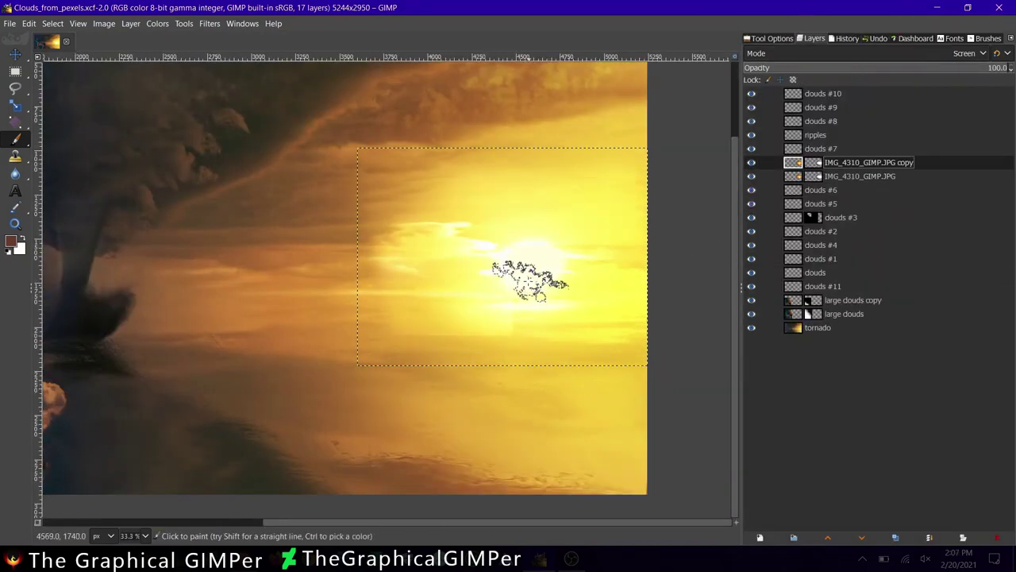
- Move the sun copy down onto the water as a reflection and zoom to 100%
key(m)
drag(538, 268, 537, 365)
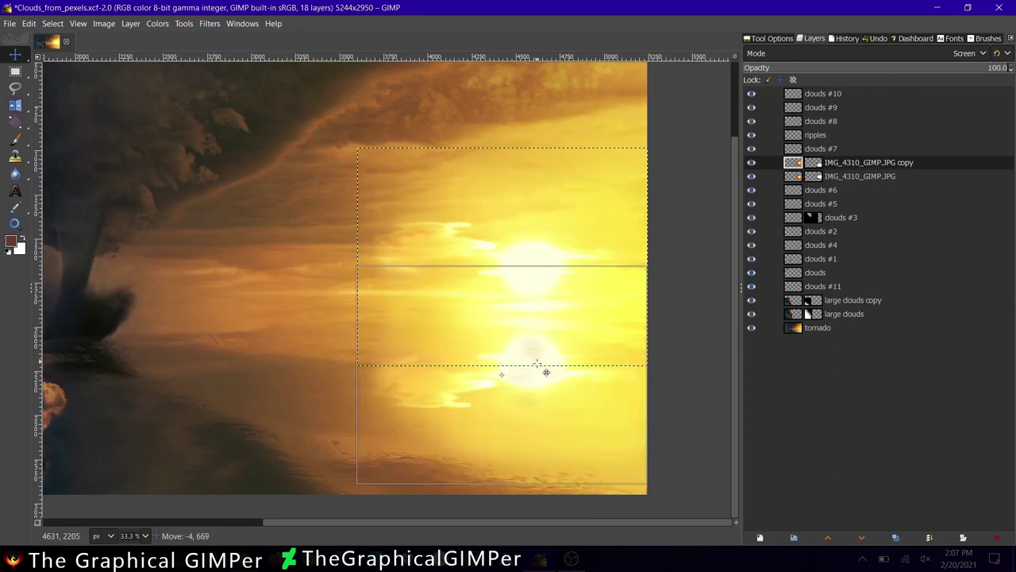
key(1)
key(p)
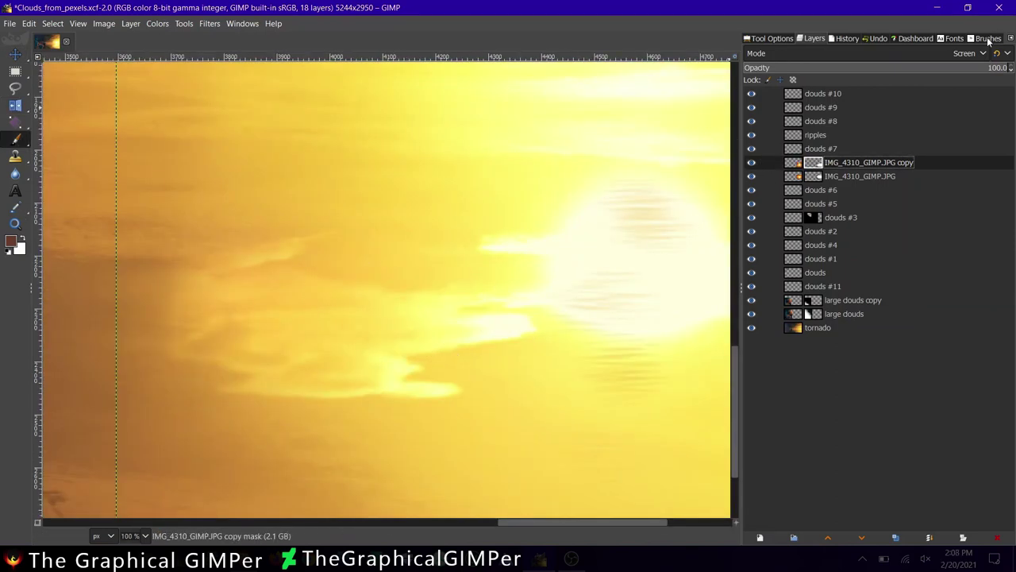
key(shift+ctrl+b)
- Paint the reflection copy's mask to soften the sun's glow on the water
drag(197, 351, 313, 346)
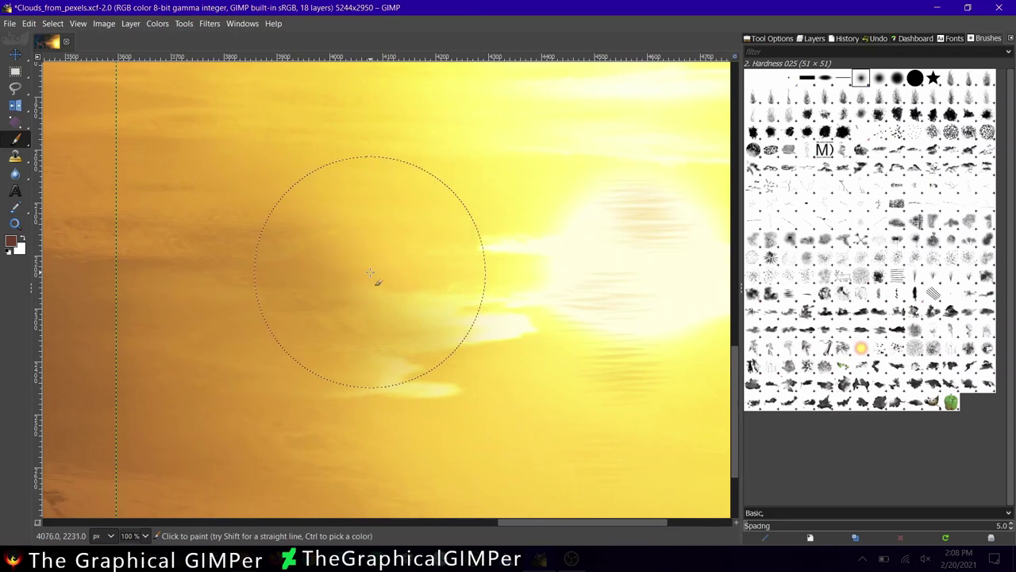
drag(424, 274, 286, 190)
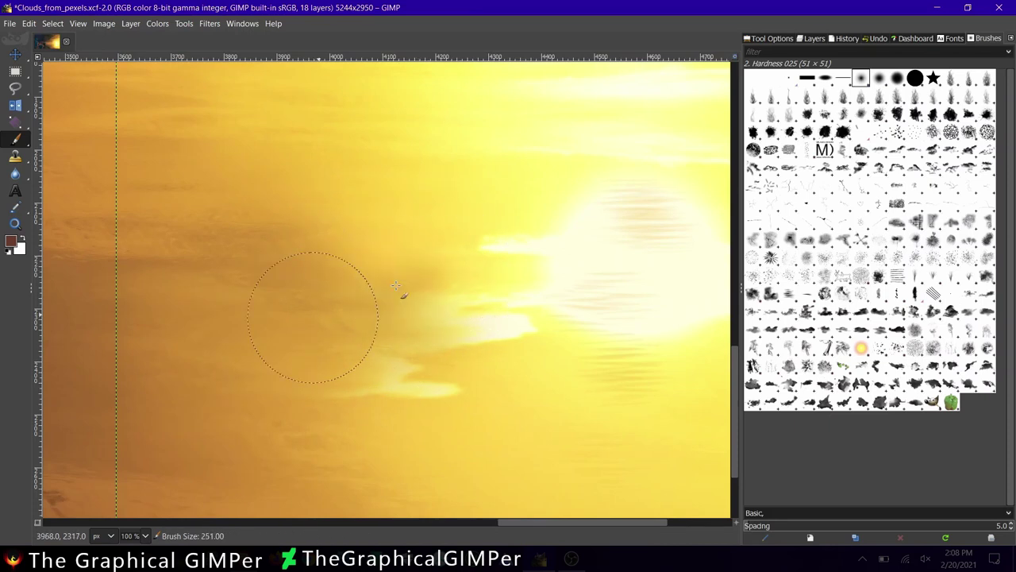
key(shift+2)
key(1)
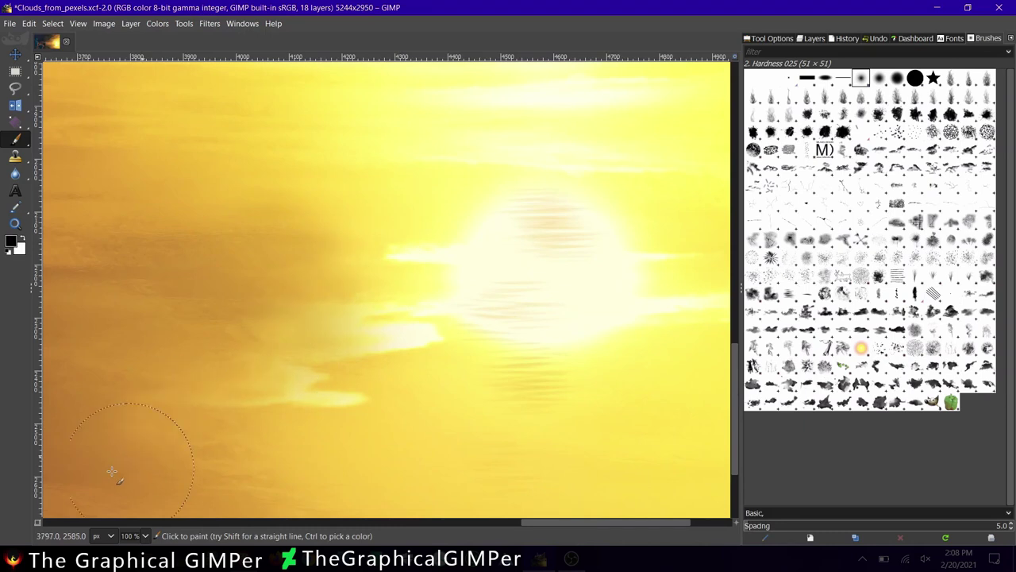
scroll(307, 363, down, 3)
scroll(279, 318, down, 1)
scroll(415, 286, up, 1)
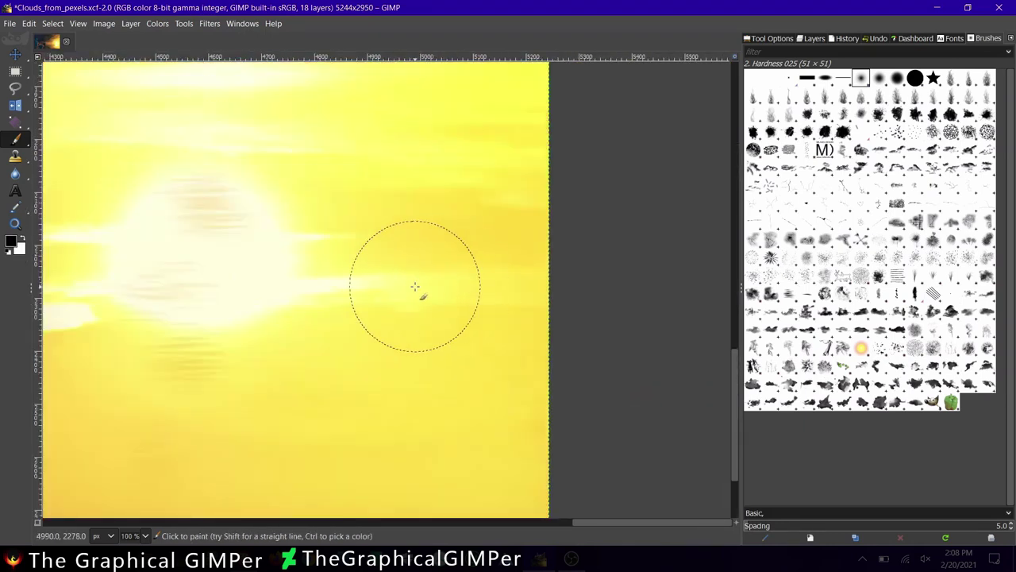
- Shrink the brush slightly and hide the IMG_4310_GIMP.JPG layer to compare the reflection
click(784, 37)
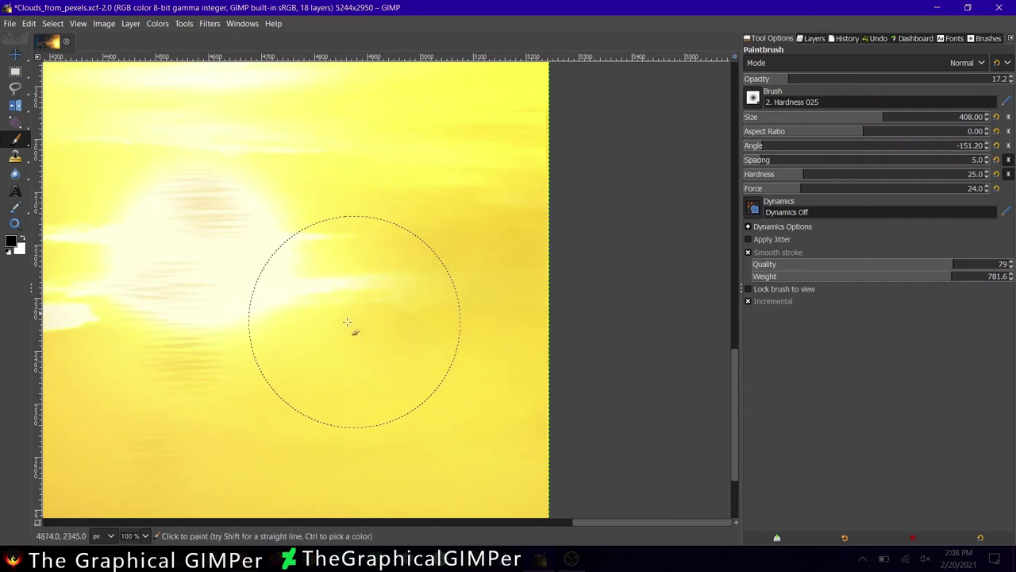
scroll(365, 158, up, 3)
key(bracketleft)
key(bracketleft)
key(bracketleft)
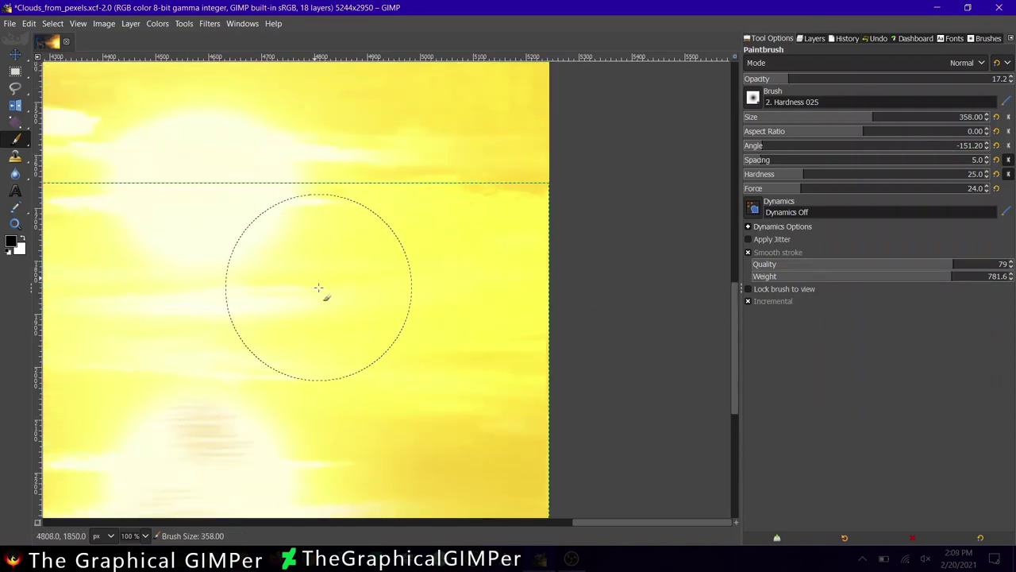
scroll(115, 282, left, 3)
click(811, 38)
click(750, 175)
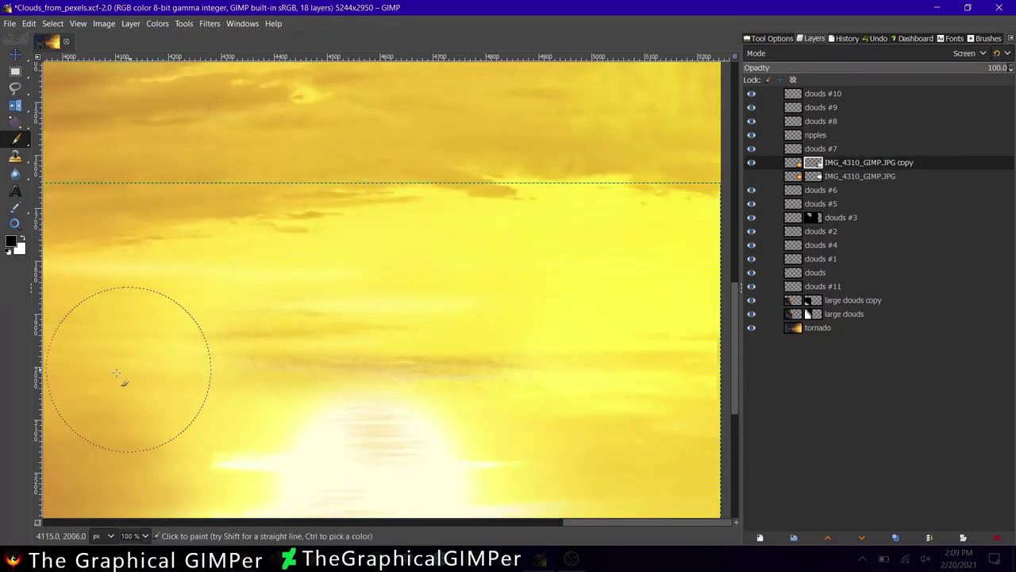
- Select the ripples layer and set a pale yellow fff46c paintbrush enlarged to 686 px
key(Page_Up)
key(Page_Up)
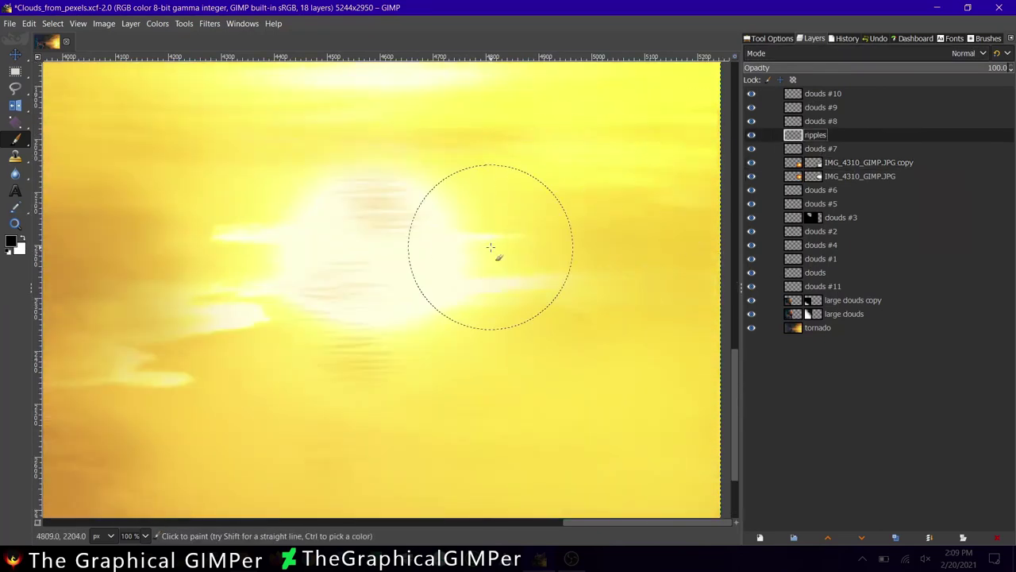
click(973, 38)
click(811, 39)
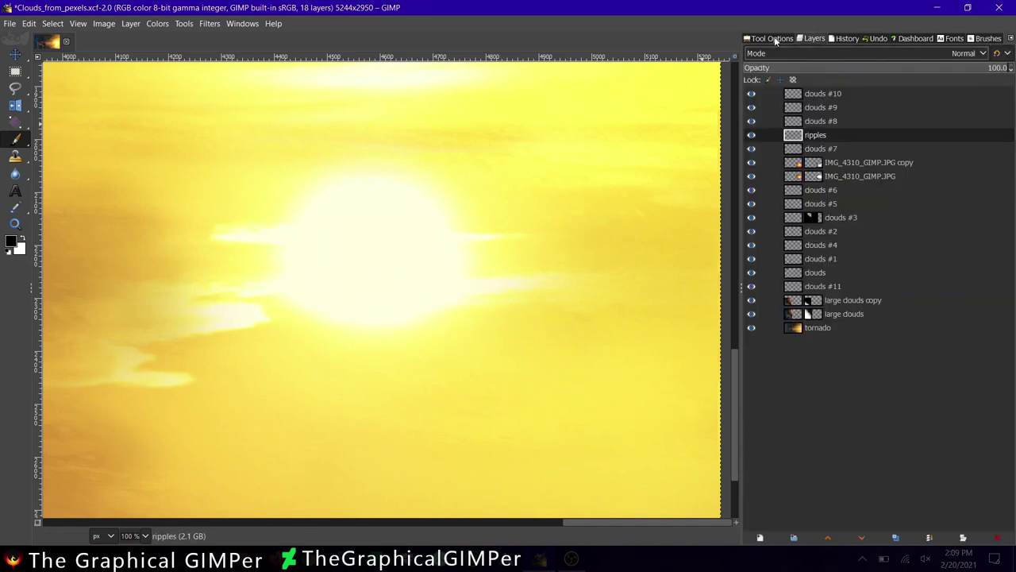
click(767, 38)
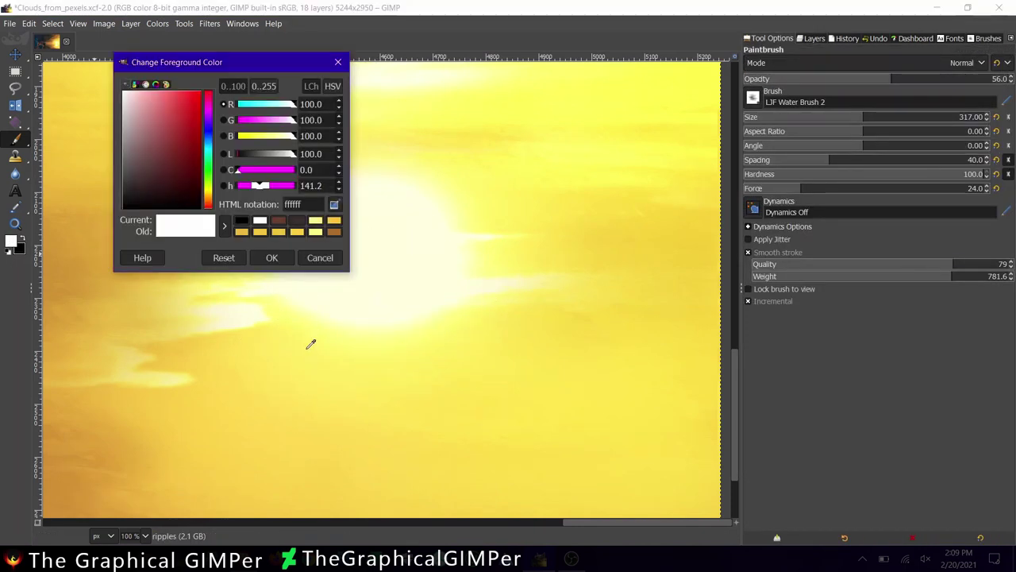
ctrl+click(311, 344)
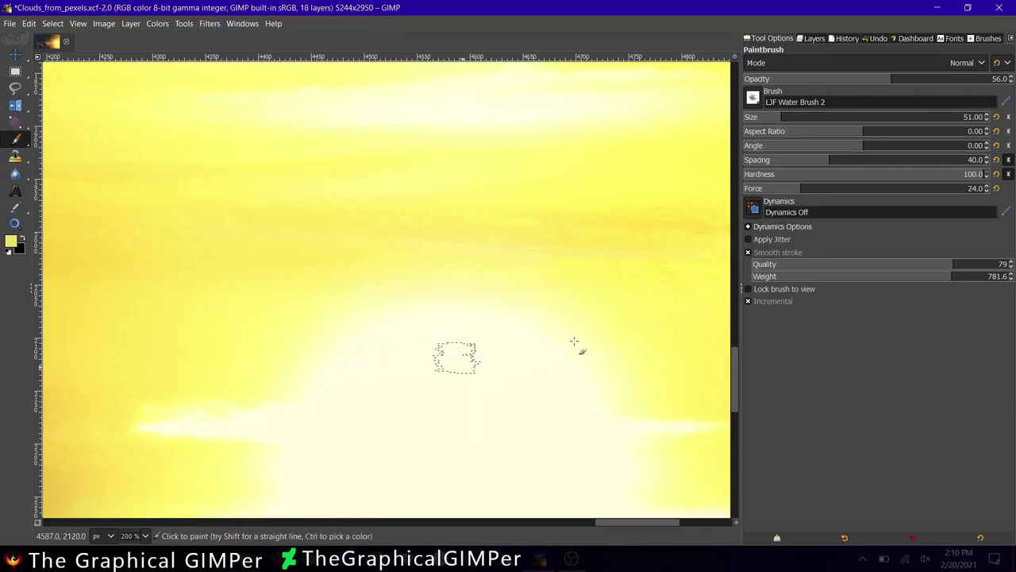
key(bracketright)
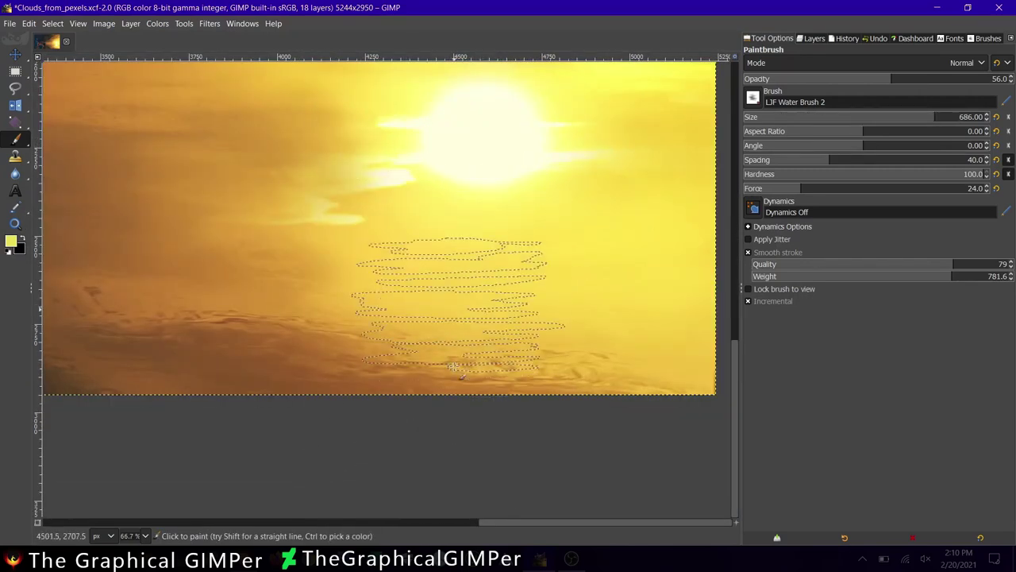
click(11, 240)
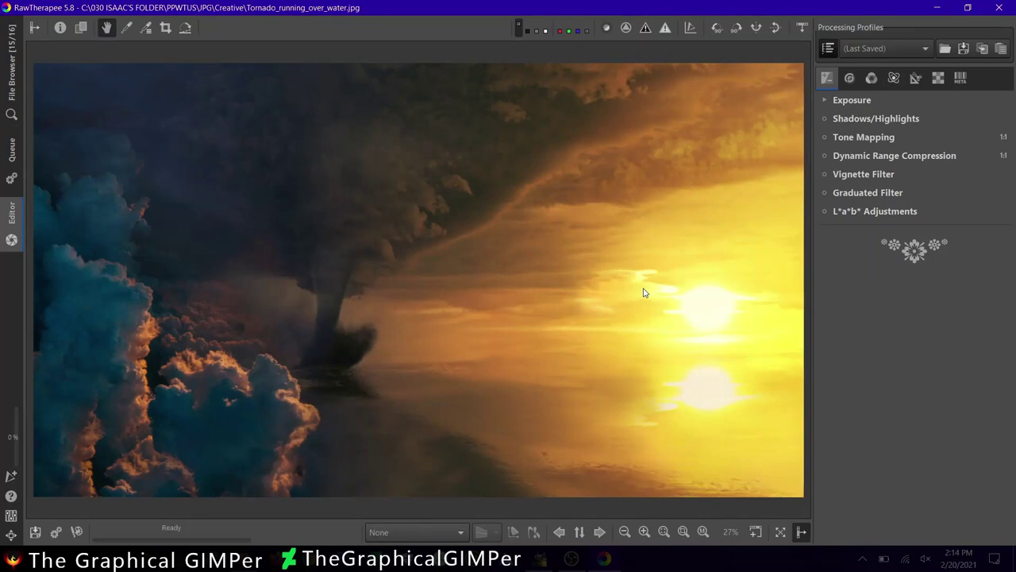
- In Exposure, set highlight compression to 0 and exposure compensation to about 0.36
click(840, 103)
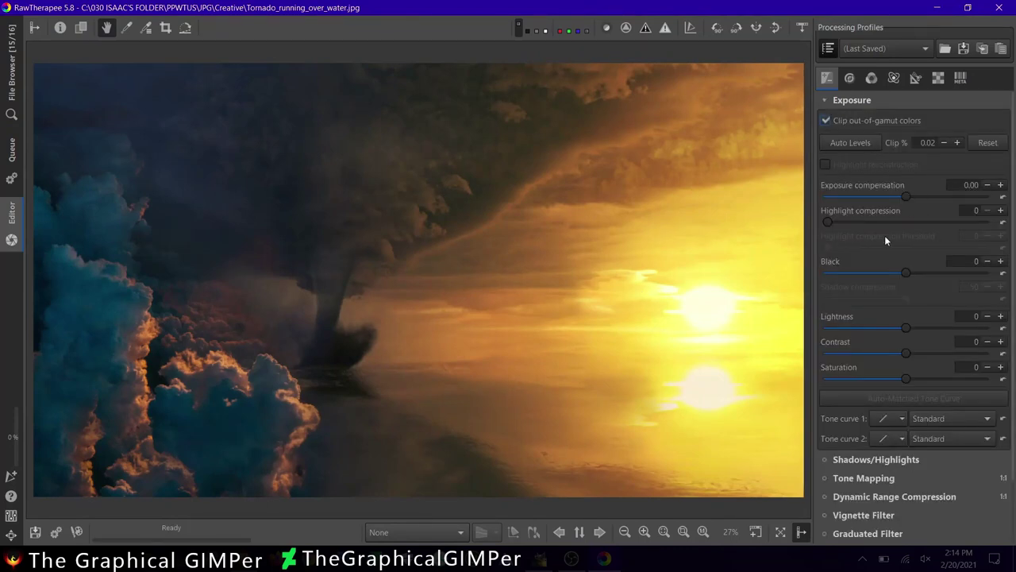
drag(949, 223, 788, 223)
mouse_move(925, 195)
mouse_down()
mouse_move(881, 193)
mouse_move(913, 196)
mouse_up()
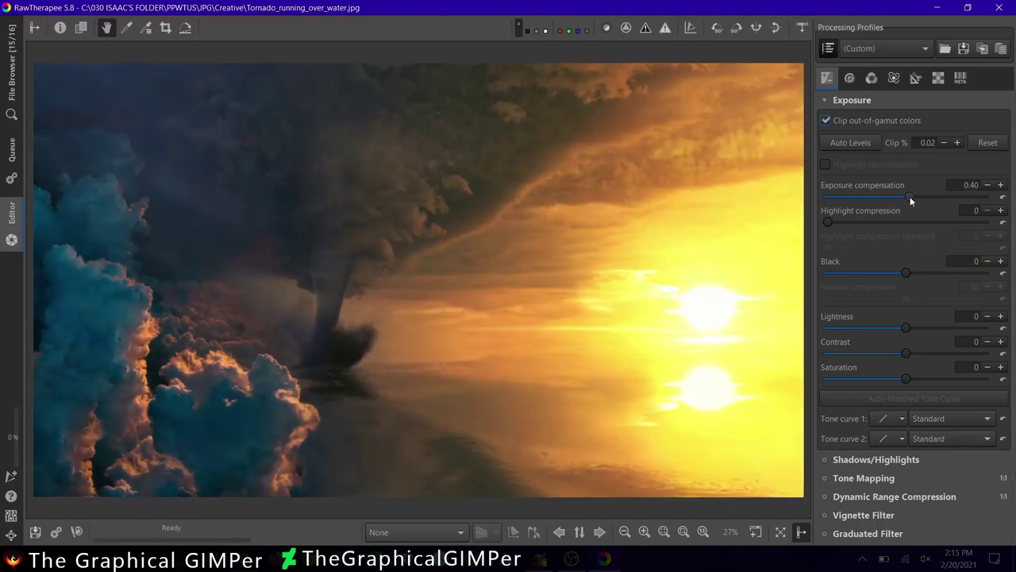
mouse_move(907, 273)
mouse_down()
mouse_move(939, 273)
mouse_move(905, 273)
mouse_move(914, 272)
mouse_up()
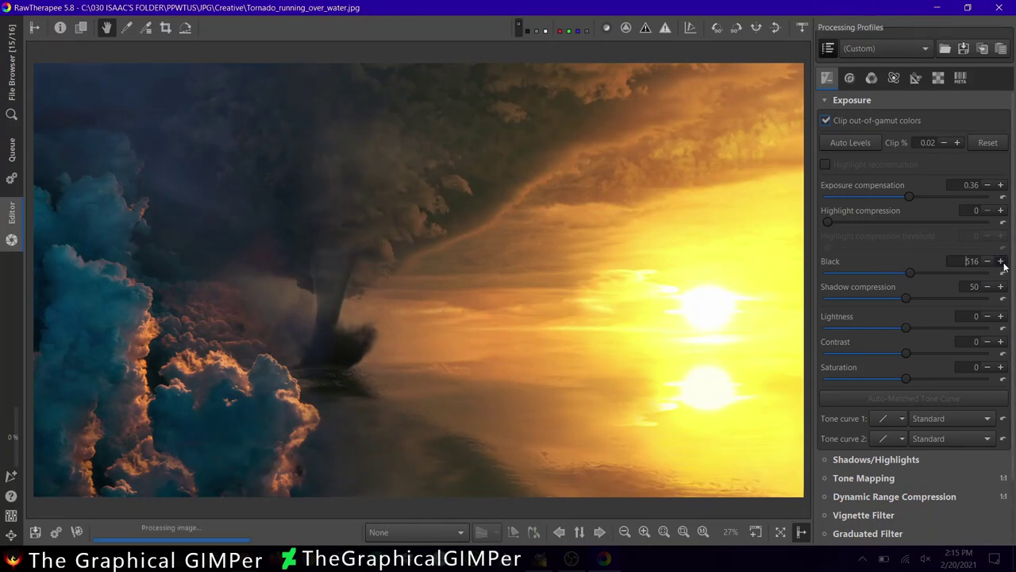
- Set the White Balance method to Custom, picking a white balance spot from the image
click(849, 77)
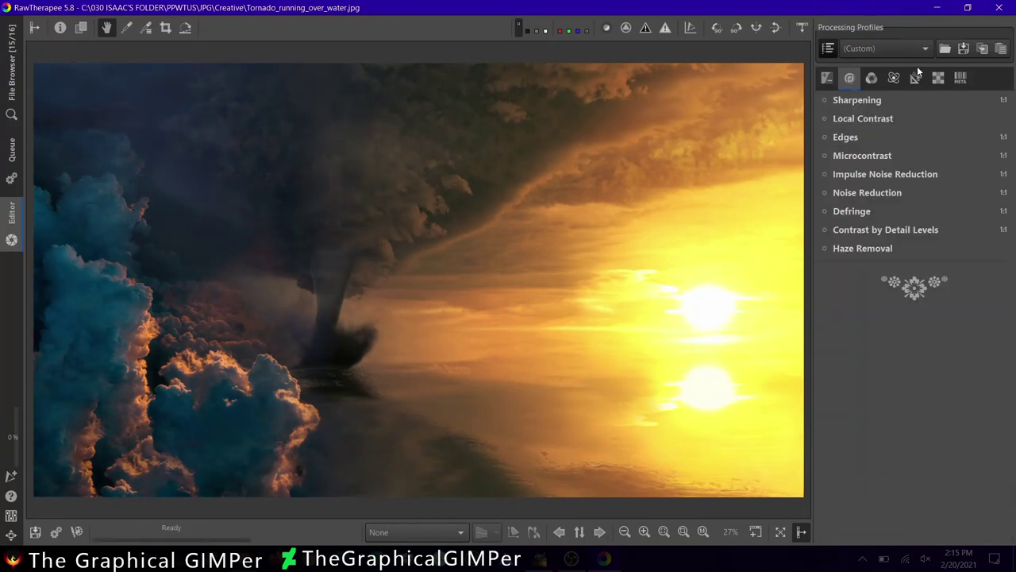
click(905, 123)
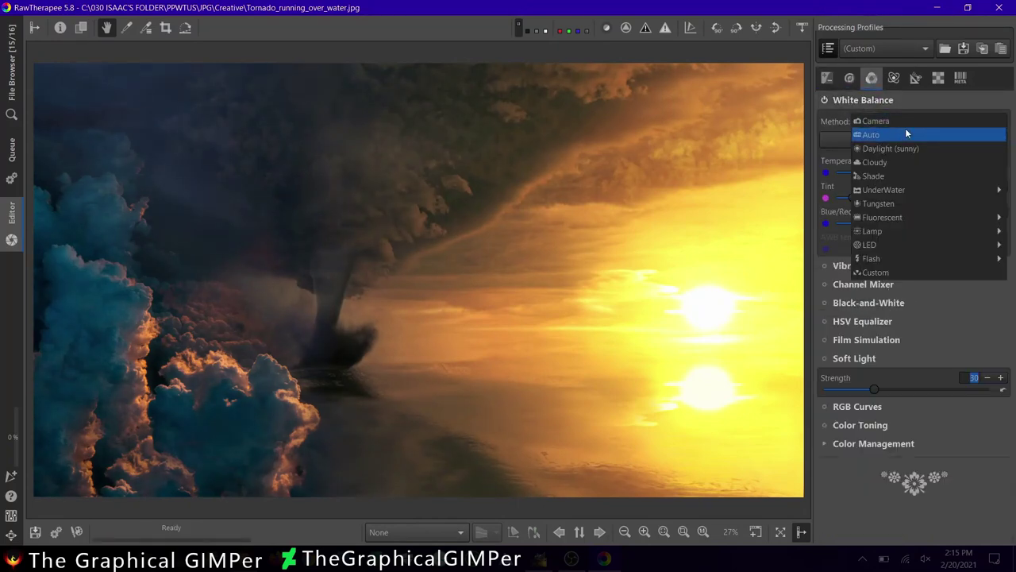
click(895, 267)
key(w)
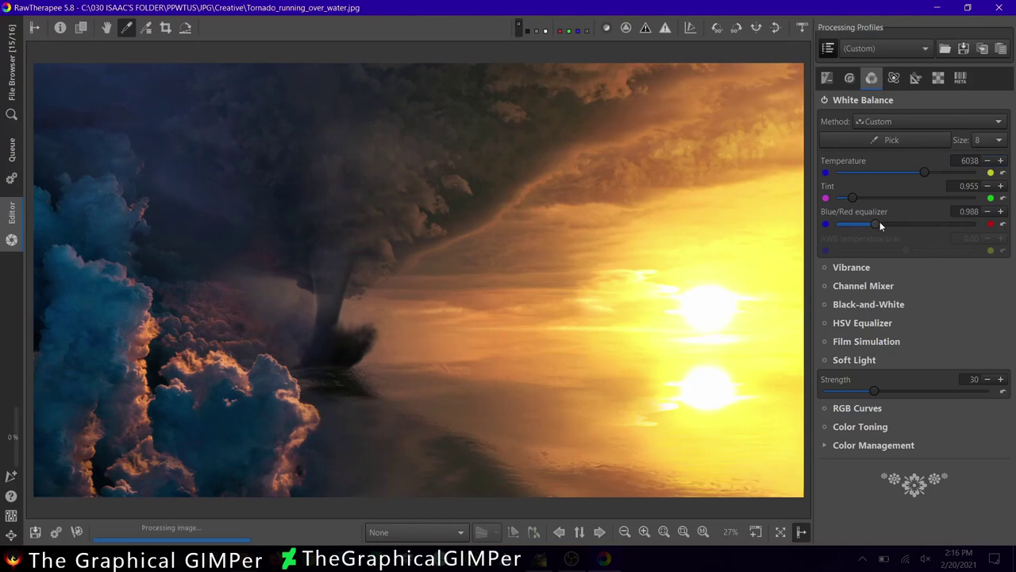
click(863, 100)
- Boost Vibrance pastel tones and enable Film Simulation at strength 49
click(856, 118)
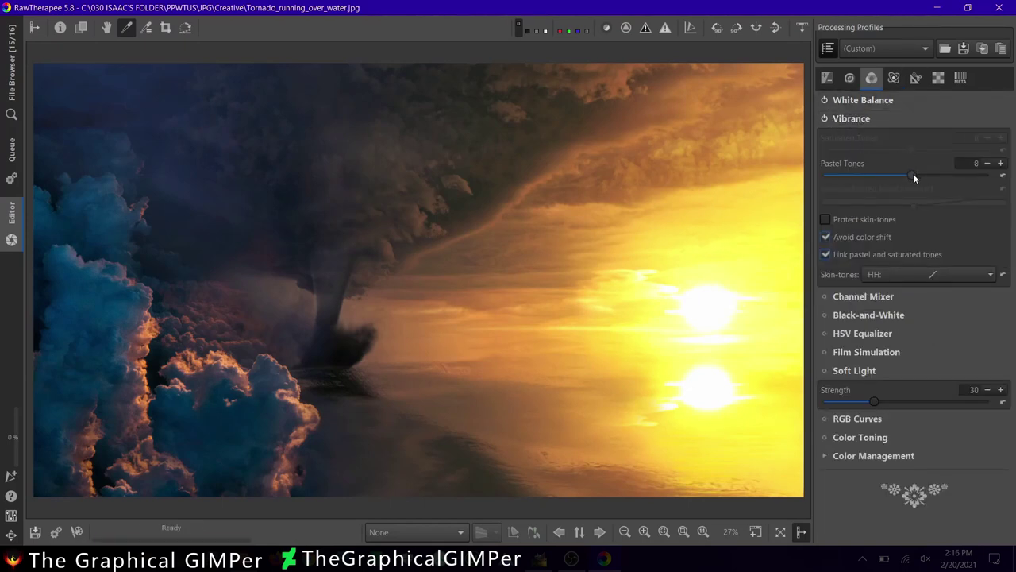
mouse_move(910, 173)
mouse_down()
mouse_move(958, 177)
mouse_move(911, 180)
mouse_up()
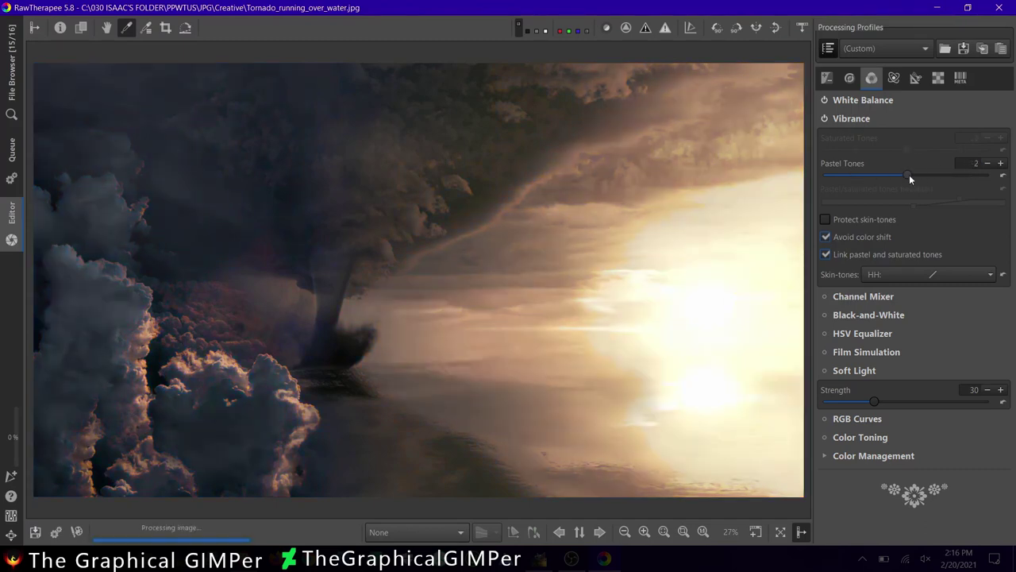
click(897, 118)
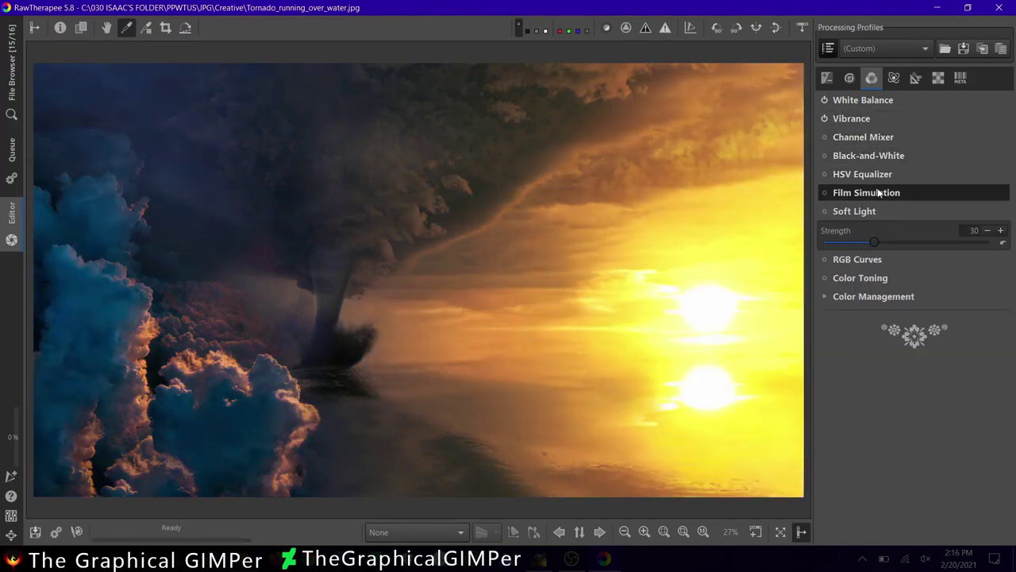
click(826, 193)
mouse_move(970, 254)
mouse_down()
mouse_move(908, 250)
mouse_move(1015, 254)
mouse_move(848, 242)
mouse_up()
- Enable Soft Light at strength 100, then look over Color Toning and Color Management
click(854, 270)
click(847, 211)
click(866, 211)
click(873, 249)
click(869, 267)
- In Wavelet Levels Toning, bend the Opacity Red-Green curve into a bump with raised right end
click(850, 77)
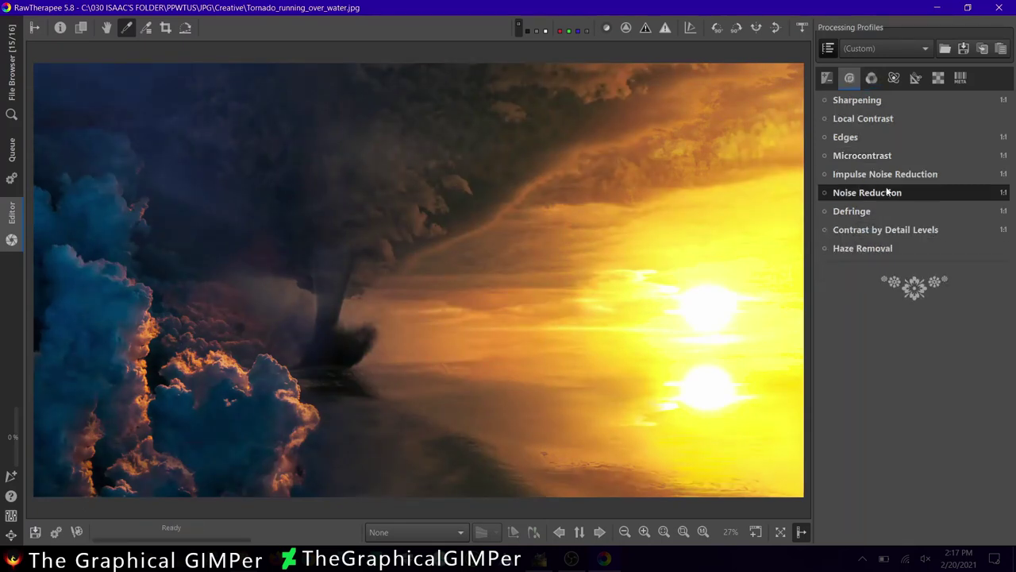
click(872, 77)
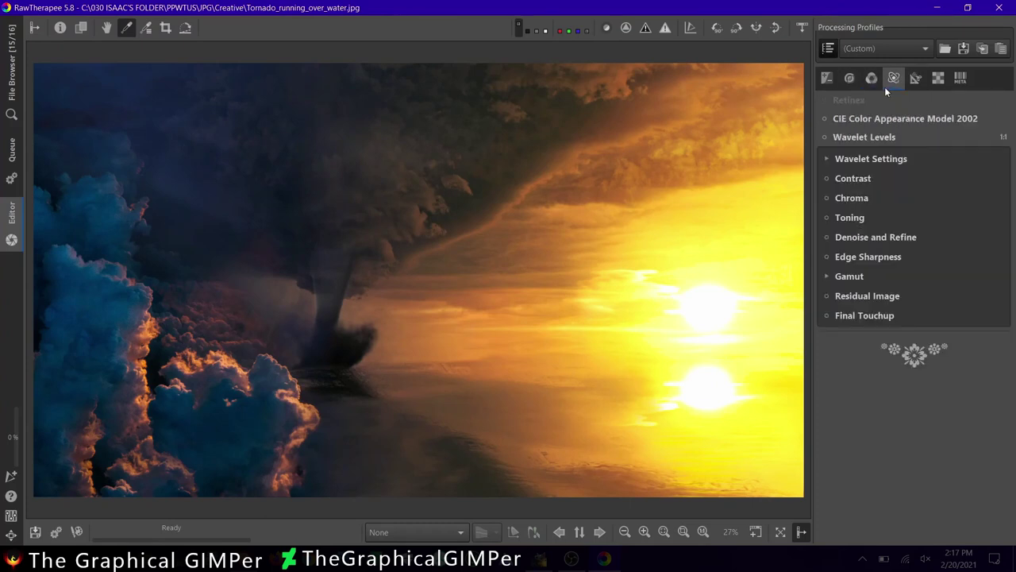
click(853, 179)
click(857, 179)
click(849, 217)
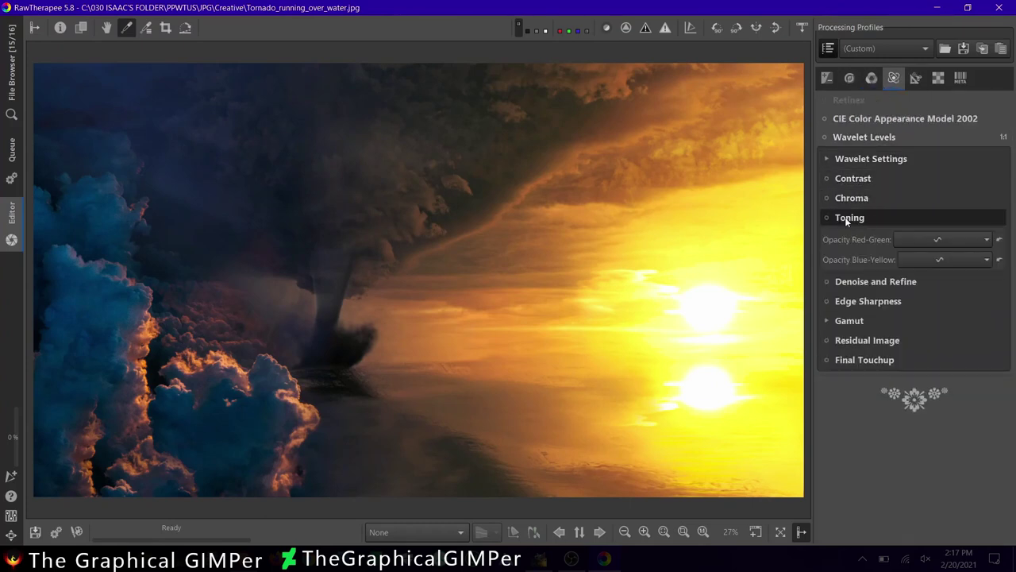
click(936, 239)
drag(886, 328, 897, 287)
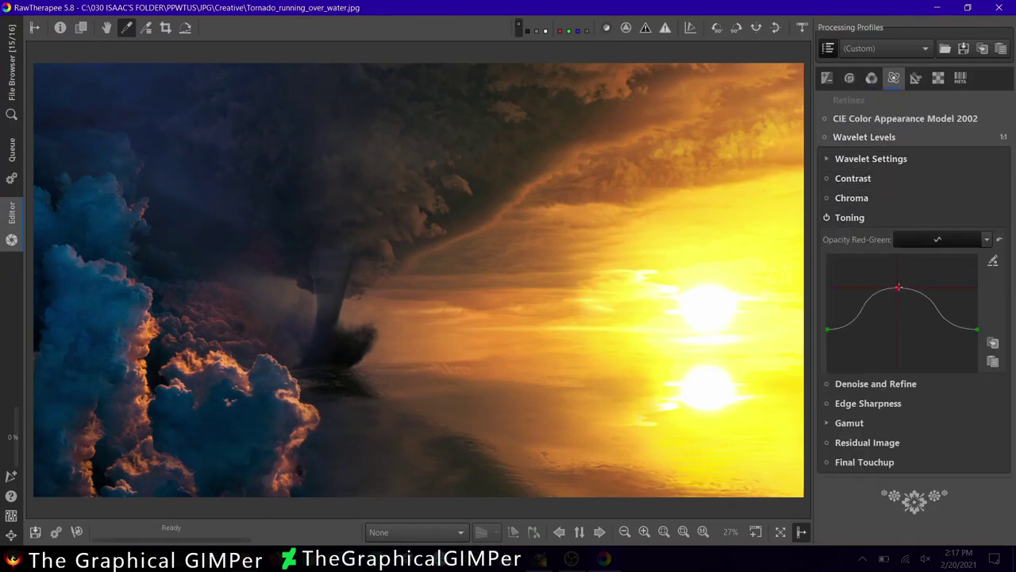
drag(977, 328, 976, 274)
drag(828, 328, 828, 347)
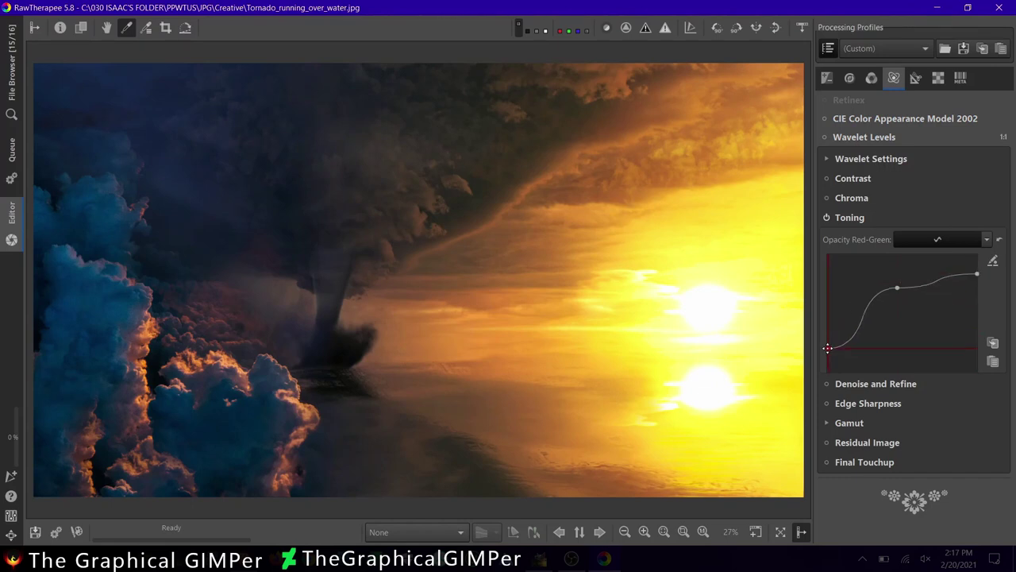
click(850, 218)
- Set Final Touchup contrast balance method to Curve with Delta balance levels 1
click(865, 315)
click(928, 336)
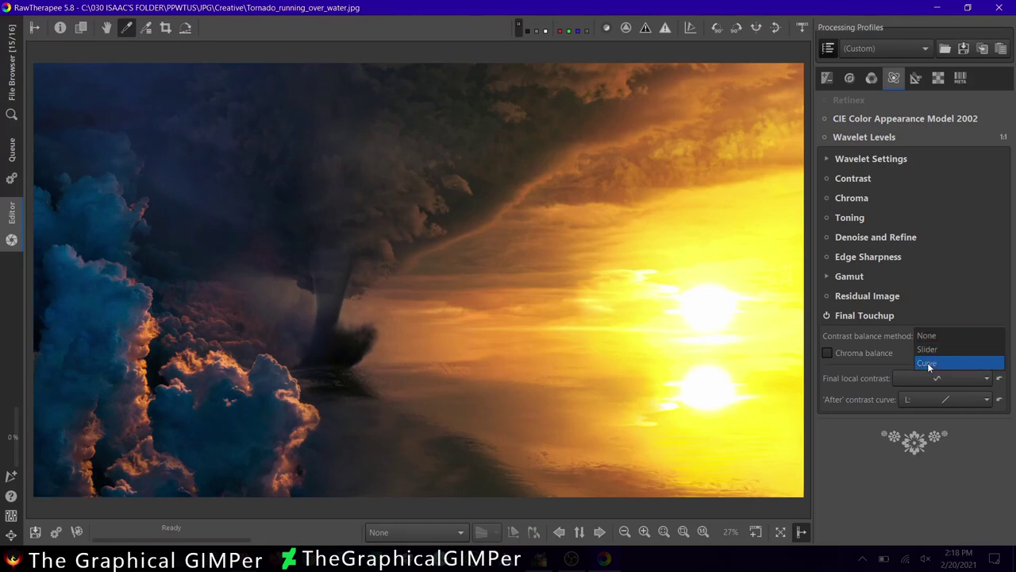
click(926, 362)
drag(909, 384, 934, 385)
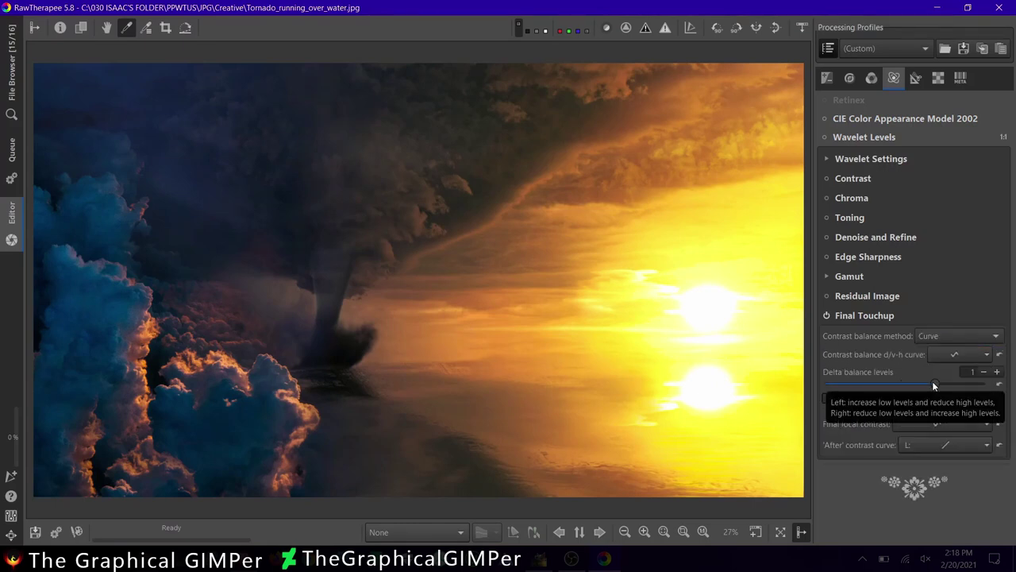
click(961, 78)
click(930, 88)
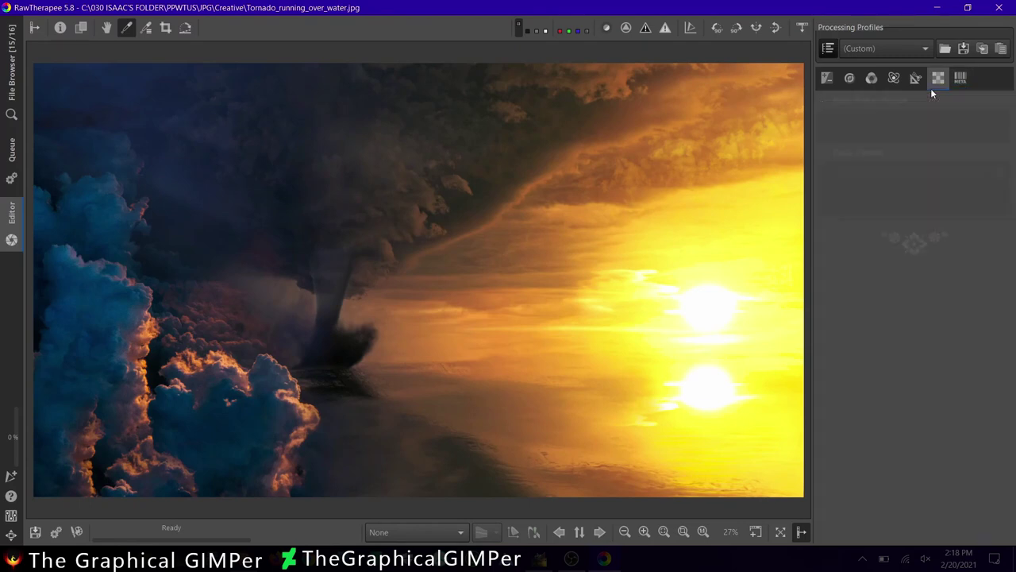